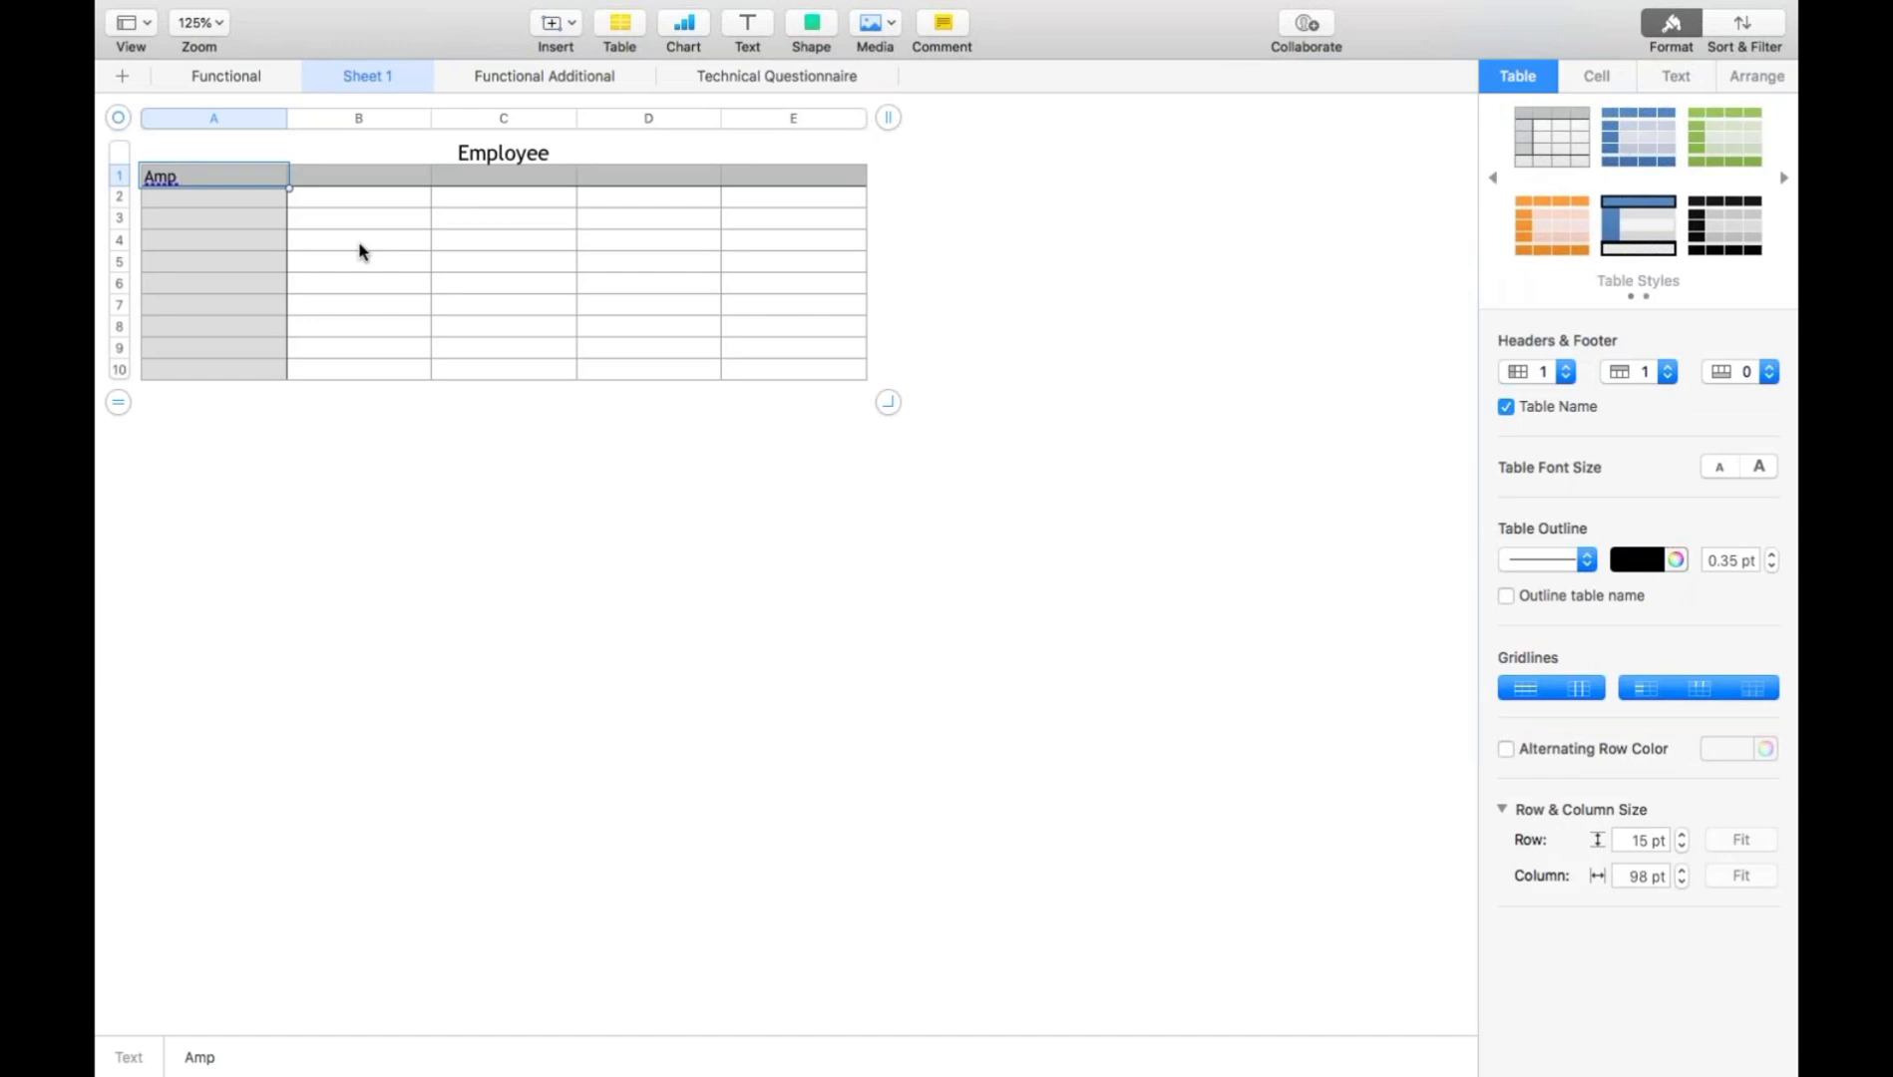
- Enter the headers "Employee Code" in cell A1 and "Name" in cell B1 of the Employee table
{"action": "type", "text": "Employee Code"}
{"action": "key", "text": "Tab"}
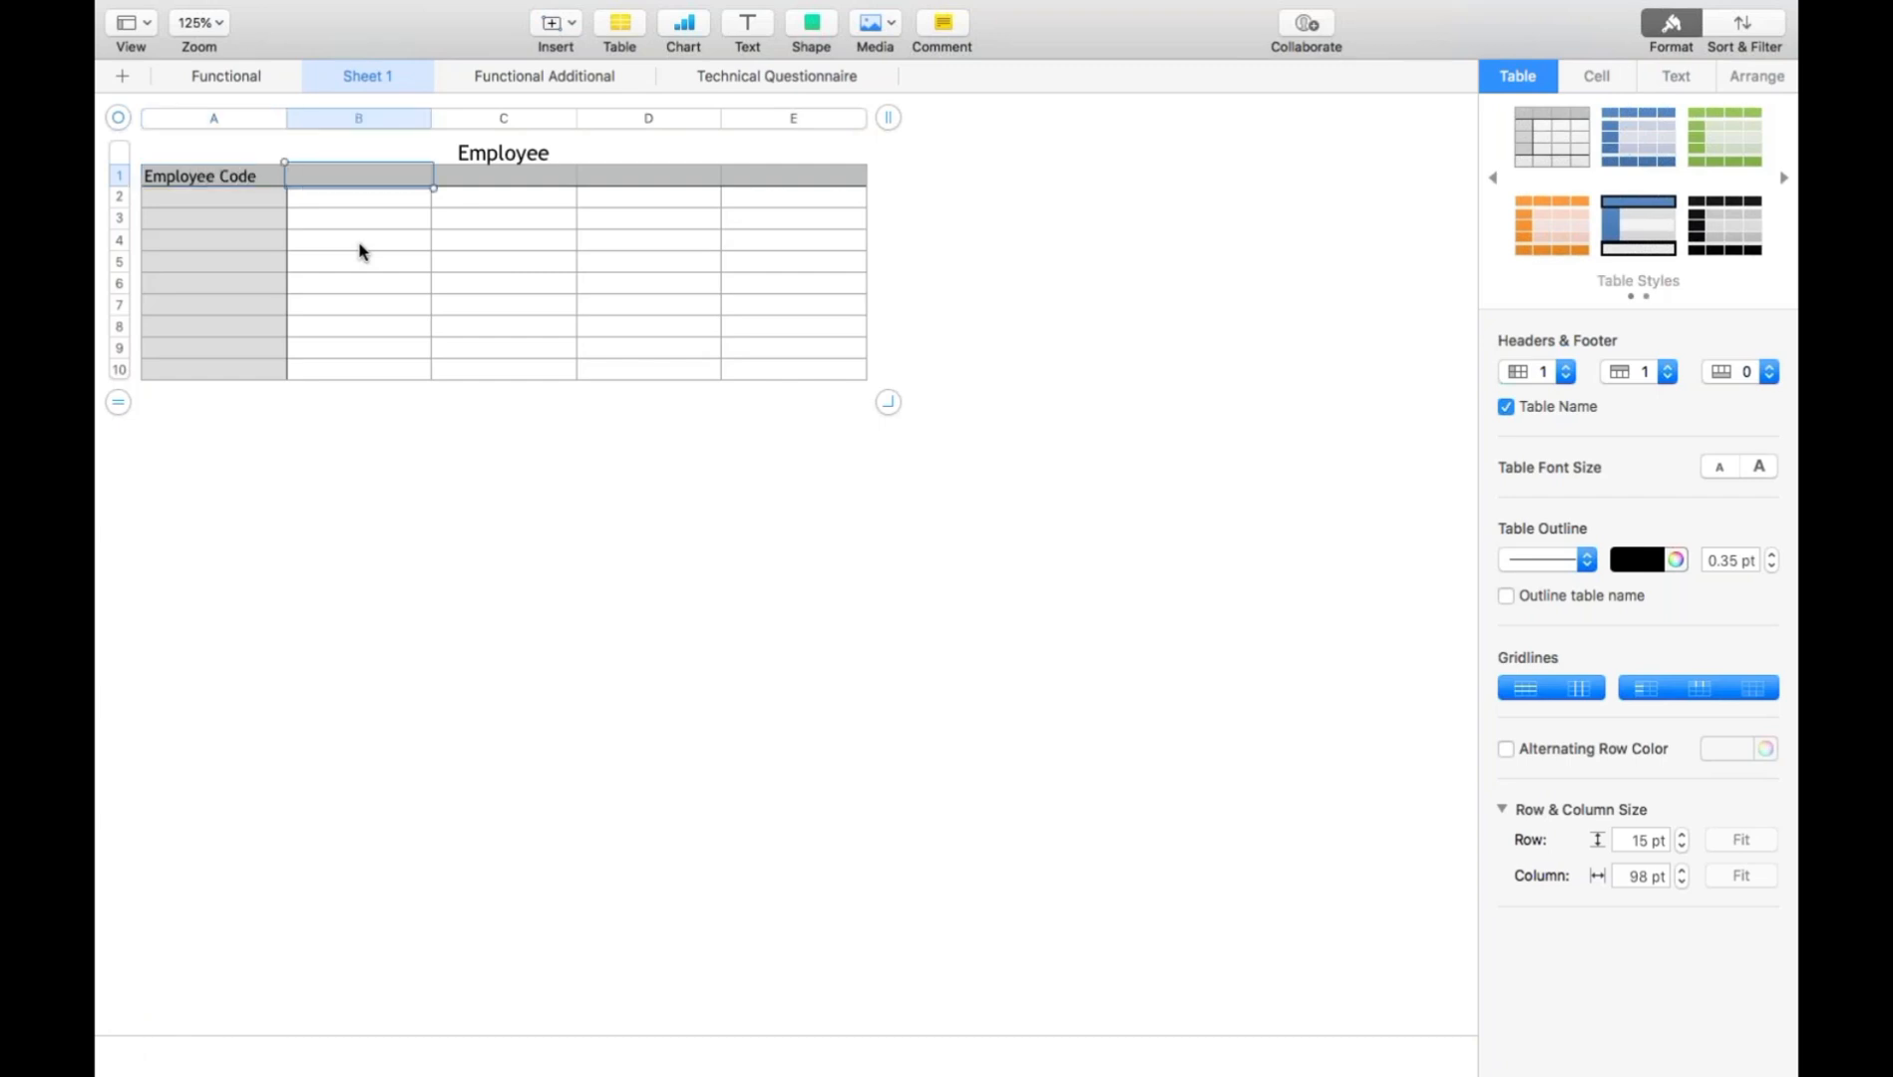
{"action": "type", "text": "Name"}
- Add the headers "YOB", "YOJ" and "Current Location" in cells C1 to E1
{"action": "left_click", "coordinate": [478, 179]}
{"action": "type", "text": "SD"}
{"action": "key", "text": "BackSpace"}
{"action": "key", "text": "BackSpace"}
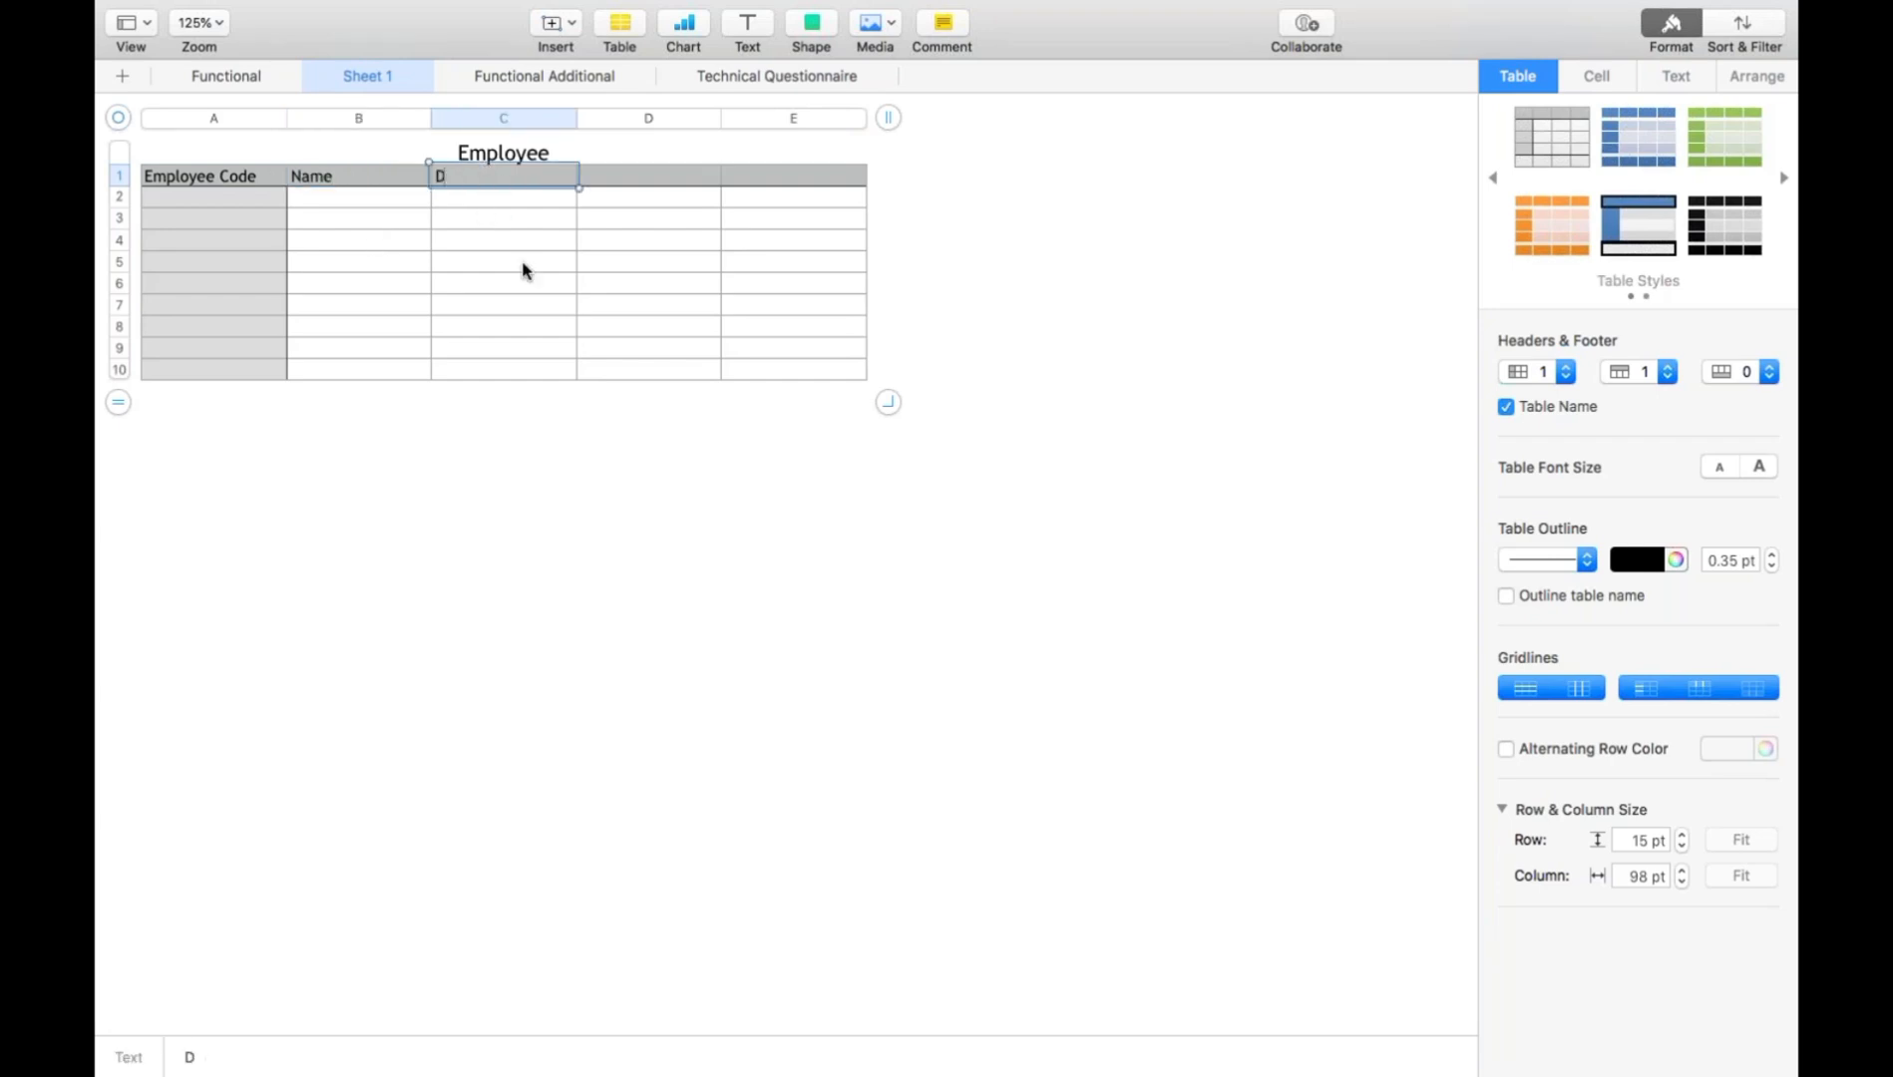
{"action": "type", "text": "YOB"}
{"action": "left_click", "coordinate": [633, 184]}
{"action": "type", "text": "YOJ"}
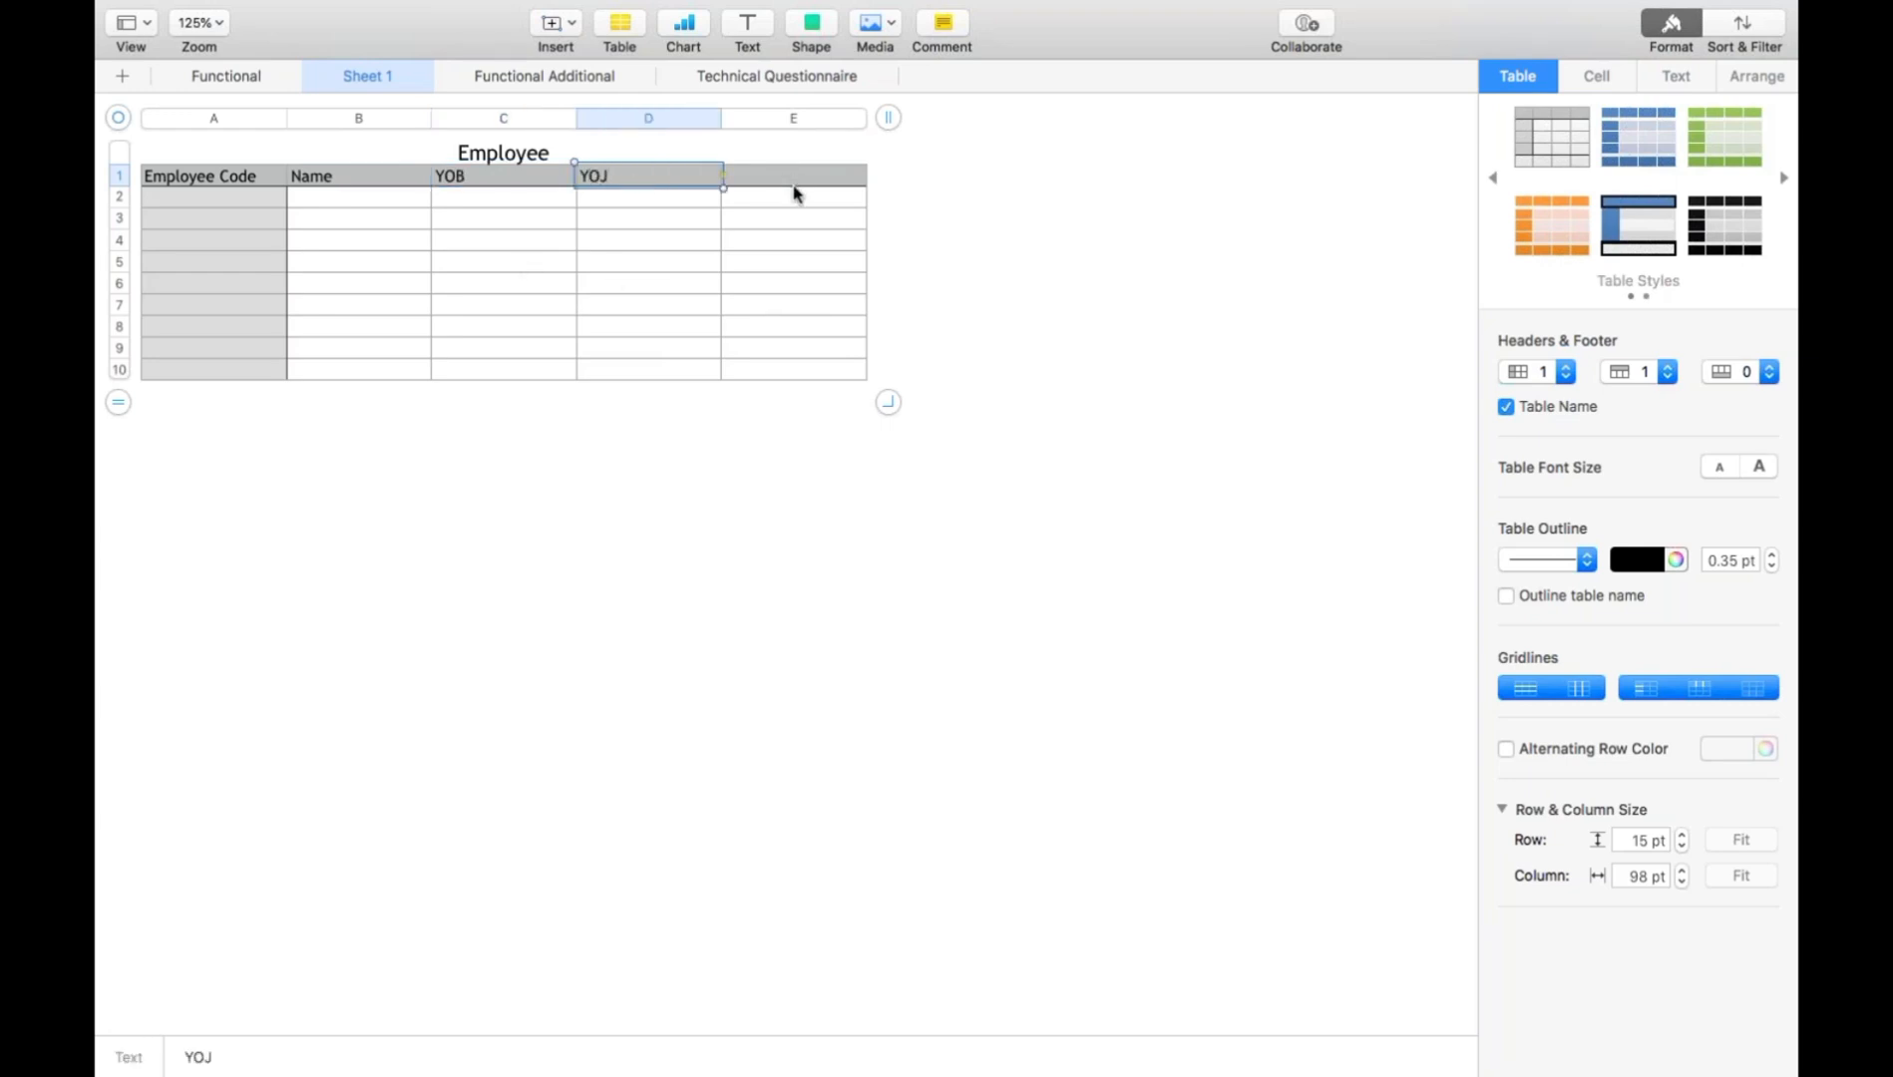
{"action": "left_click", "coordinate": [795, 181]}
{"action": "type", "text": "Cu"}
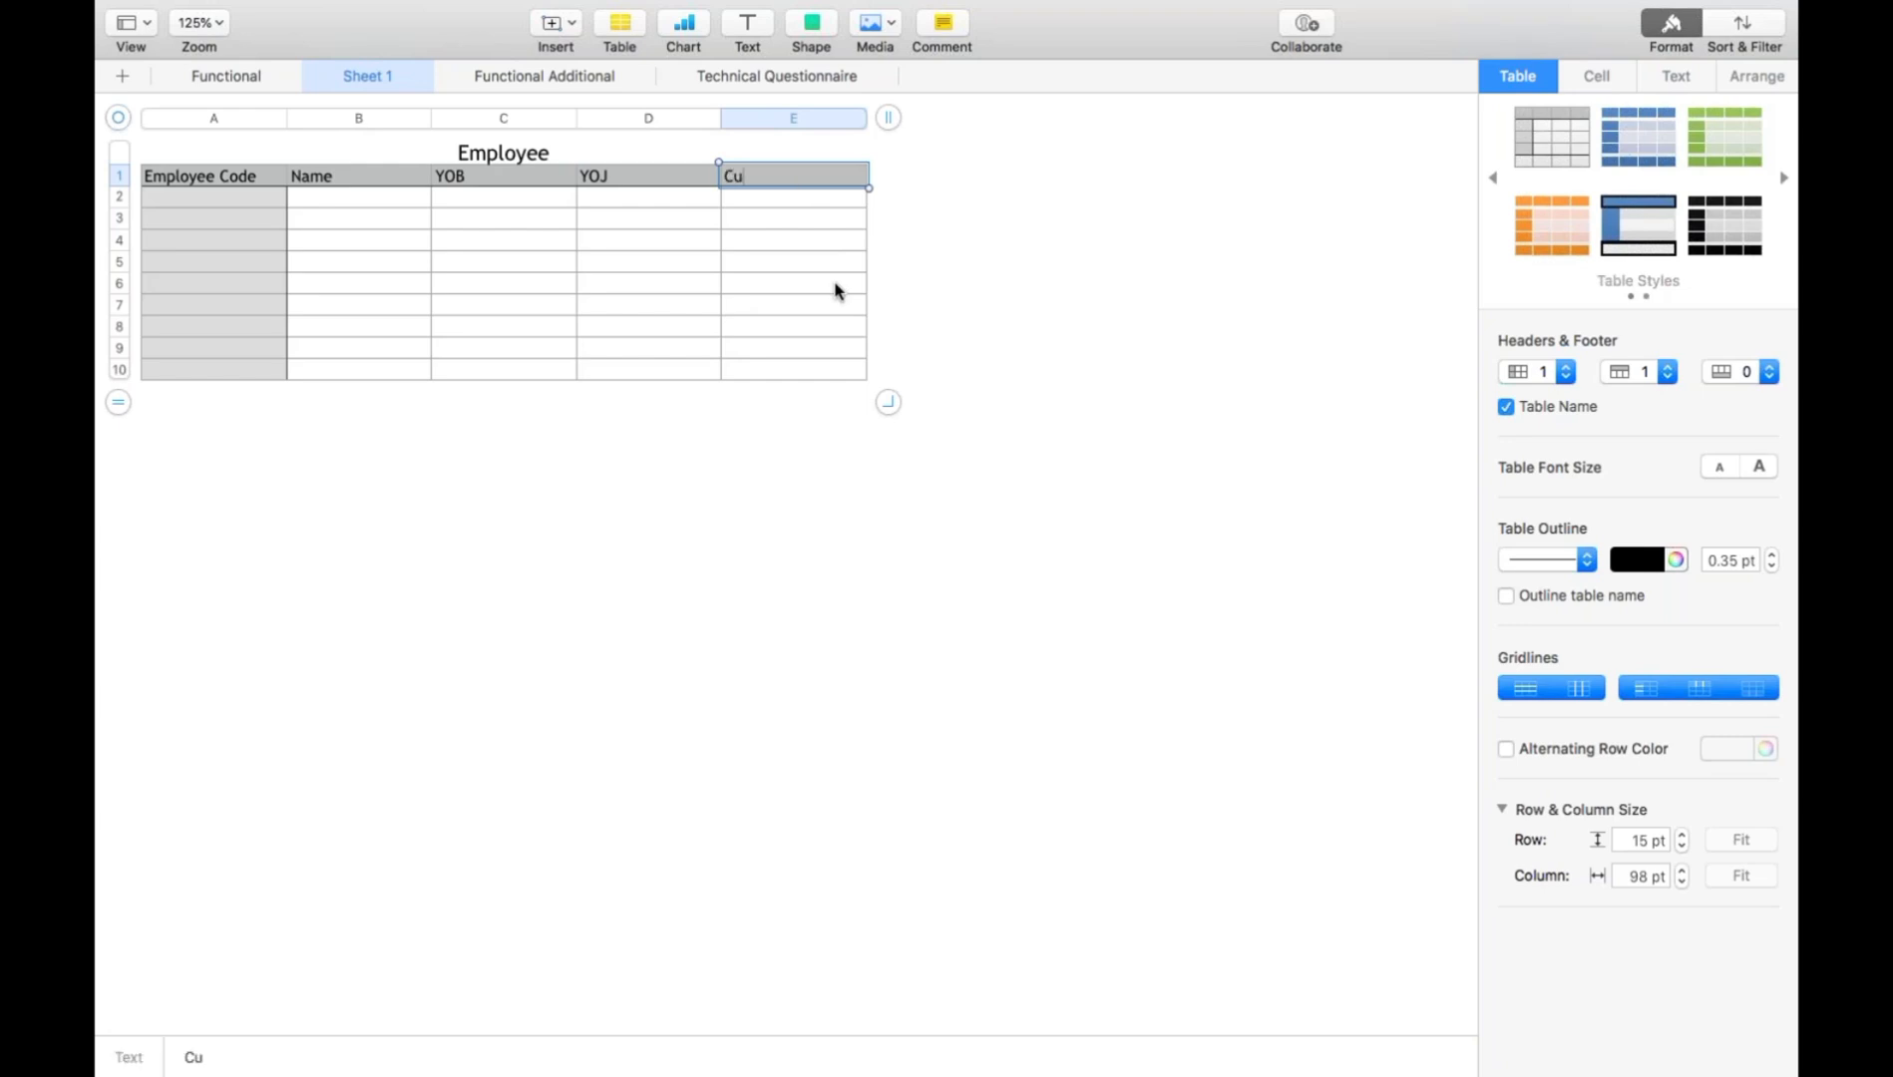
{"action": "type", "text": "rrent Location"}
{"action": "key", "text": "Return"}
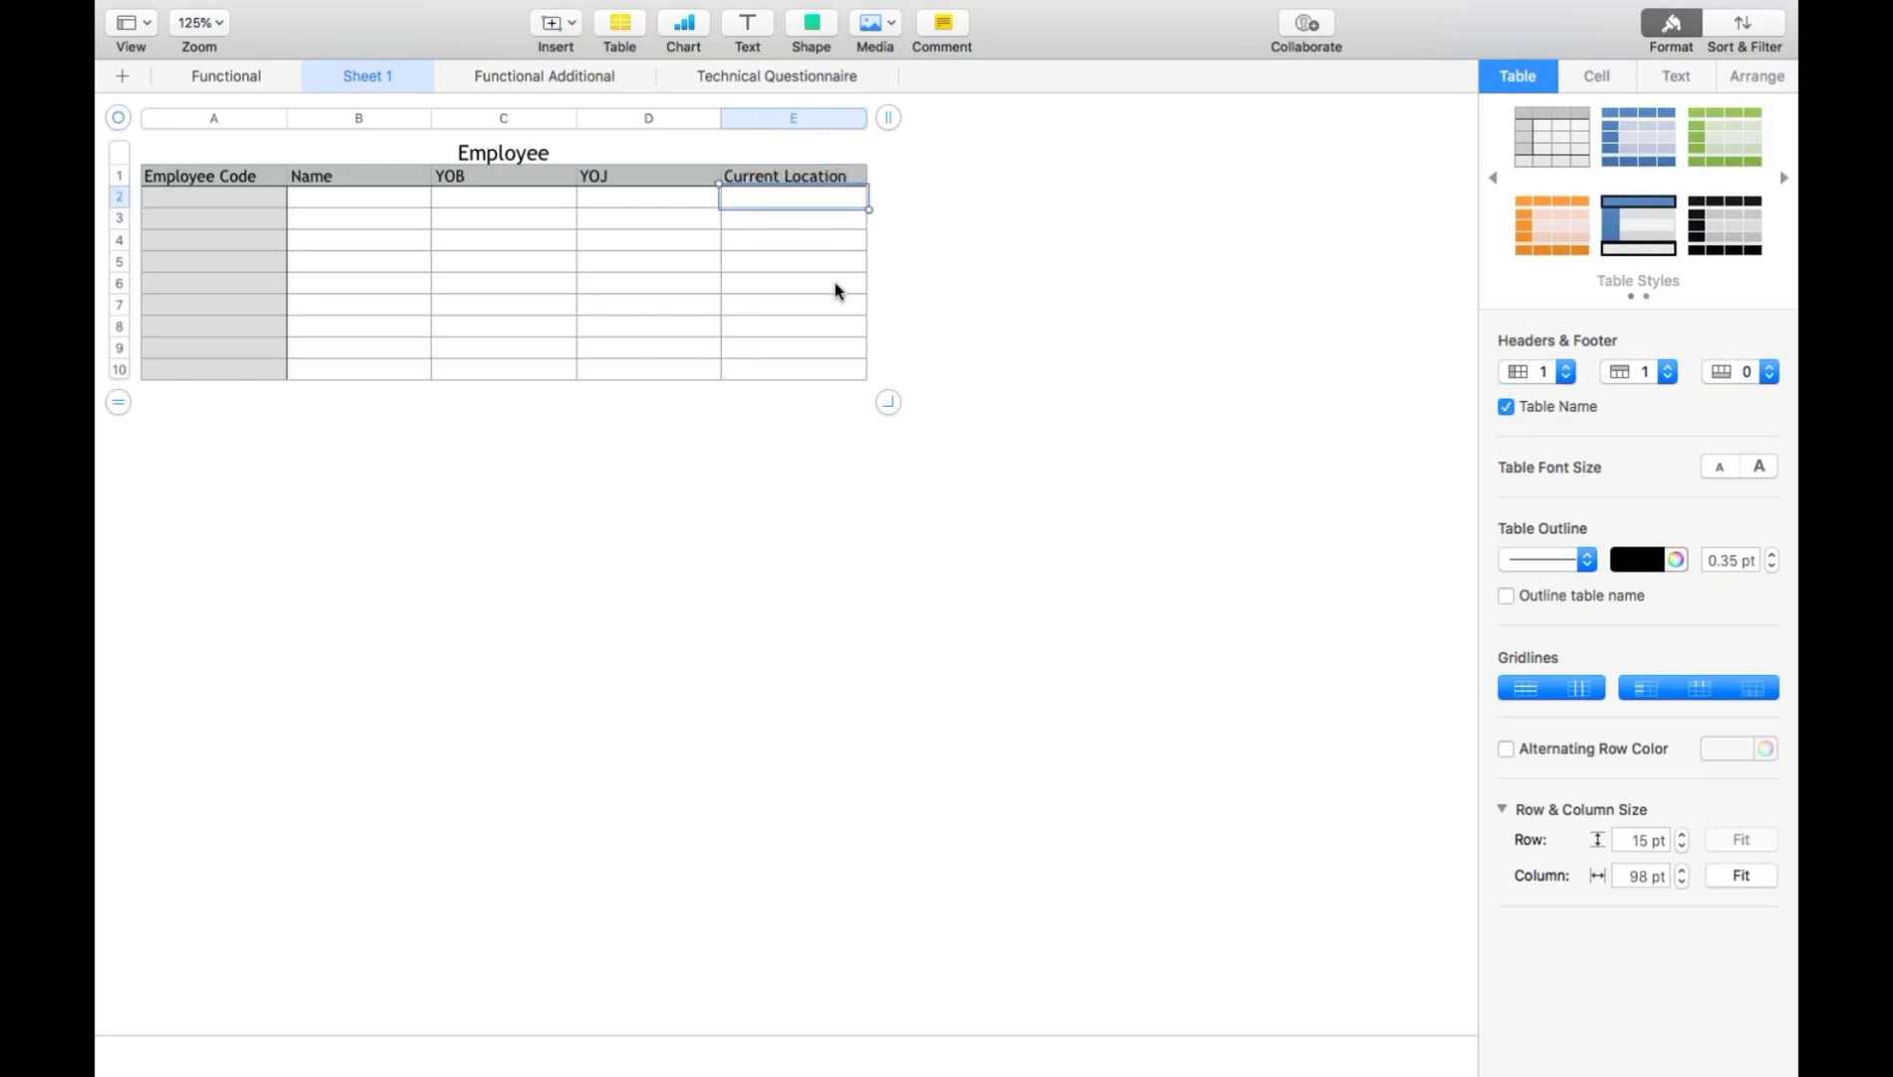
- Fill the Employee Code column with 1, 2, 3 and 4 in cells A2 to A5
{"action": "left_click", "coordinate": [202, 204]}
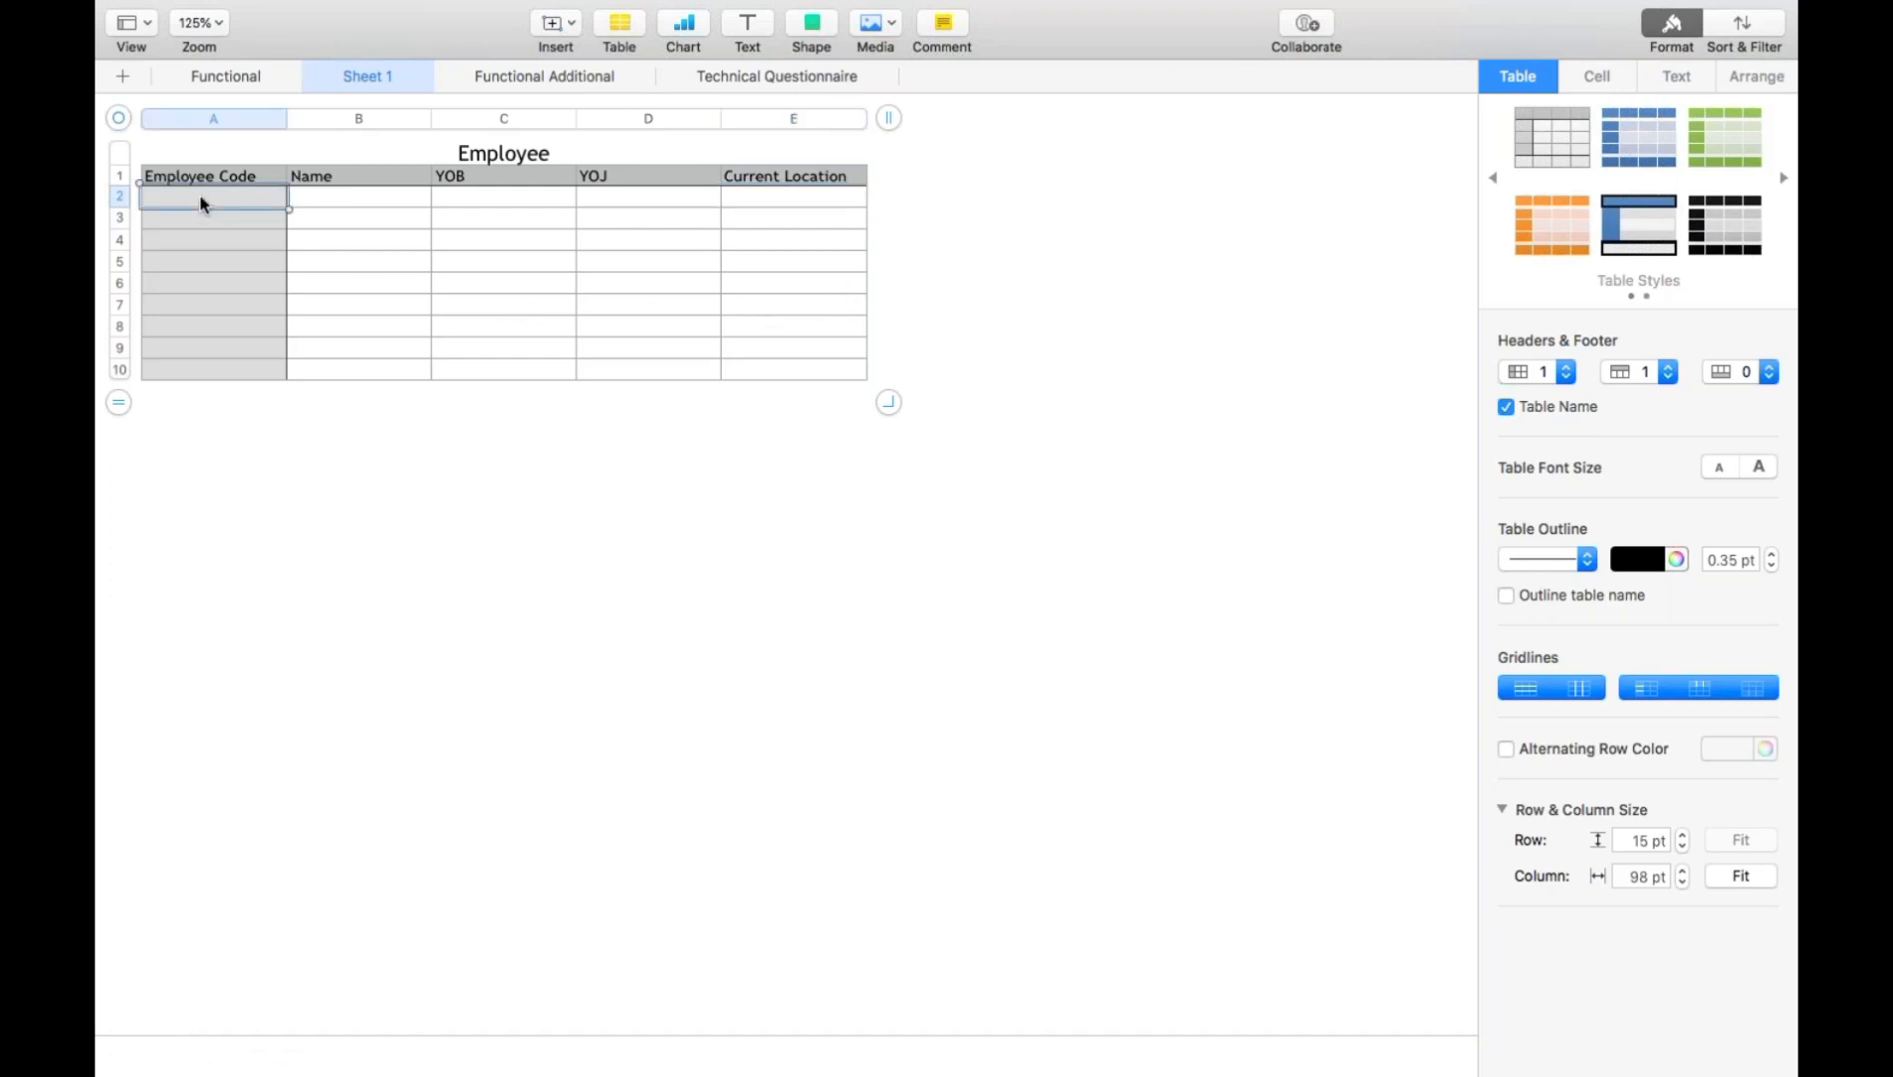
{"action": "type", "text": "1"}
{"action": "key", "text": "Return"}
{"action": "type", "text": "2"}
{"action": "key", "text": "Return"}
{"action": "type", "text": "3"}
{"action": "key", "text": "Return"}
{"action": "type", "text": "4"}
- Fill the Name column with A, B, C and D in cells B2 to B5
{"action": "key", "text": "Up"}
{"action": "key", "text": "Up"}
{"action": "key", "text": "Up"}
{"action": "key", "text": "Right"}
{"action": "type", "text": "A"}
{"action": "key", "text": "Return"}
{"action": "type", "text": "B"}
{"action": "key", "text": "Return"}
{"action": "type", "text": "C"}
{"action": "key", "text": "Return"}
{"action": "type", "text": "D"}
- Fill the YOB column with 1980, 1970, 1975 and 1995 in cells C2 to C5
{"action": "key", "text": "Up"}
{"action": "key", "text": "Up"}
{"action": "key", "text": "Up"}
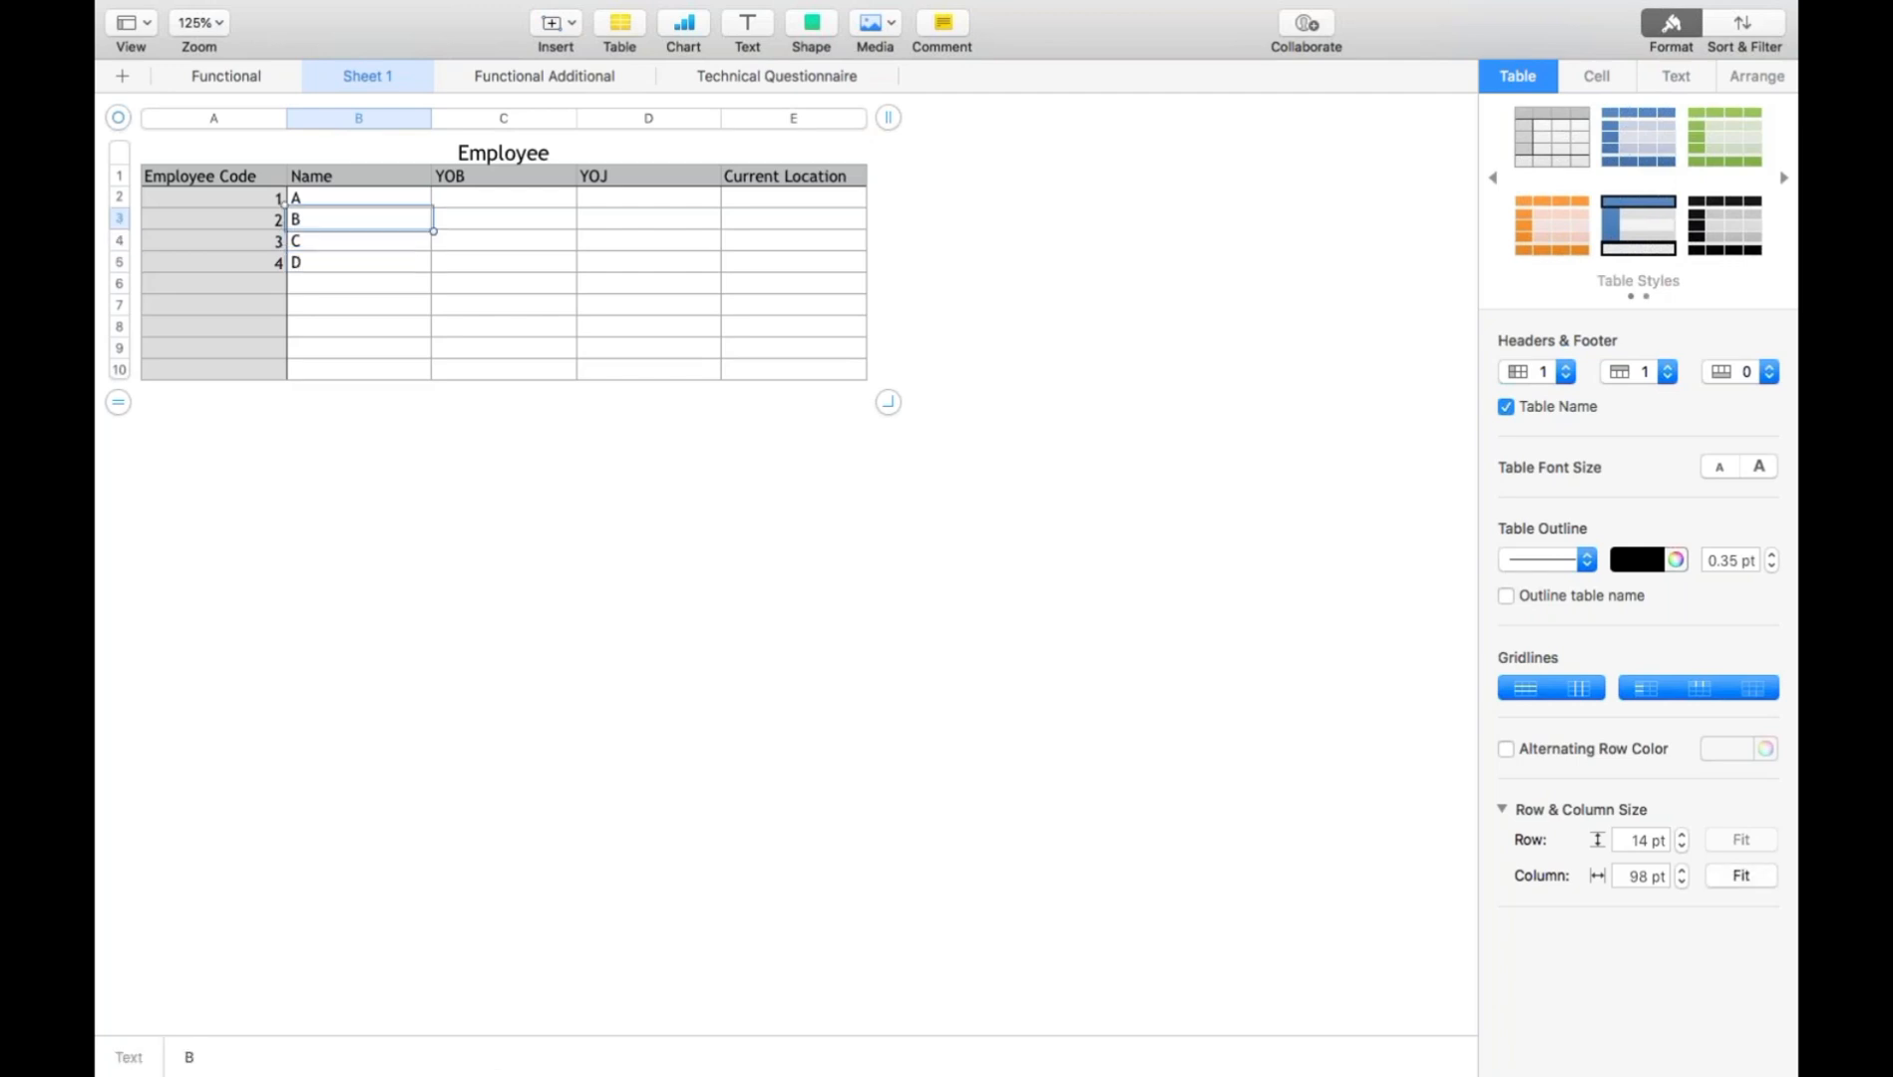
{"action": "key", "text": "Right"}
{"action": "type", "text": "1980"}
{"action": "key", "text": "Return"}
{"action": "type", "text": "1970"}
{"action": "key", "text": "Return"}
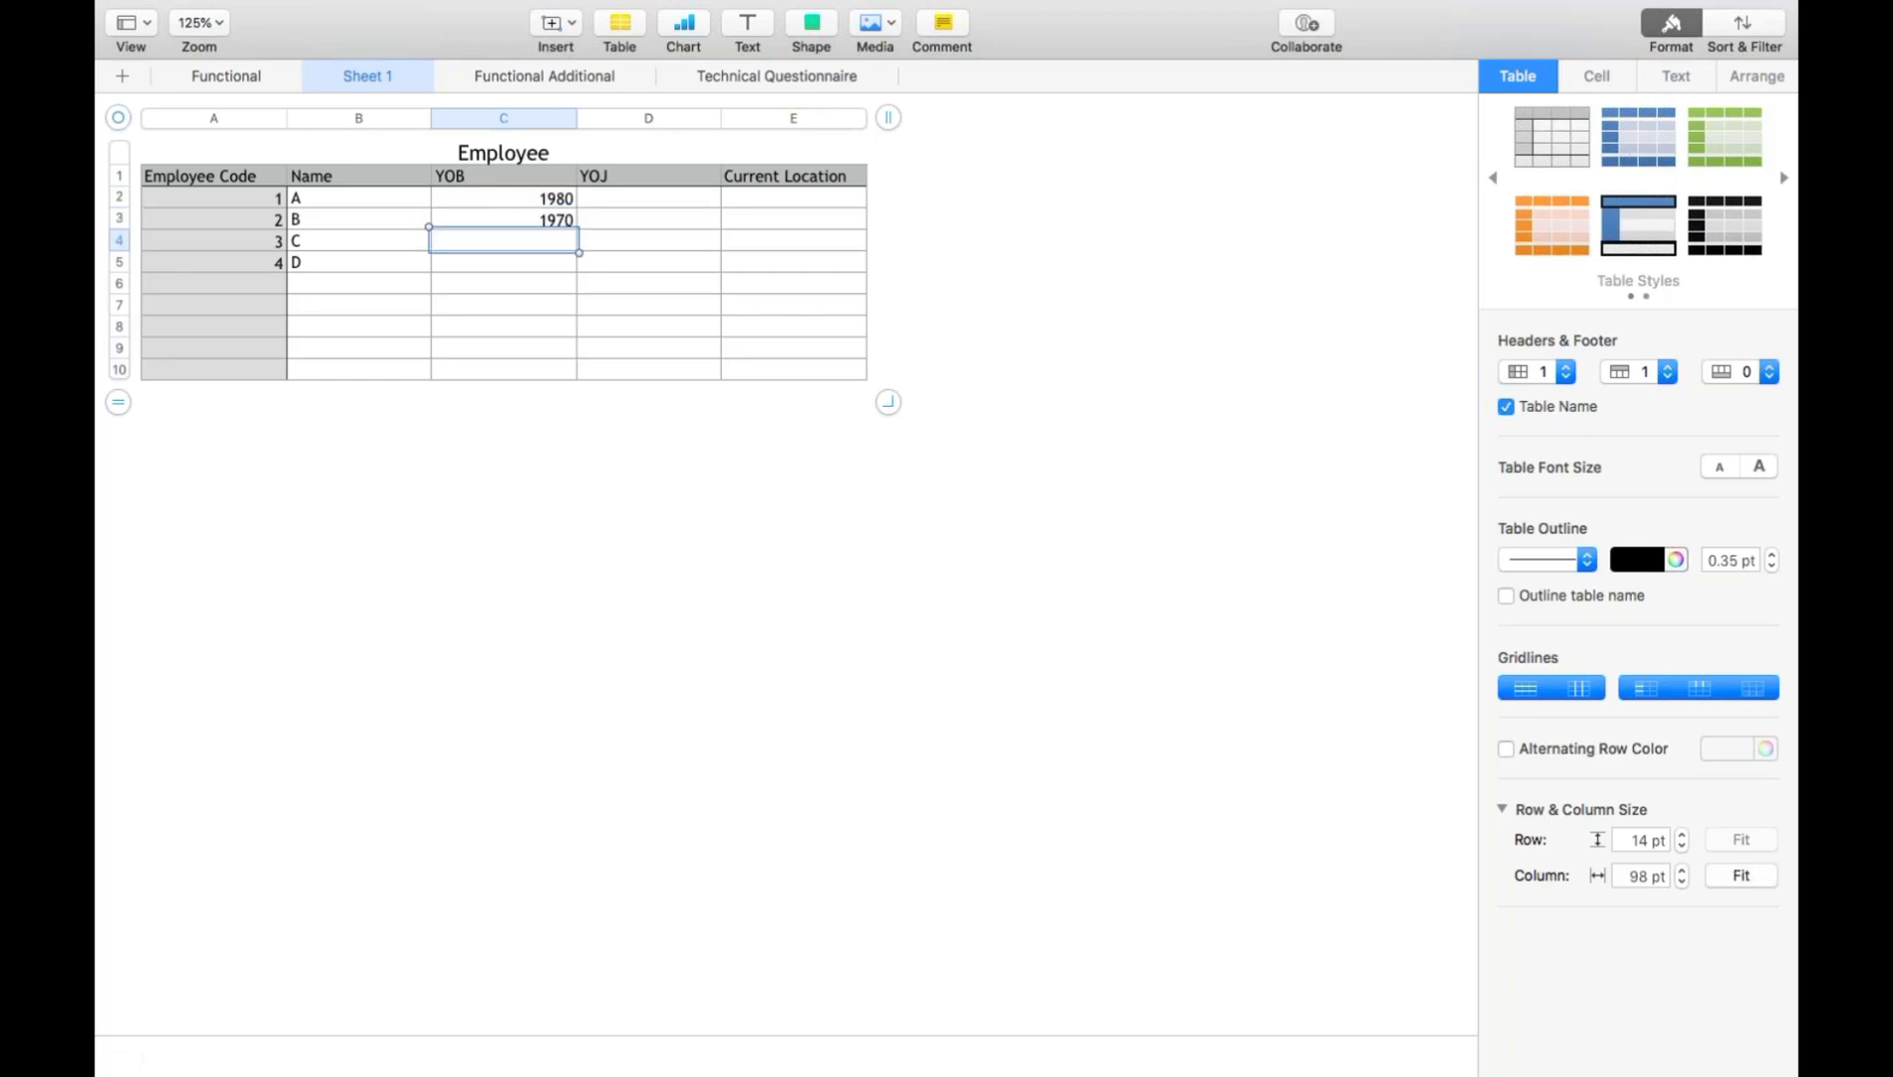
{"action": "type", "text": "1975"}
{"action": "key", "text": "Return"}
{"action": "type", "text": "19"}
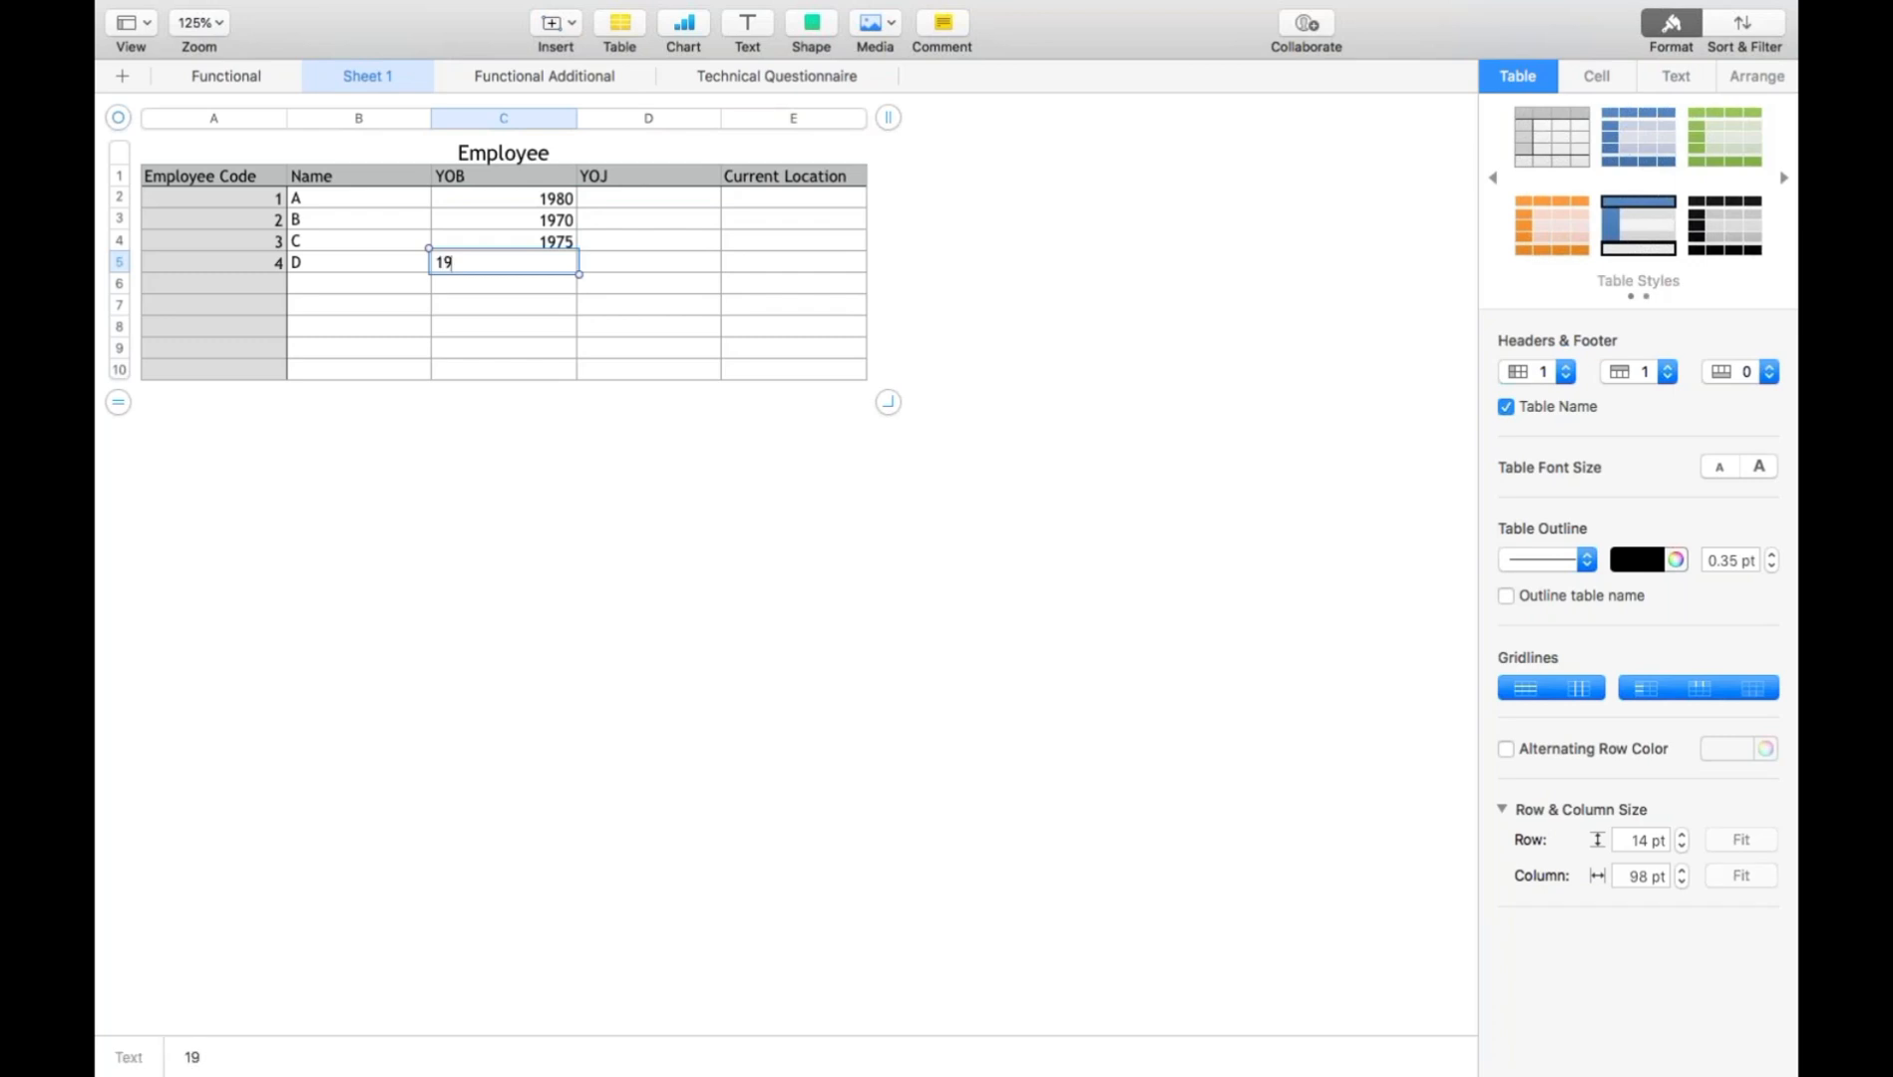
{"action": "type", "text": "95"}
{"action": "key", "text": "Return"}
- Fill the YOJ column with 2001, 2008, 2000 and 2018 in cells D2 to D5
{"action": "left_click", "coordinate": [557, 198]}
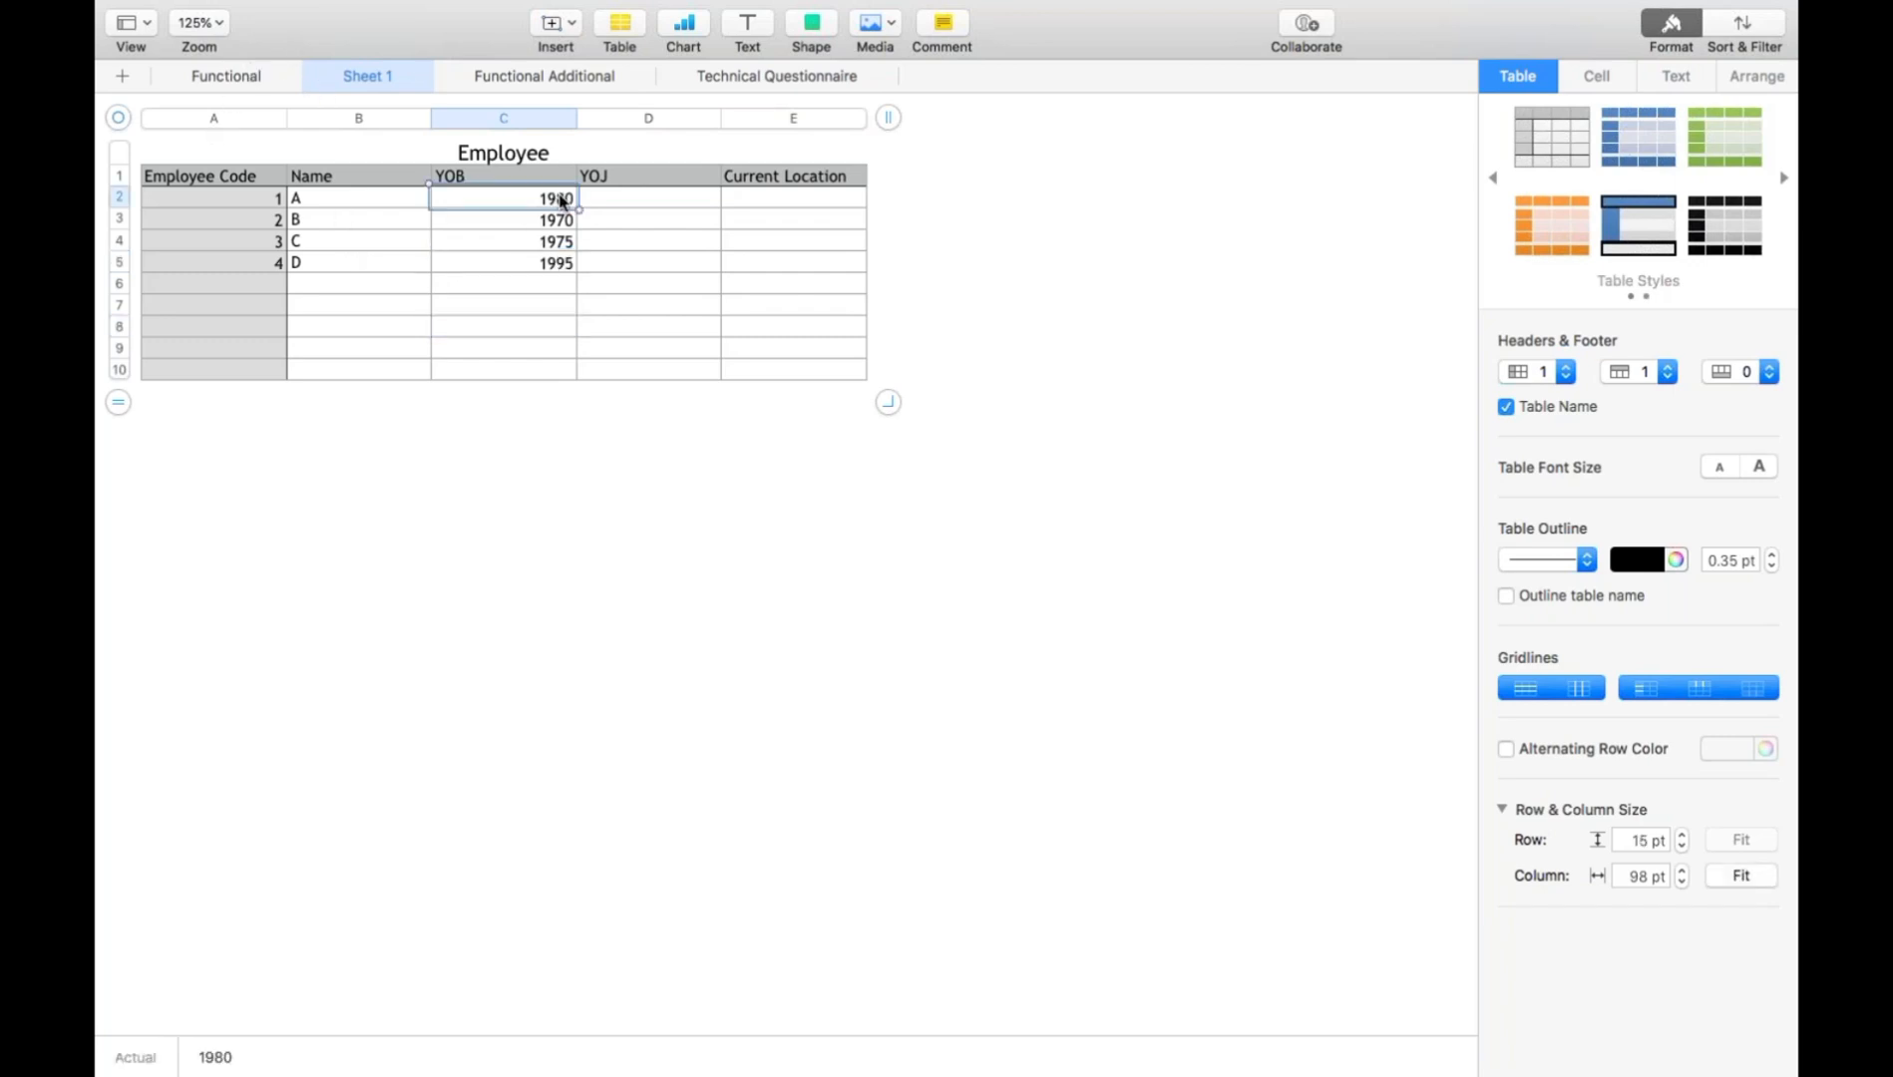
{"action": "left_click", "coordinate": [626, 205]}
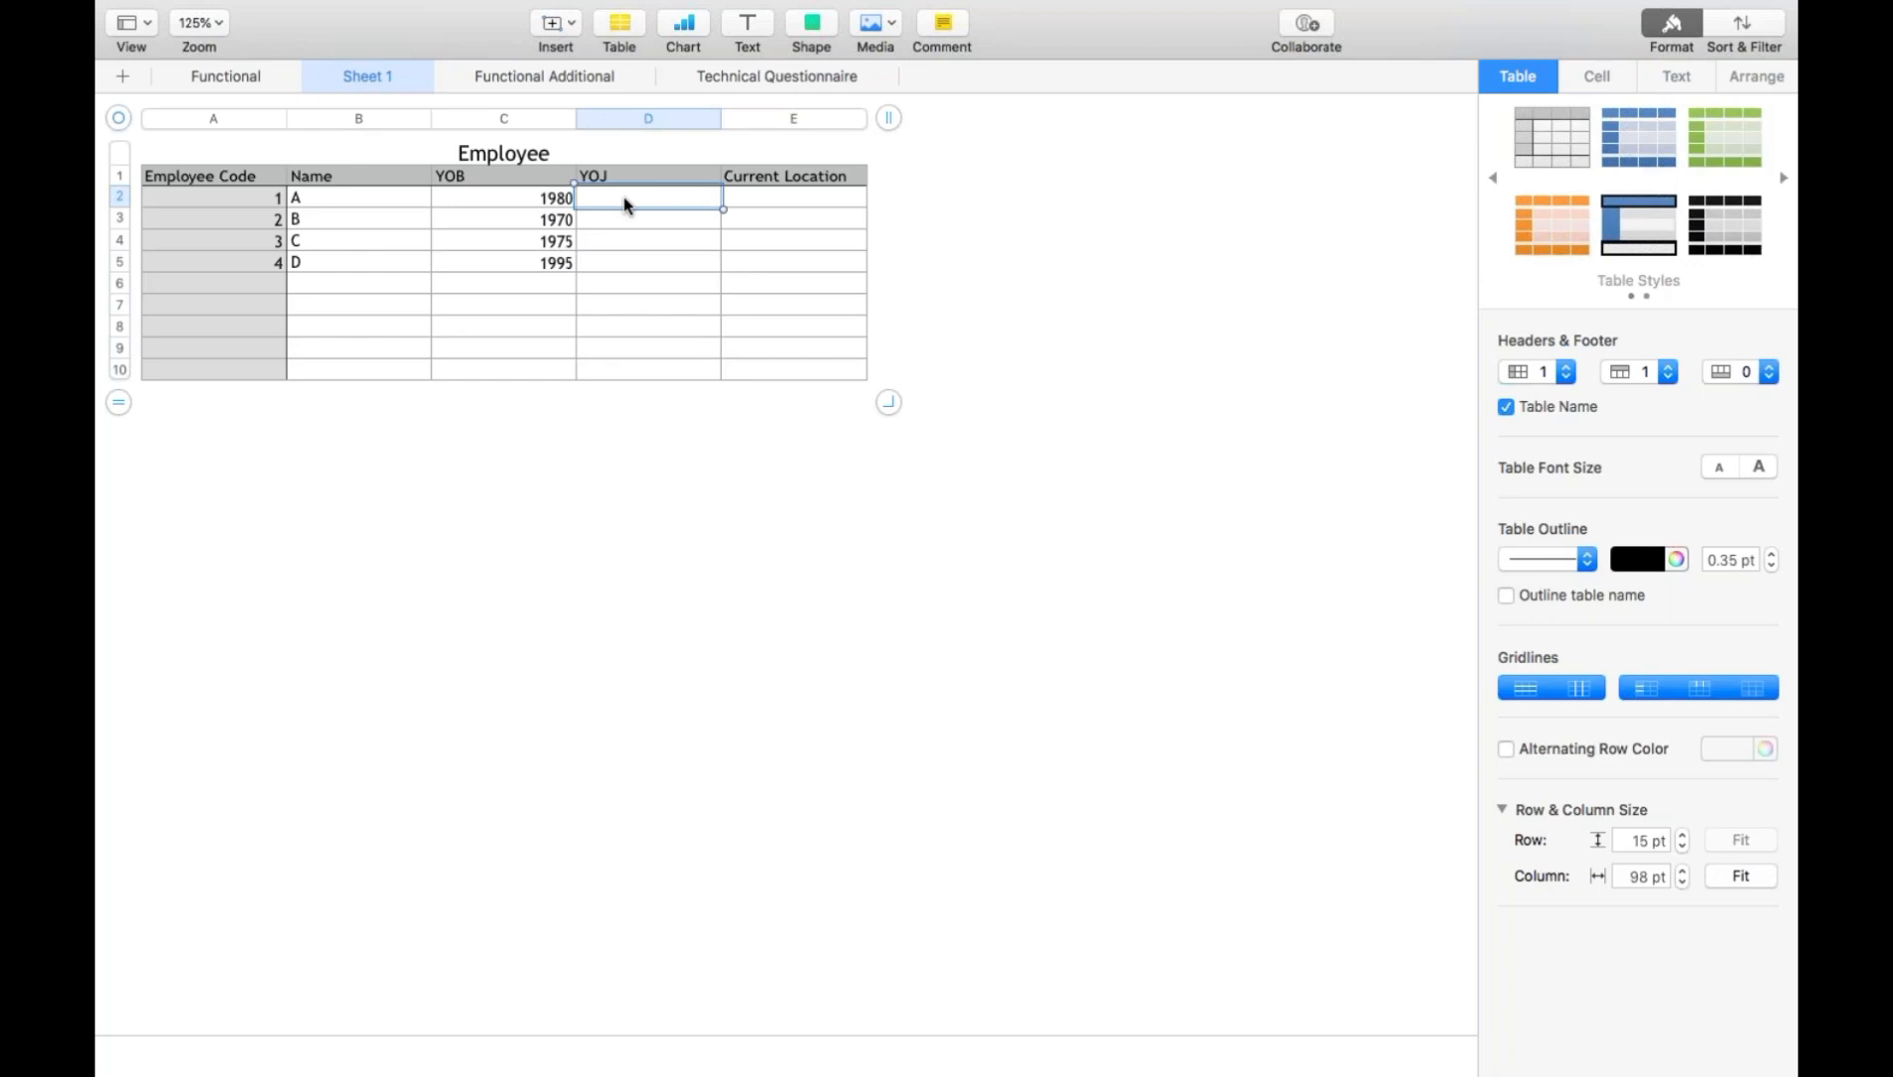
{"action": "type", "text": "2001"}
{"action": "key", "text": "Return"}
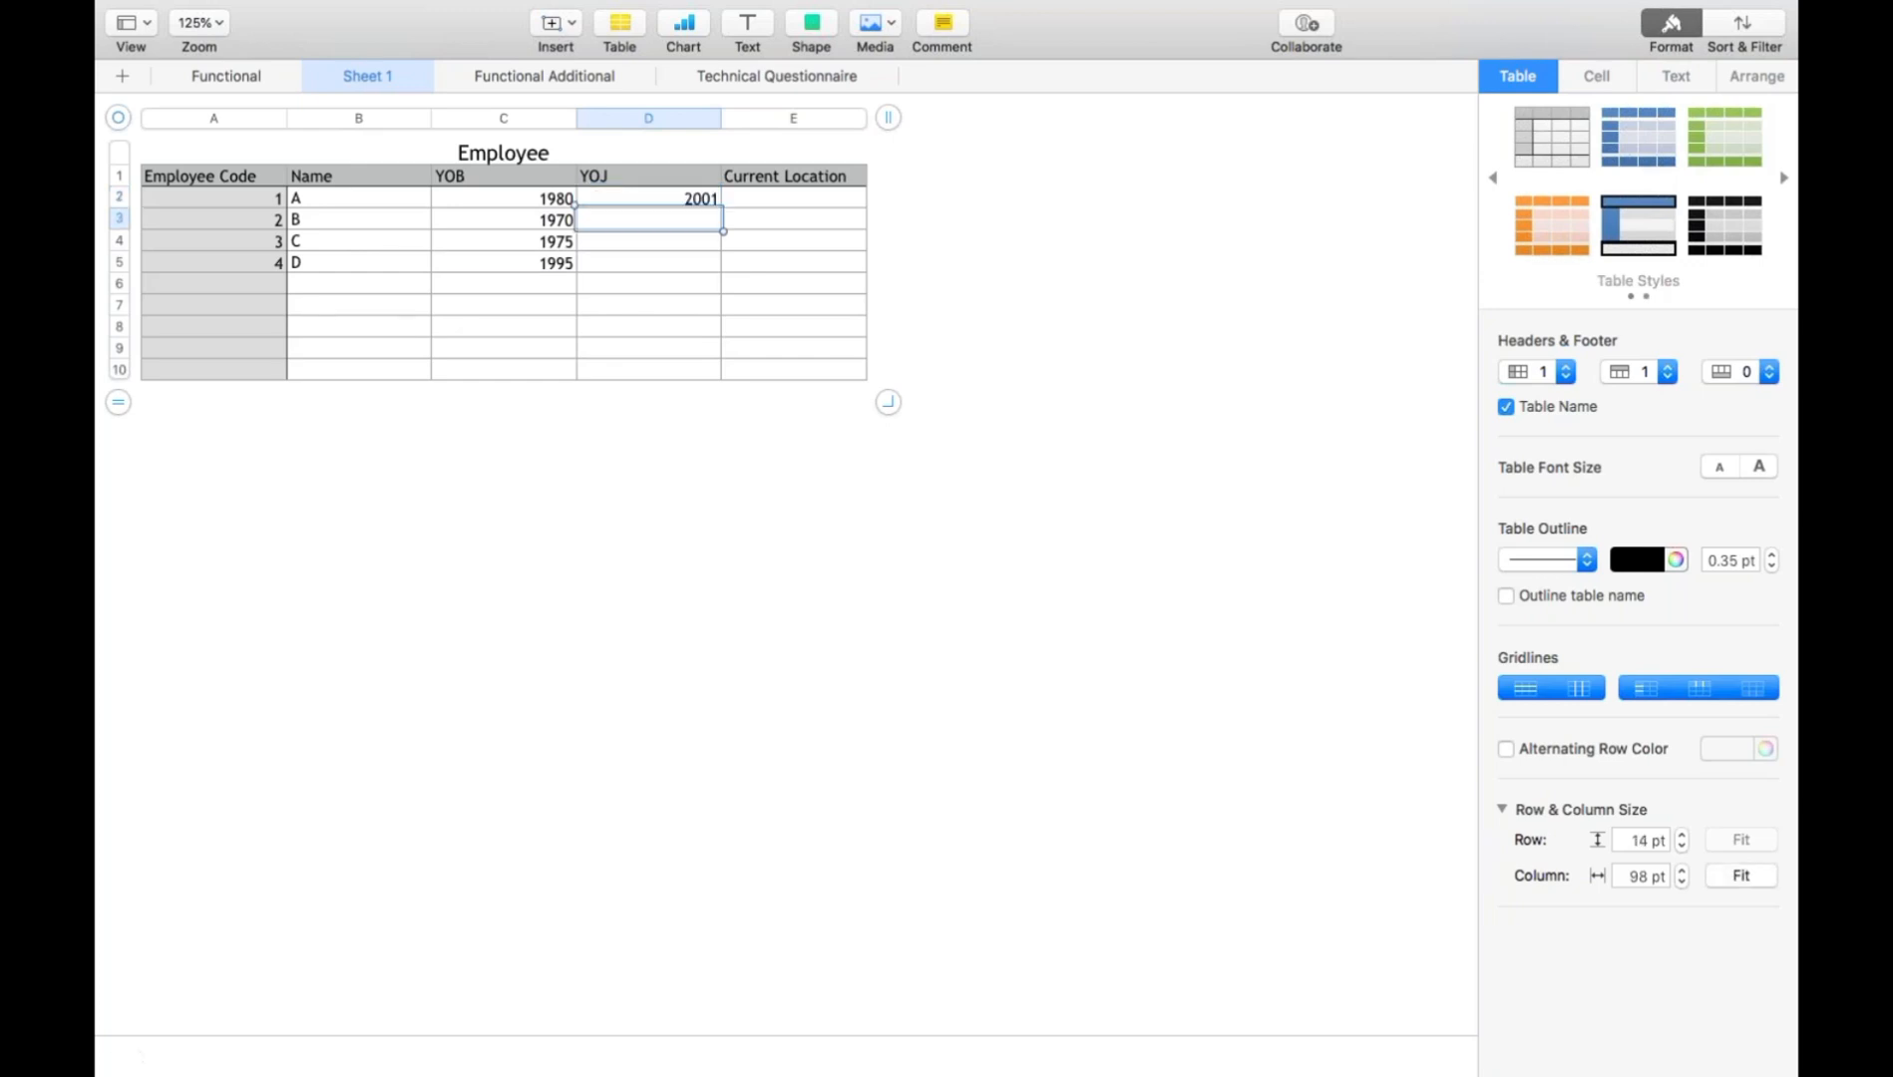
{"action": "type", "text": "2008"}
{"action": "key", "text": "Return"}
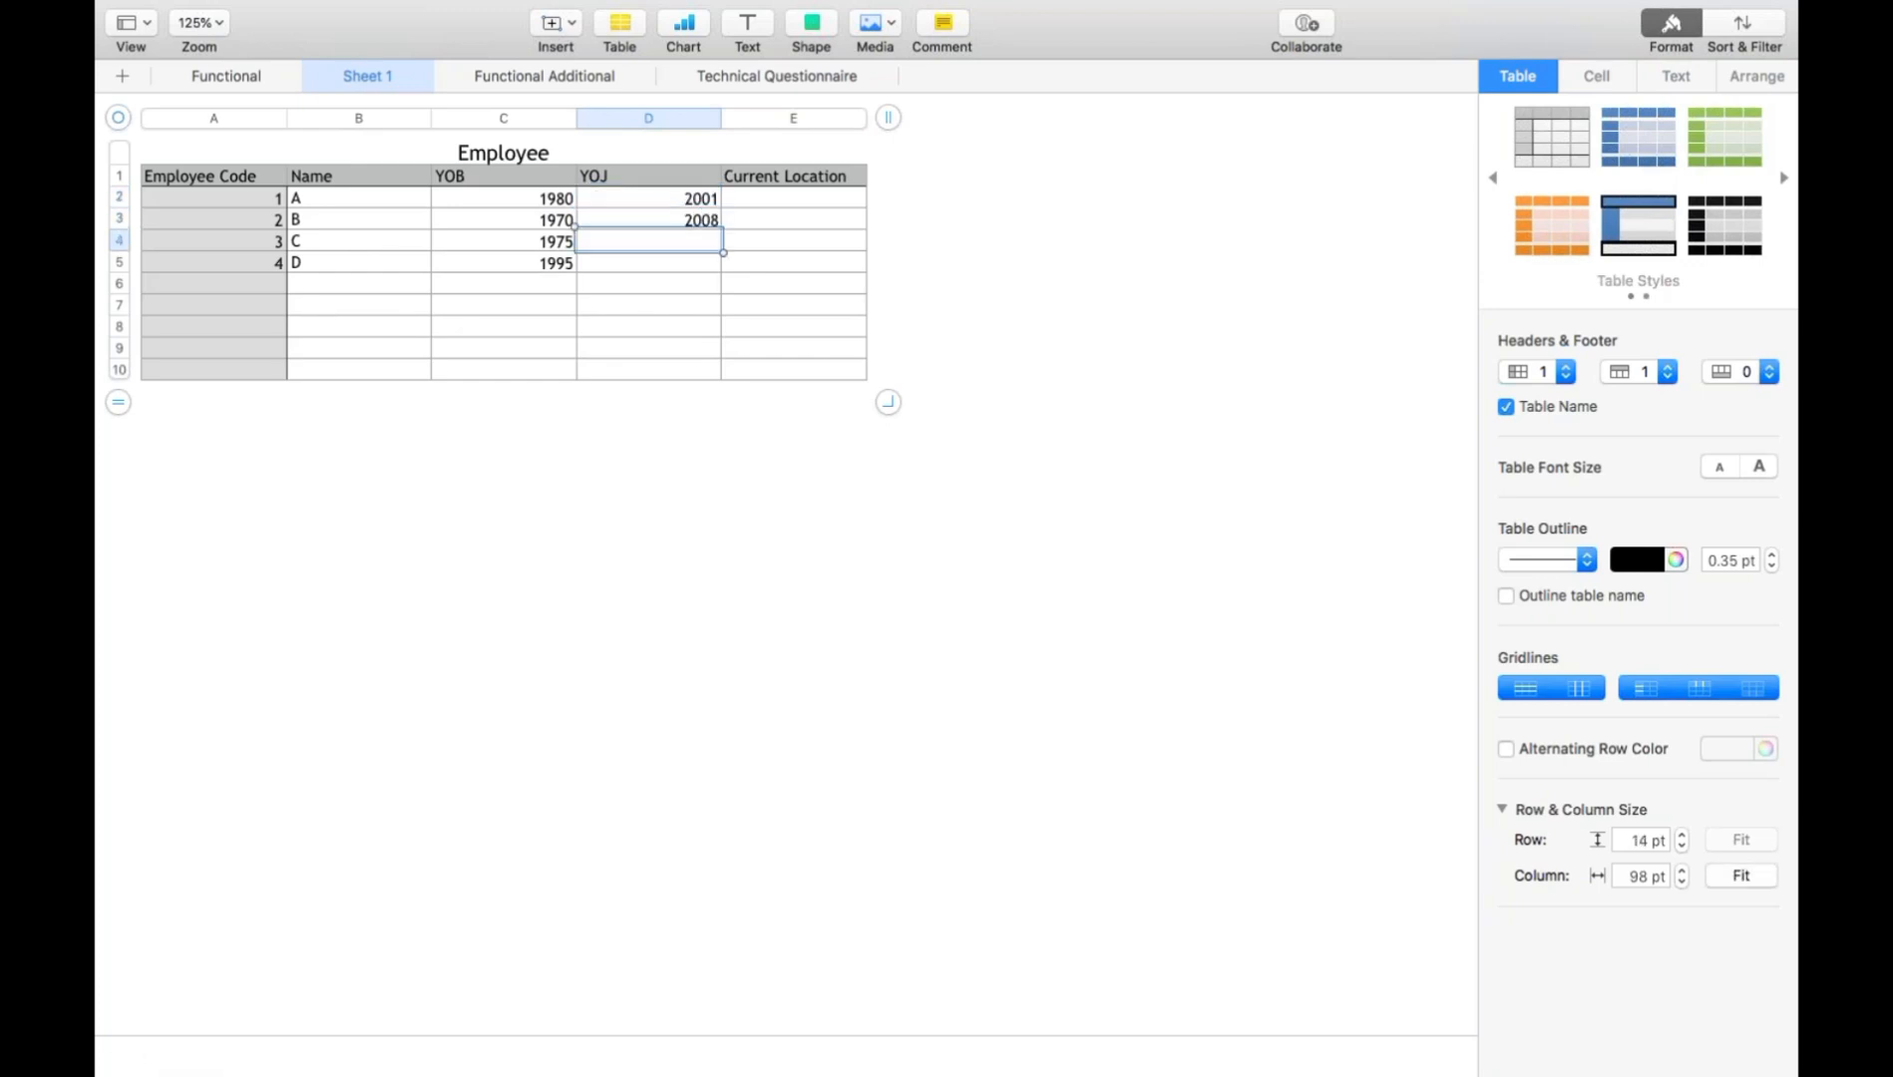
{"action": "type", "text": "2000"}
{"action": "key", "text": "Return"}
{"action": "type", "text": "2018"}
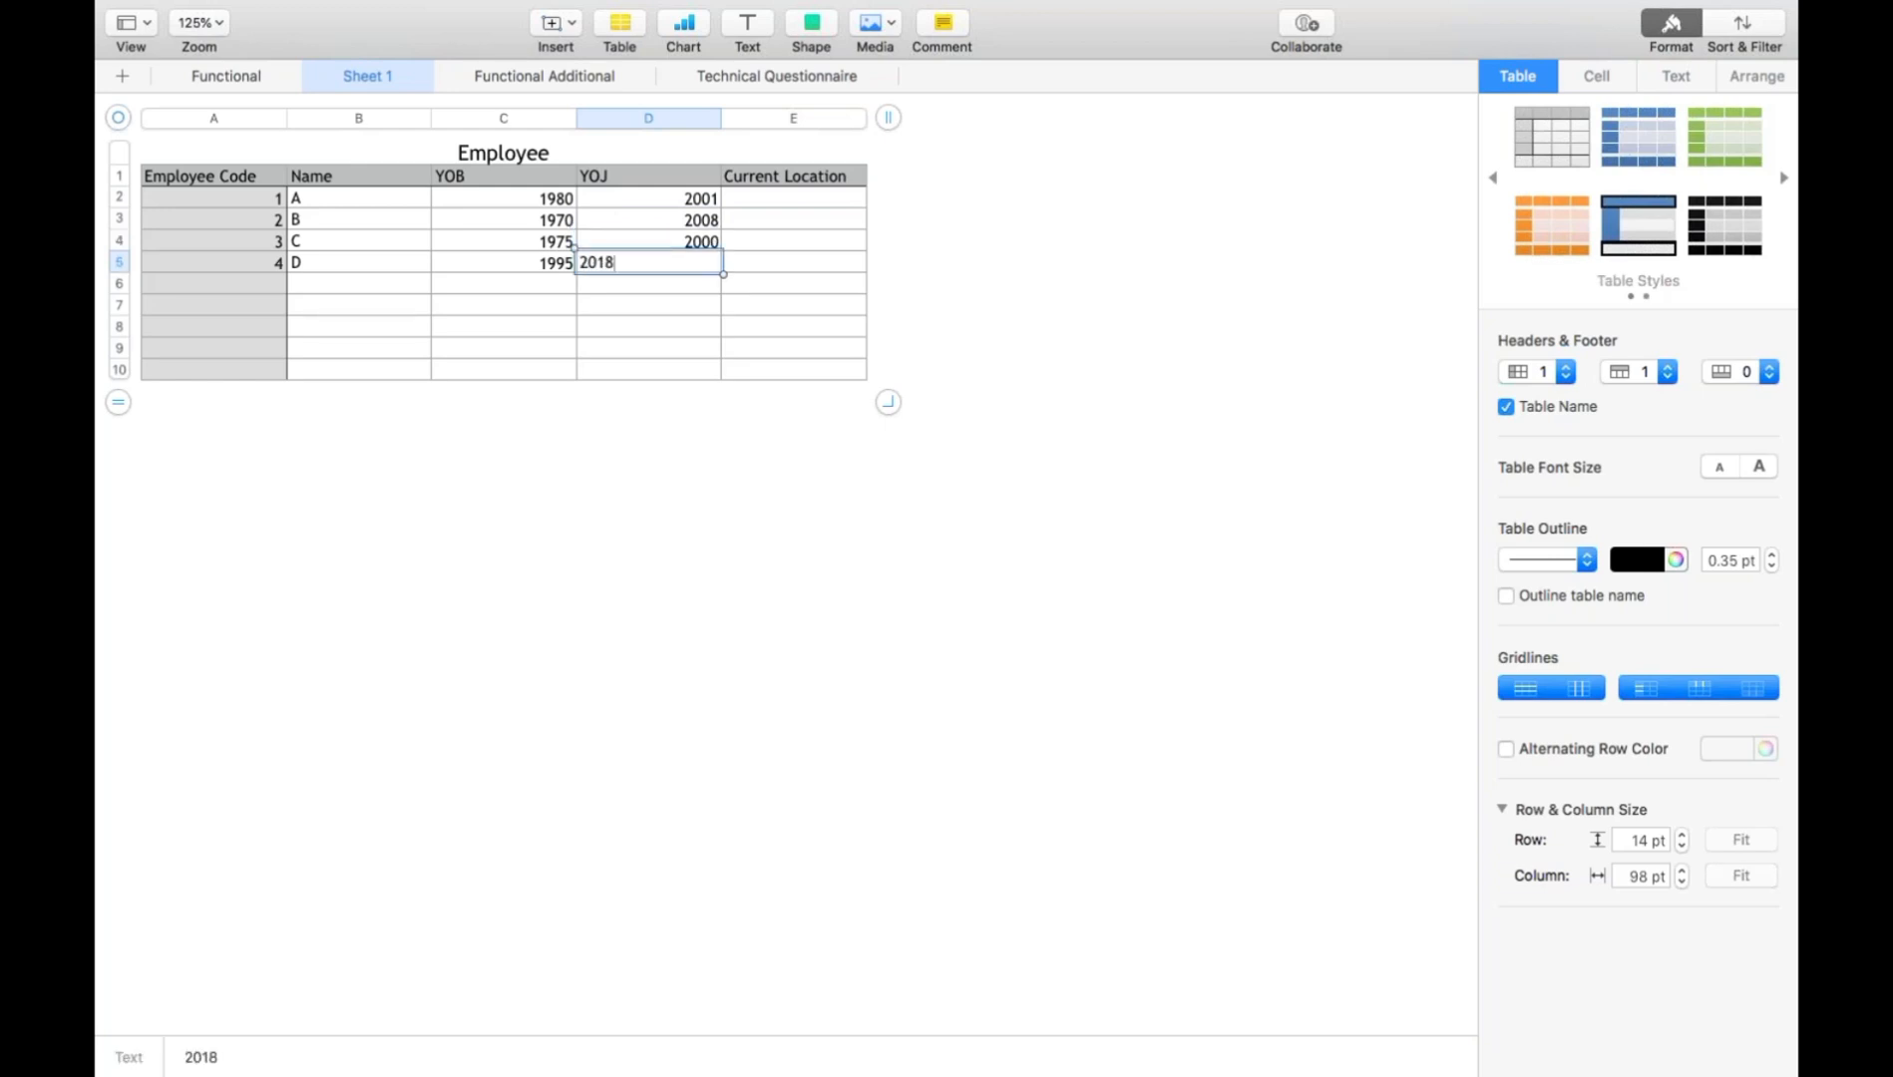
{"action": "key", "text": "Return"}
- Fill the Current Location column with X, Y, X and X in cells E2 to E5
{"action": "key", "text": "Up"}
{"action": "key", "text": "Up"}
{"action": "key", "text": "Up"}
{"action": "key", "text": "Up"}
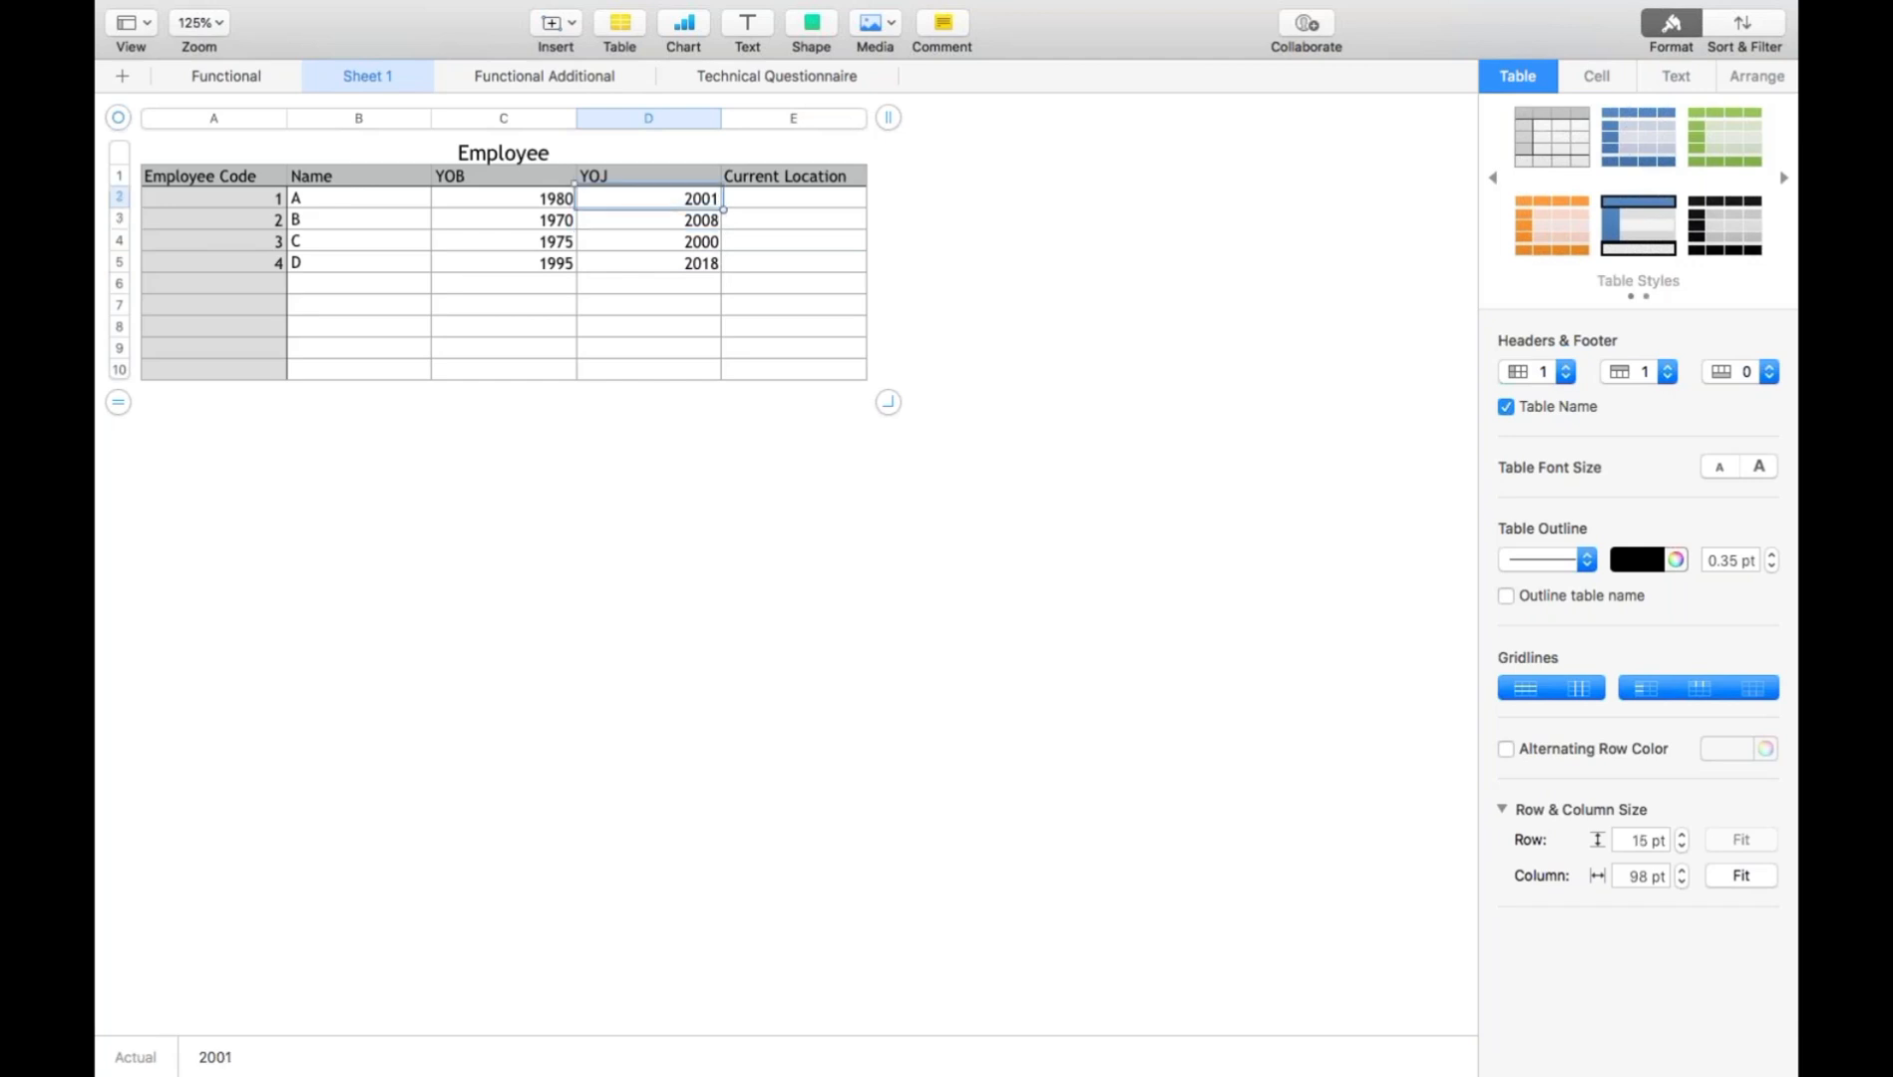
{"action": "key", "text": "Right"}
{"action": "type", "text": "X"}
{"action": "key", "text": "Return"}
{"action": "type", "text": "Y"}
{"action": "key", "text": "shift+Down"}
{"action": "key", "text": "Down"}
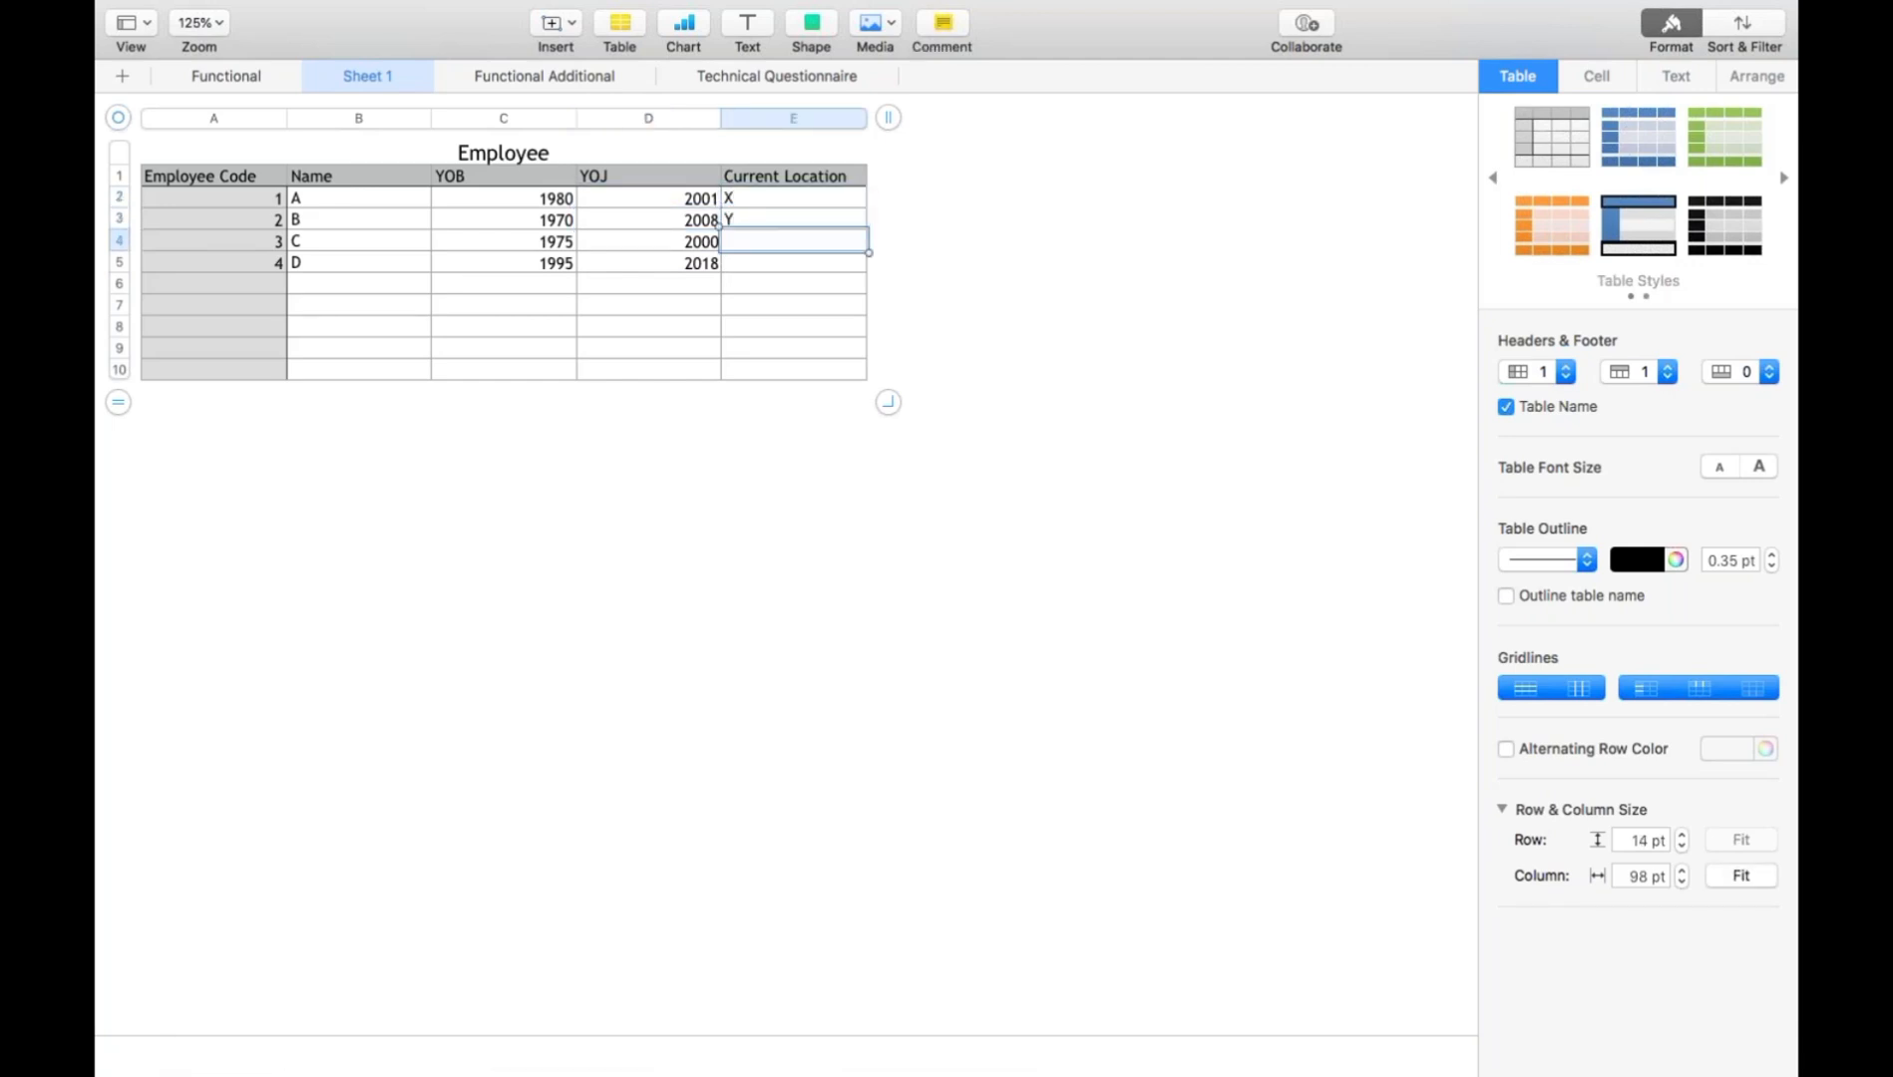
{"action": "type", "text": "X"}
{"action": "key", "text": "Return"}
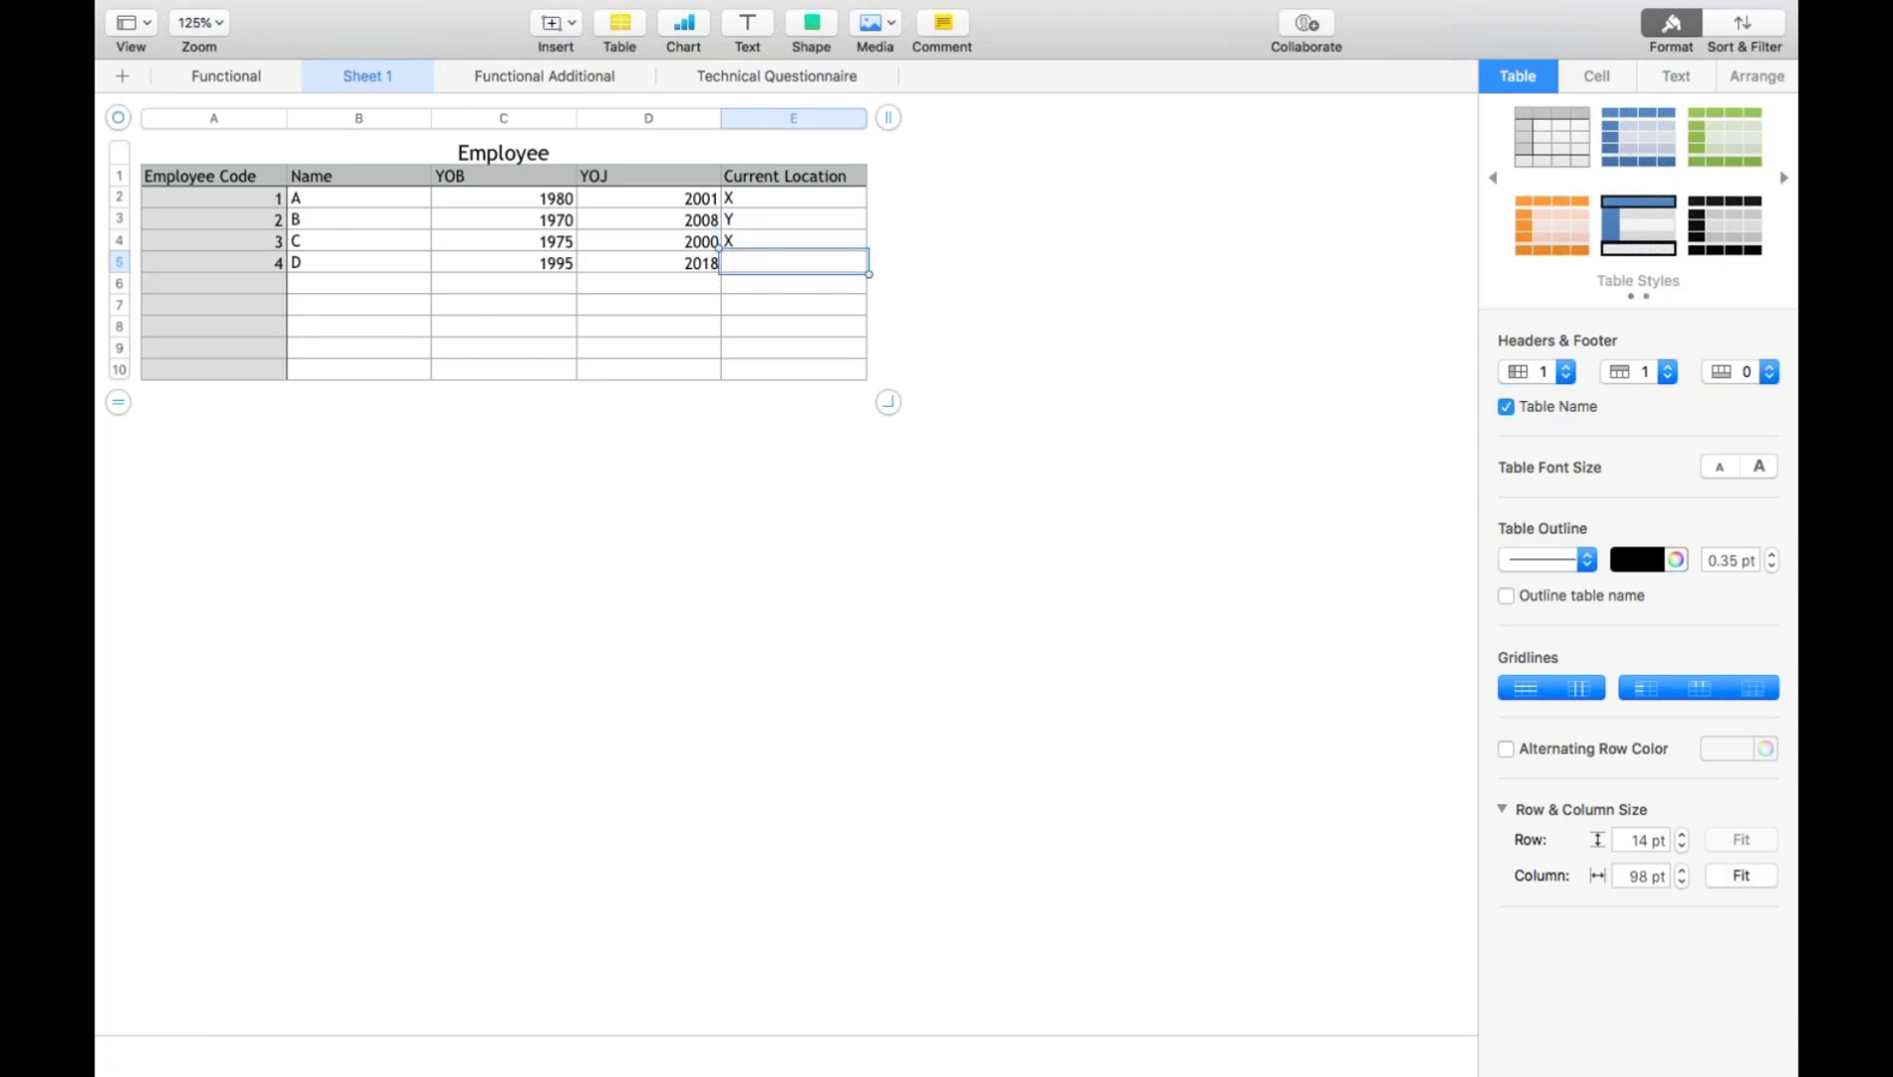
{"action": "type", "text": "X"}
{"action": "key", "text": "Return"}
{"action": "key", "text": "Return"}
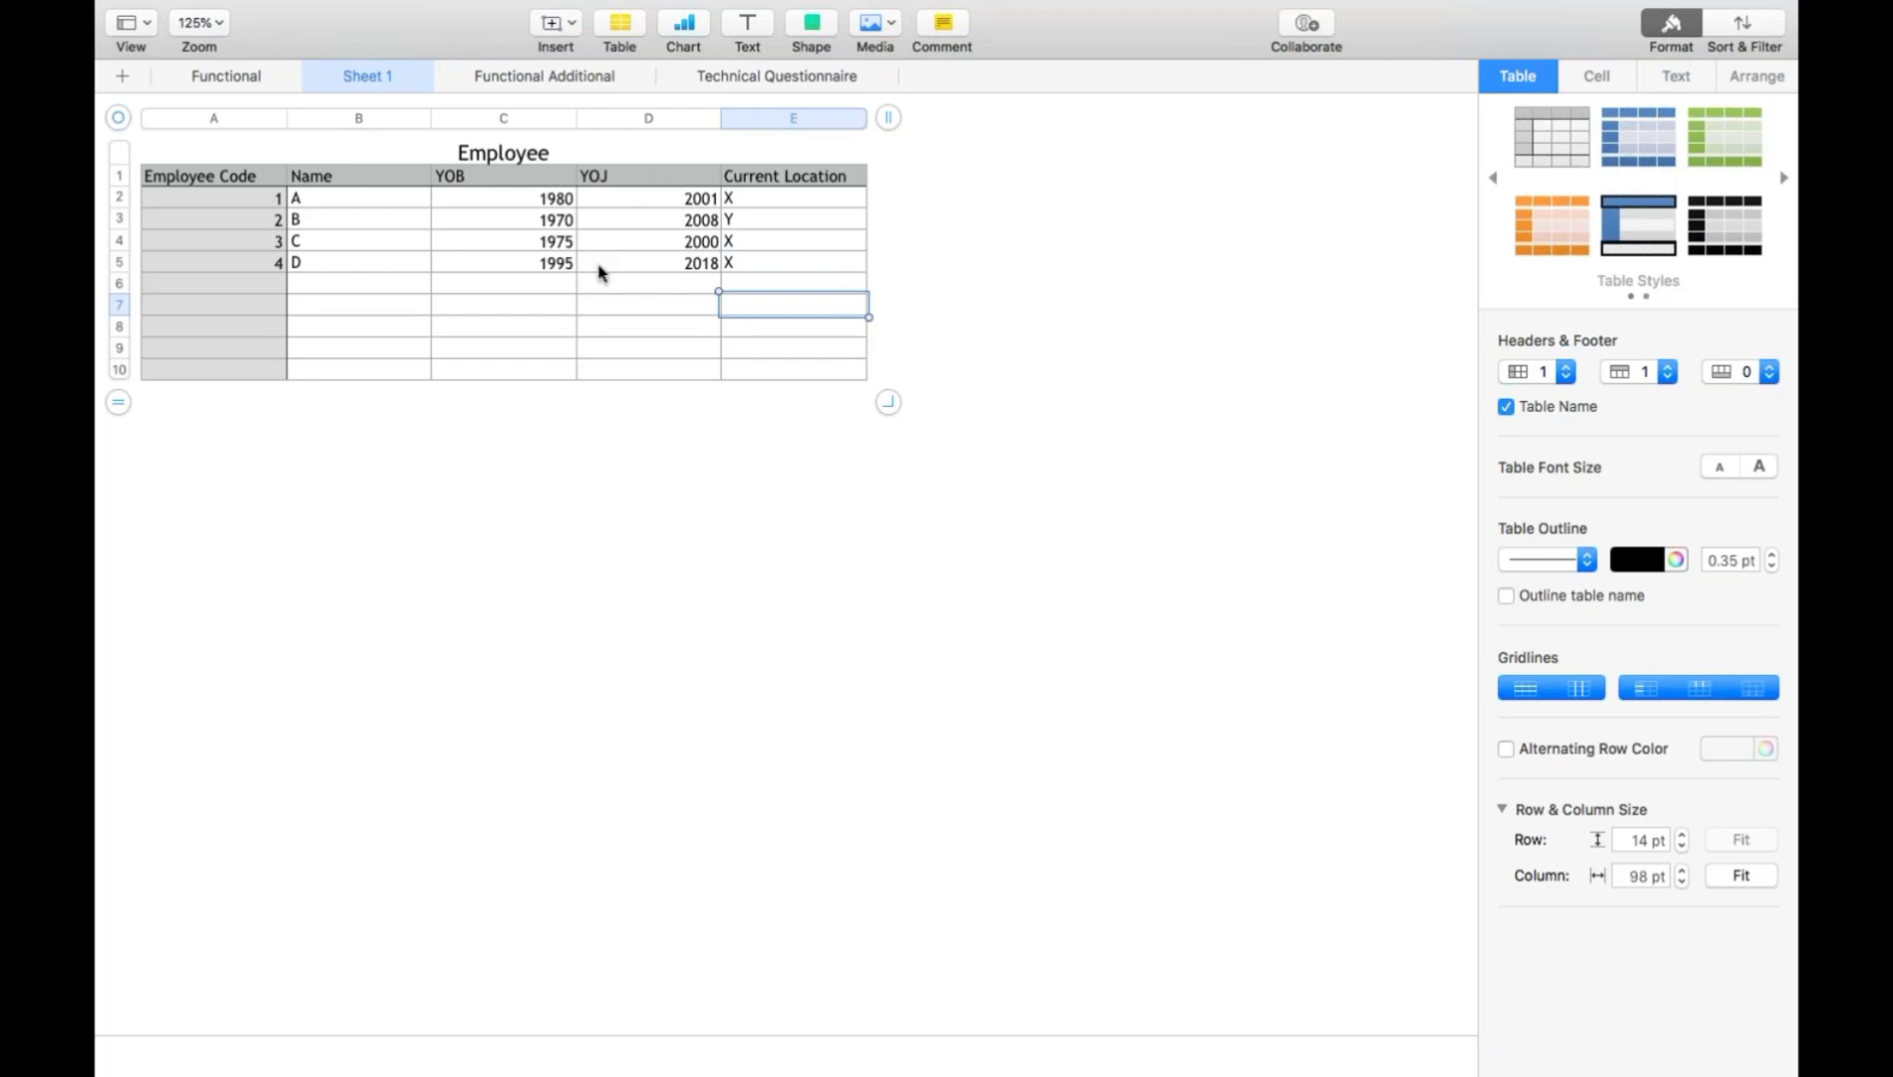
{"action": "left_click", "coordinate": [266, 177]}
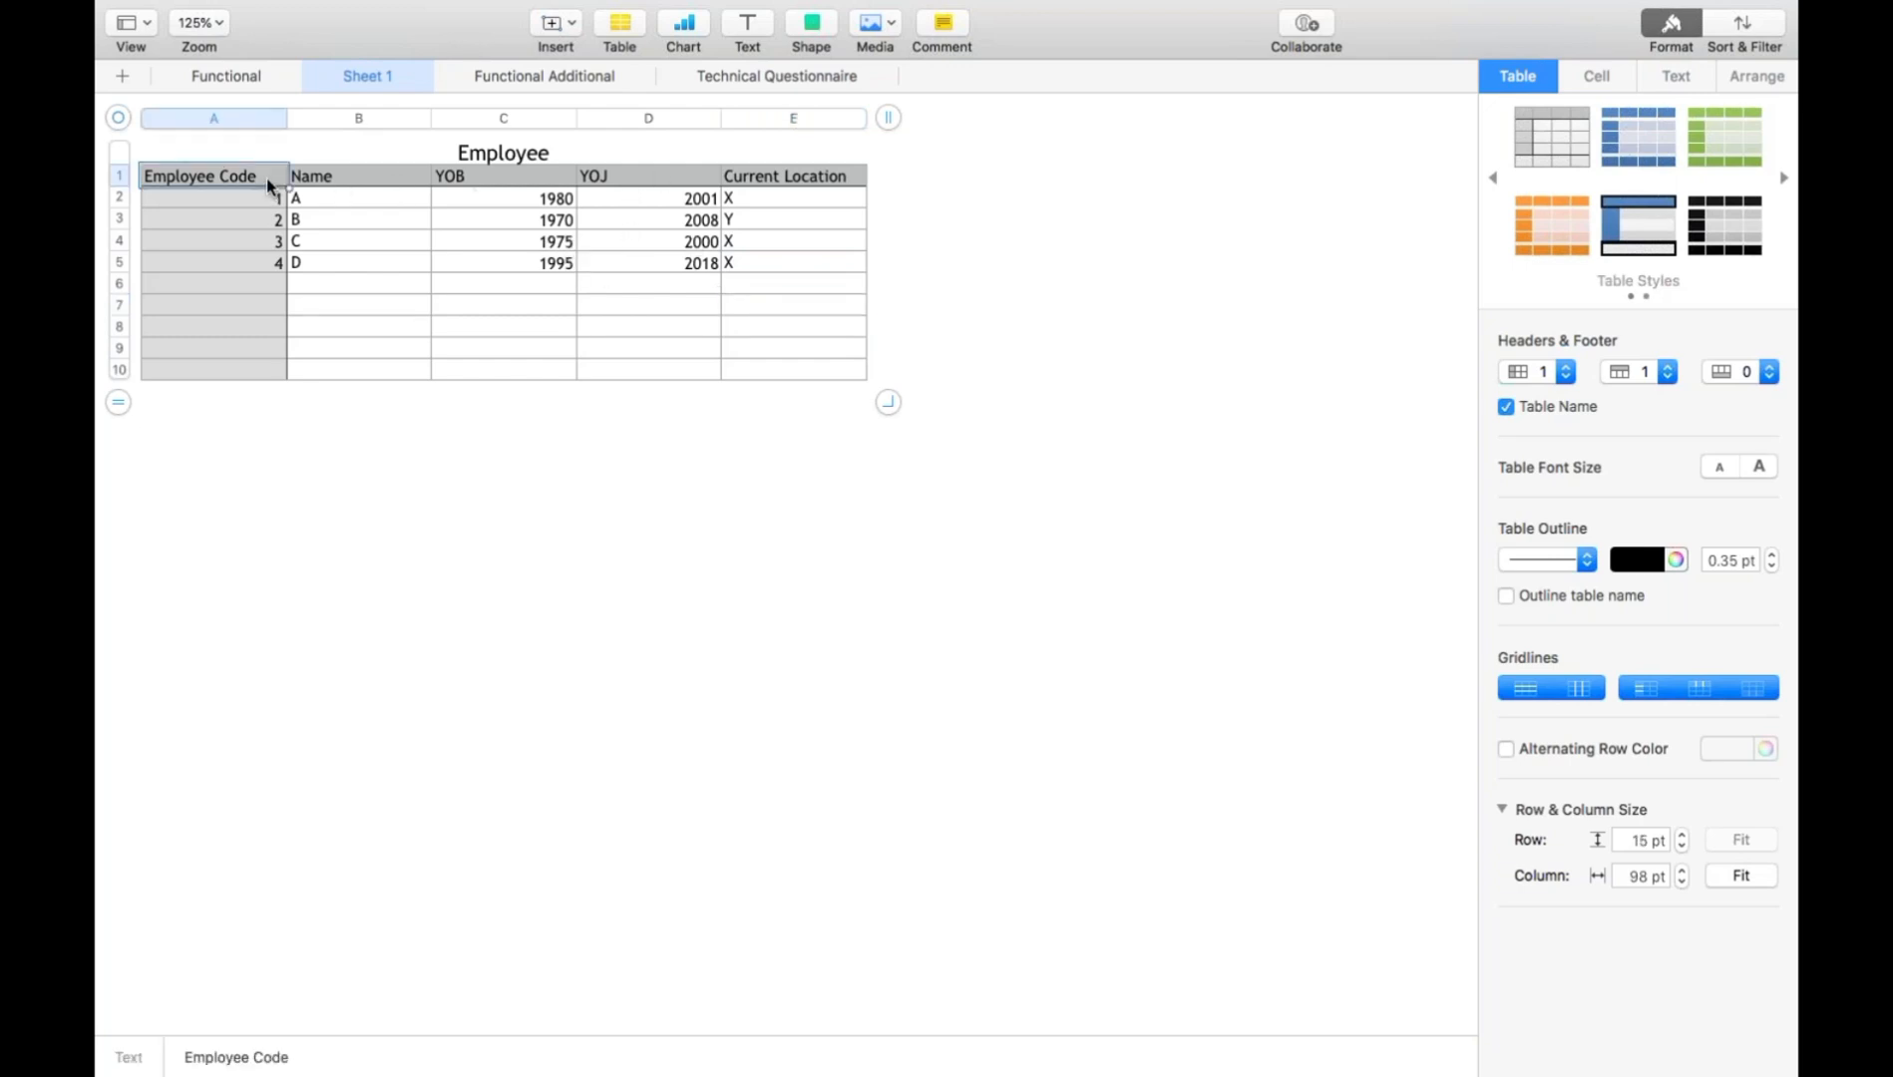
{"action": "left_click", "coordinate": [309, 267]}
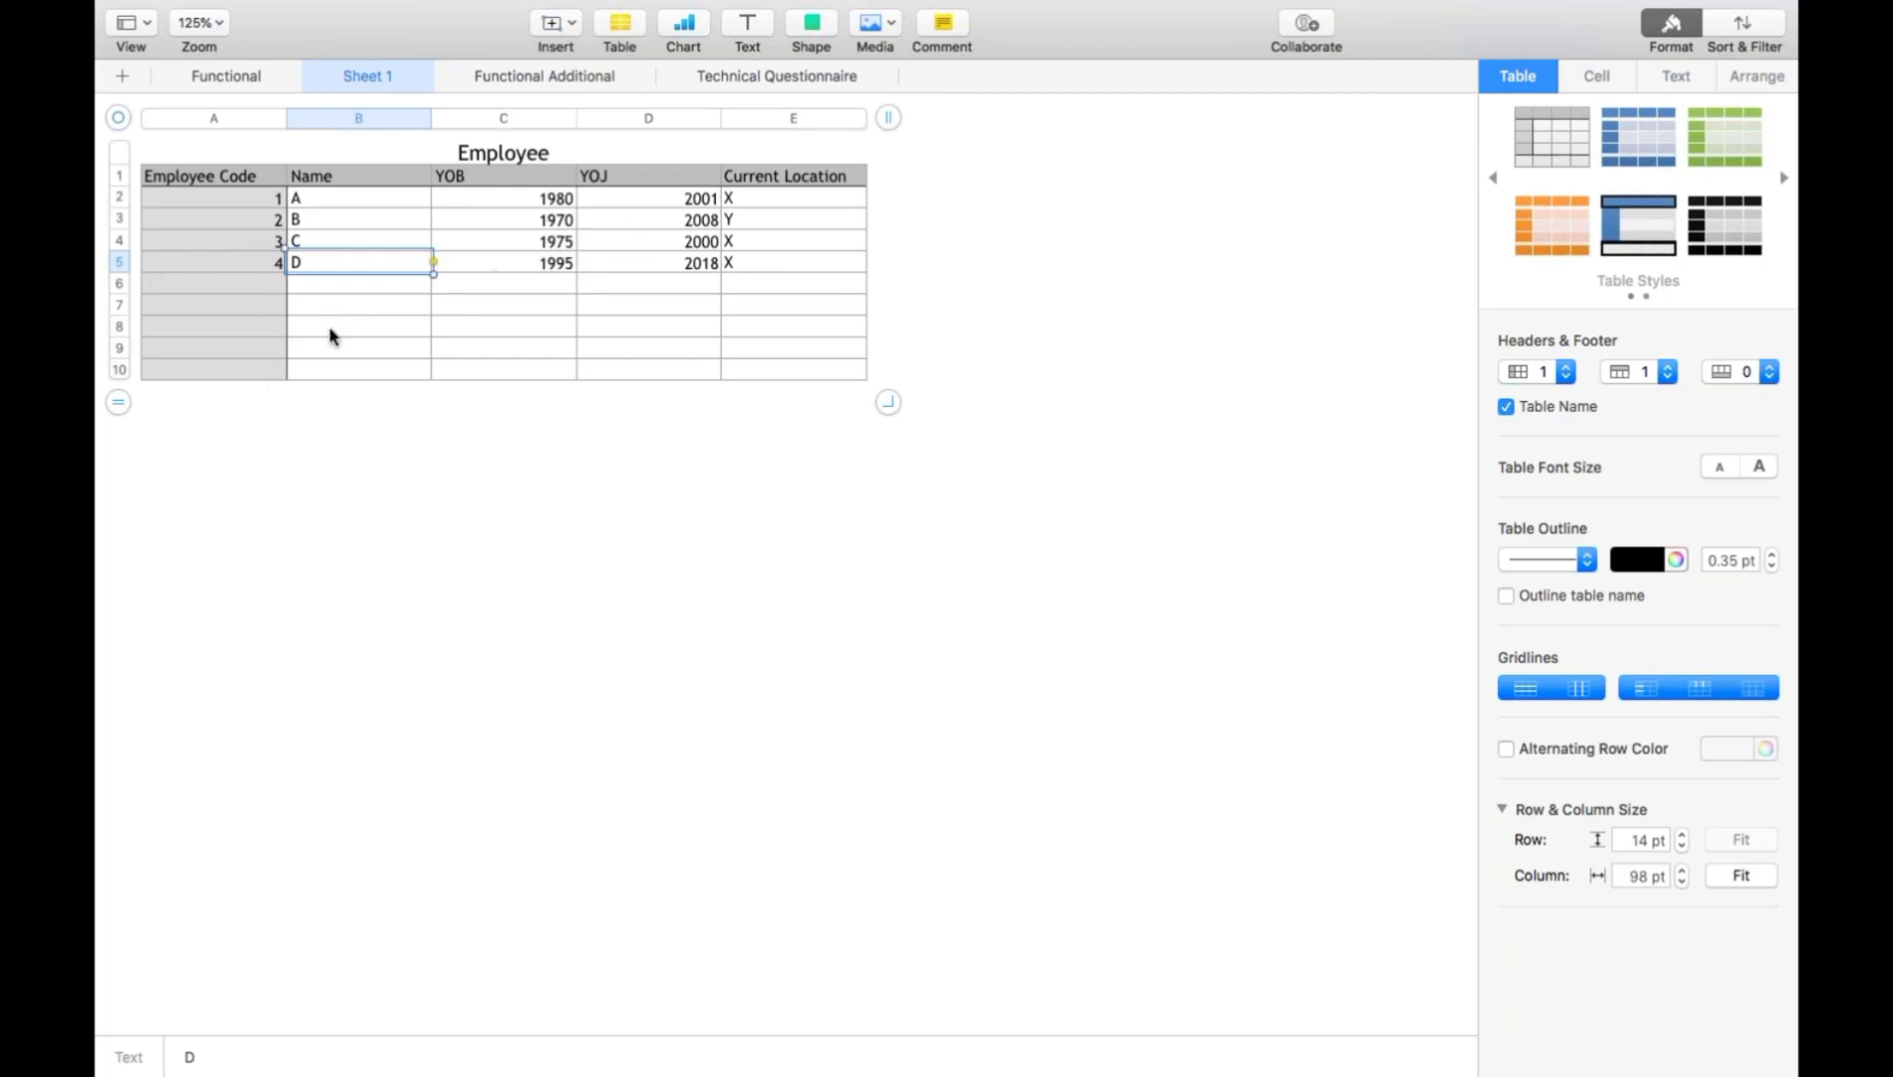
- Enter the label "Row Based" in cell A10 below the employee records
{"action": "left_click", "coordinate": [241, 370]}
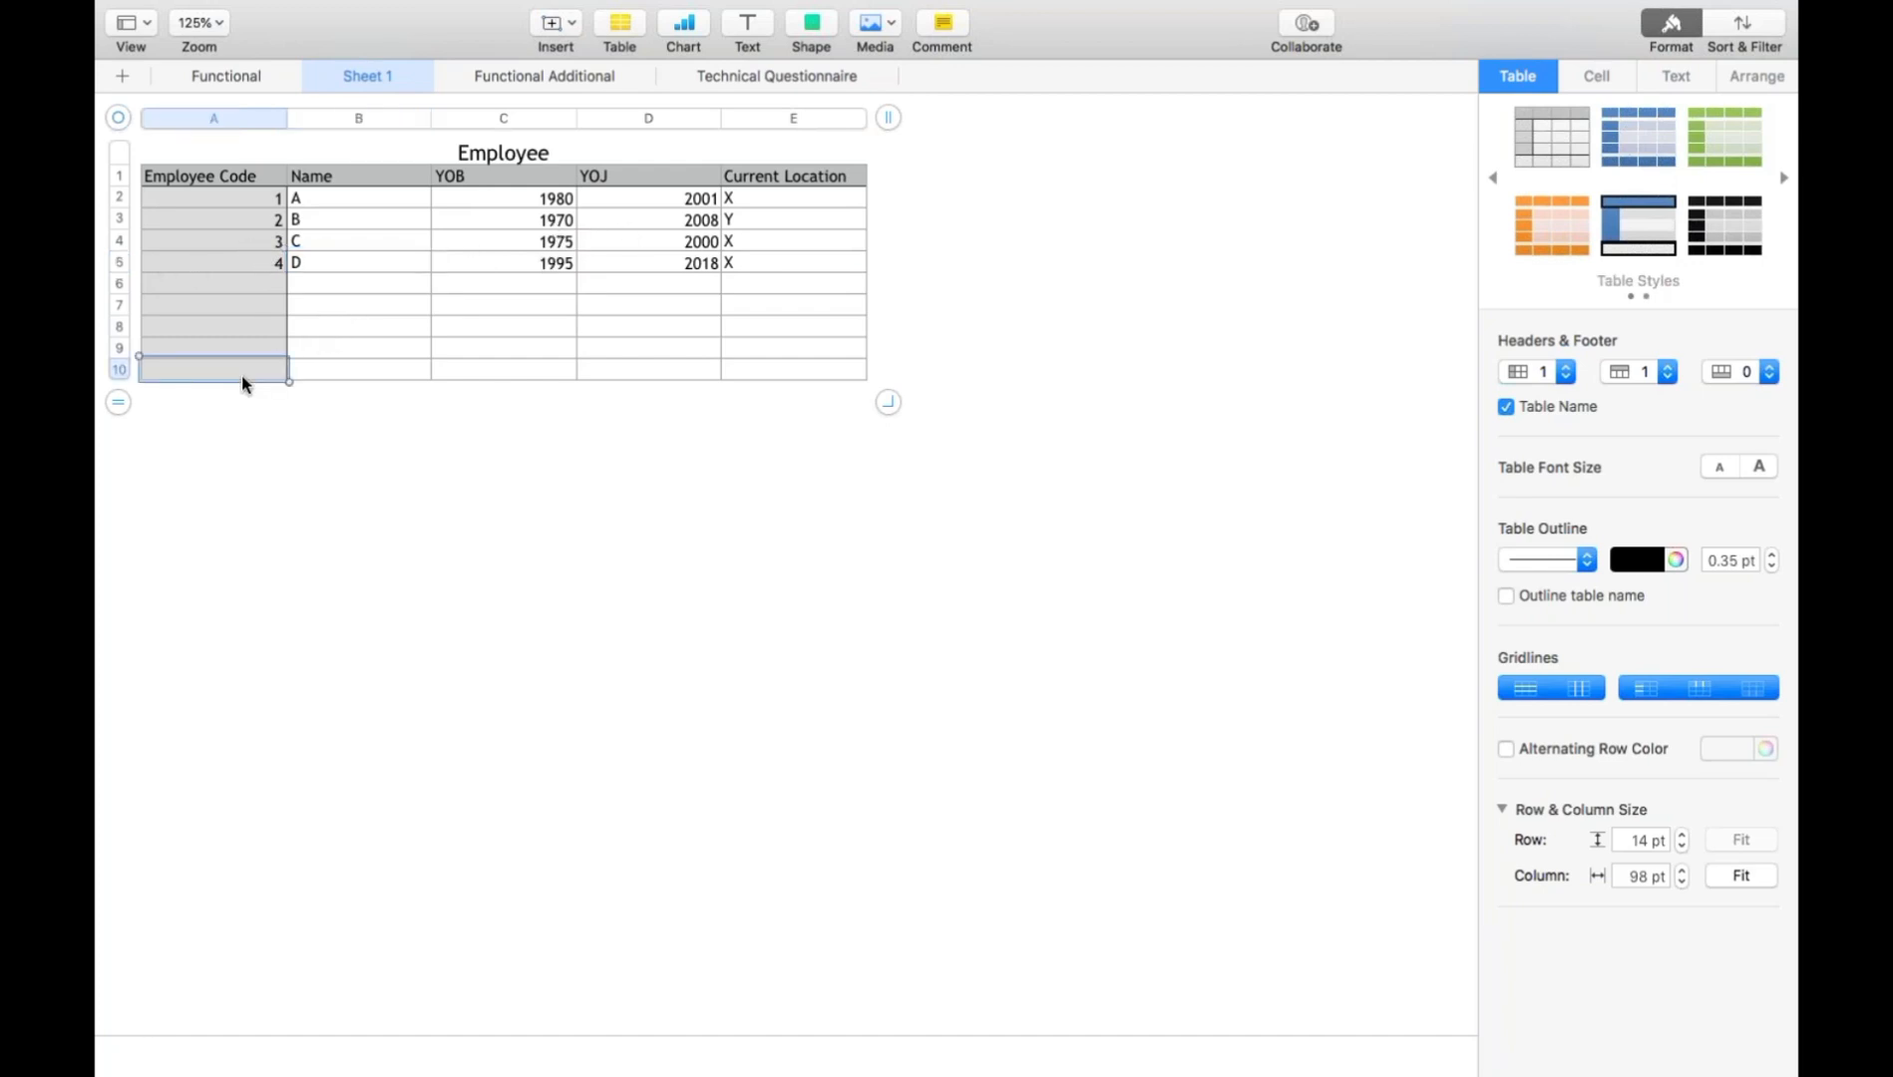
{"action": "type", "text": "Row Based"}
{"action": "key", "text": "Return"}
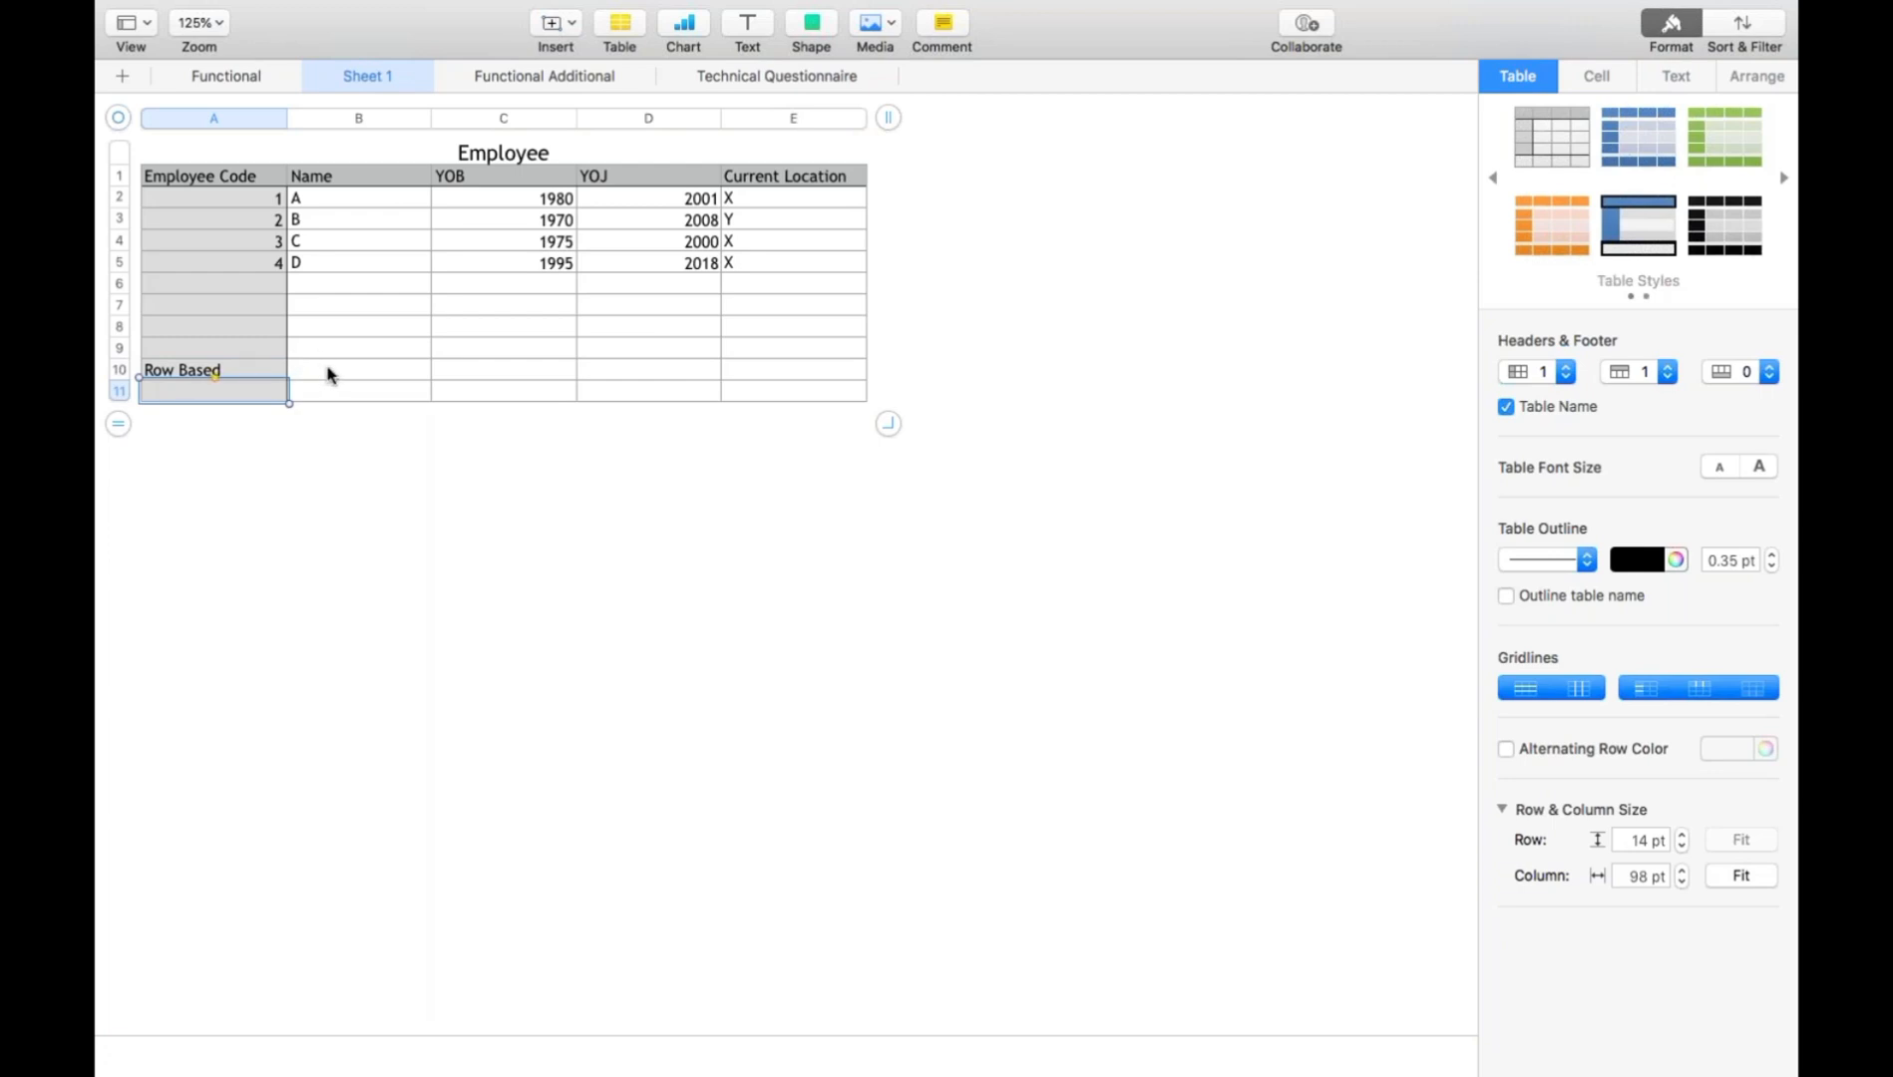
- Write the first employee record as the semicolon-separated text "1;A;1980;2001;X" in cell B10
{"action": "left_click", "coordinate": [305, 374]}
{"action": "left_click_drag", "start_coordinate": [280, 202], "coordinate": [752, 203]}
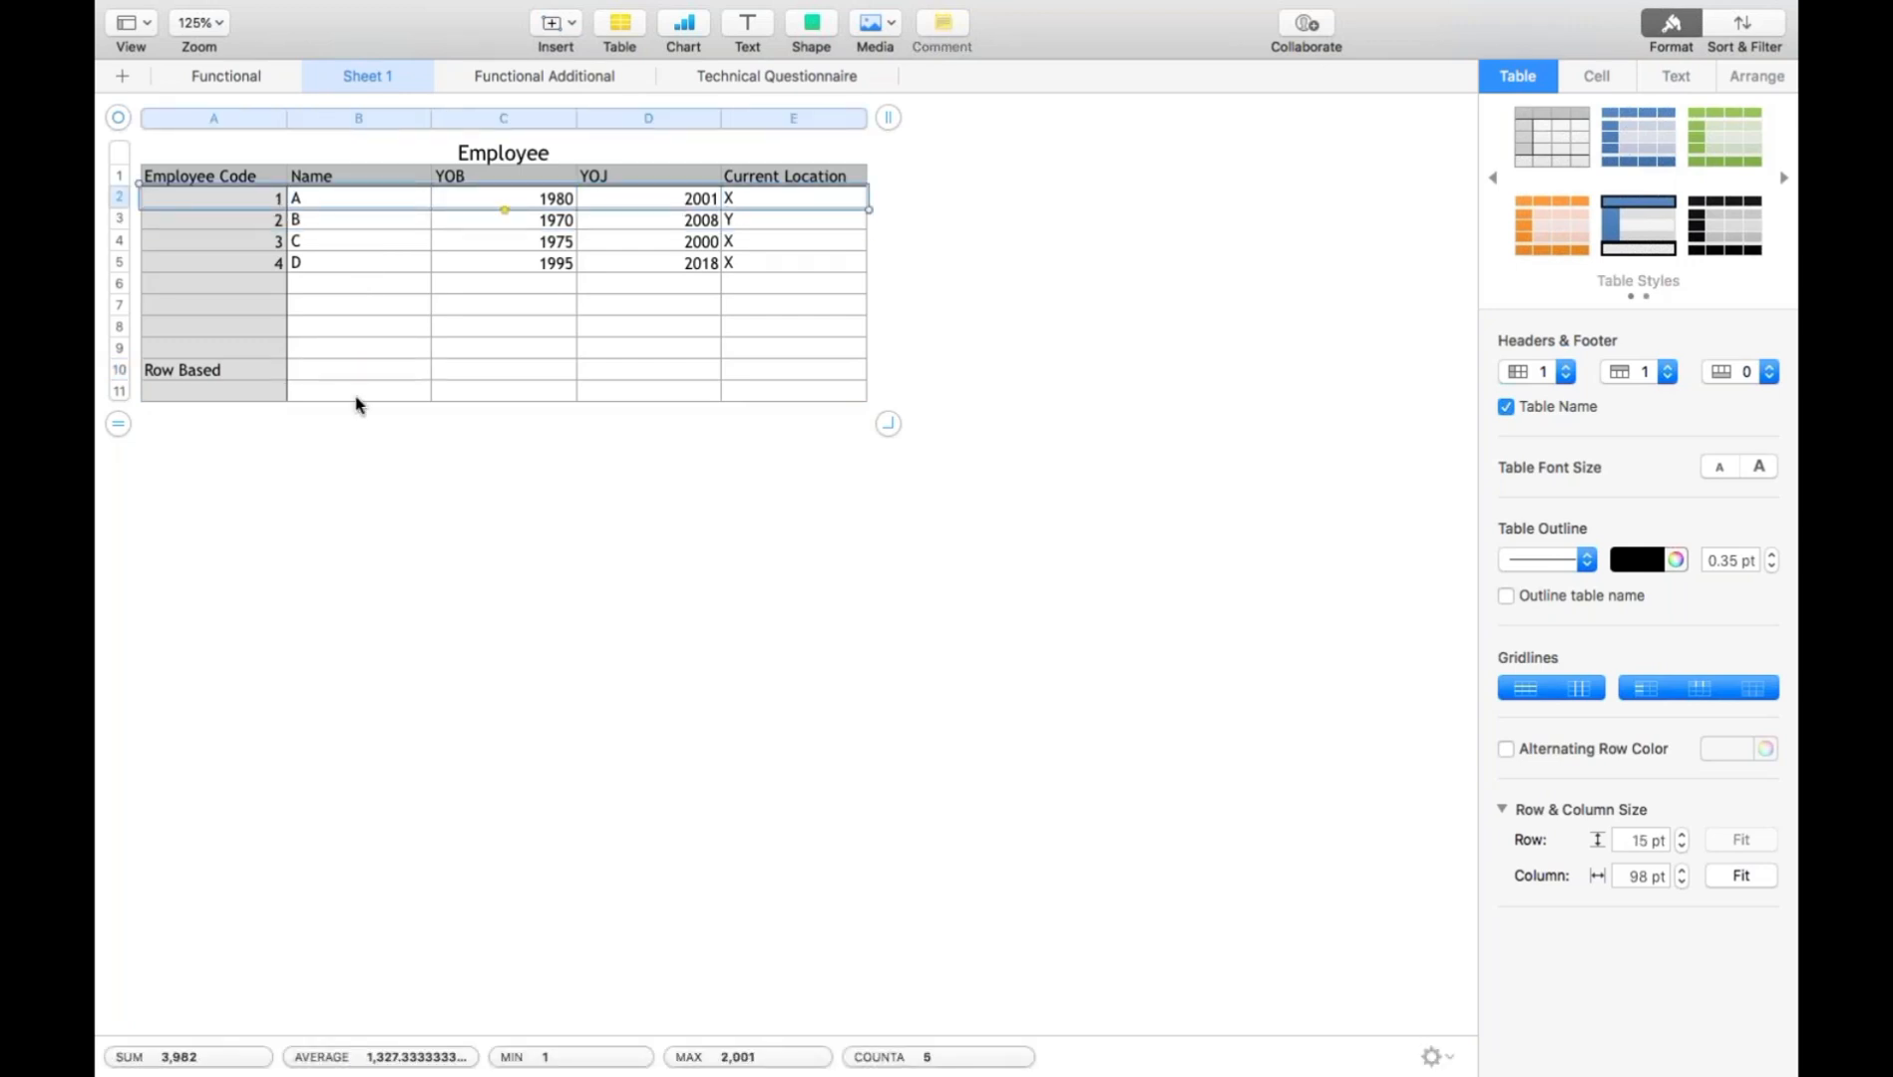
{"action": "left_click", "coordinate": [306, 378]}
{"action": "type", "text": "1"}
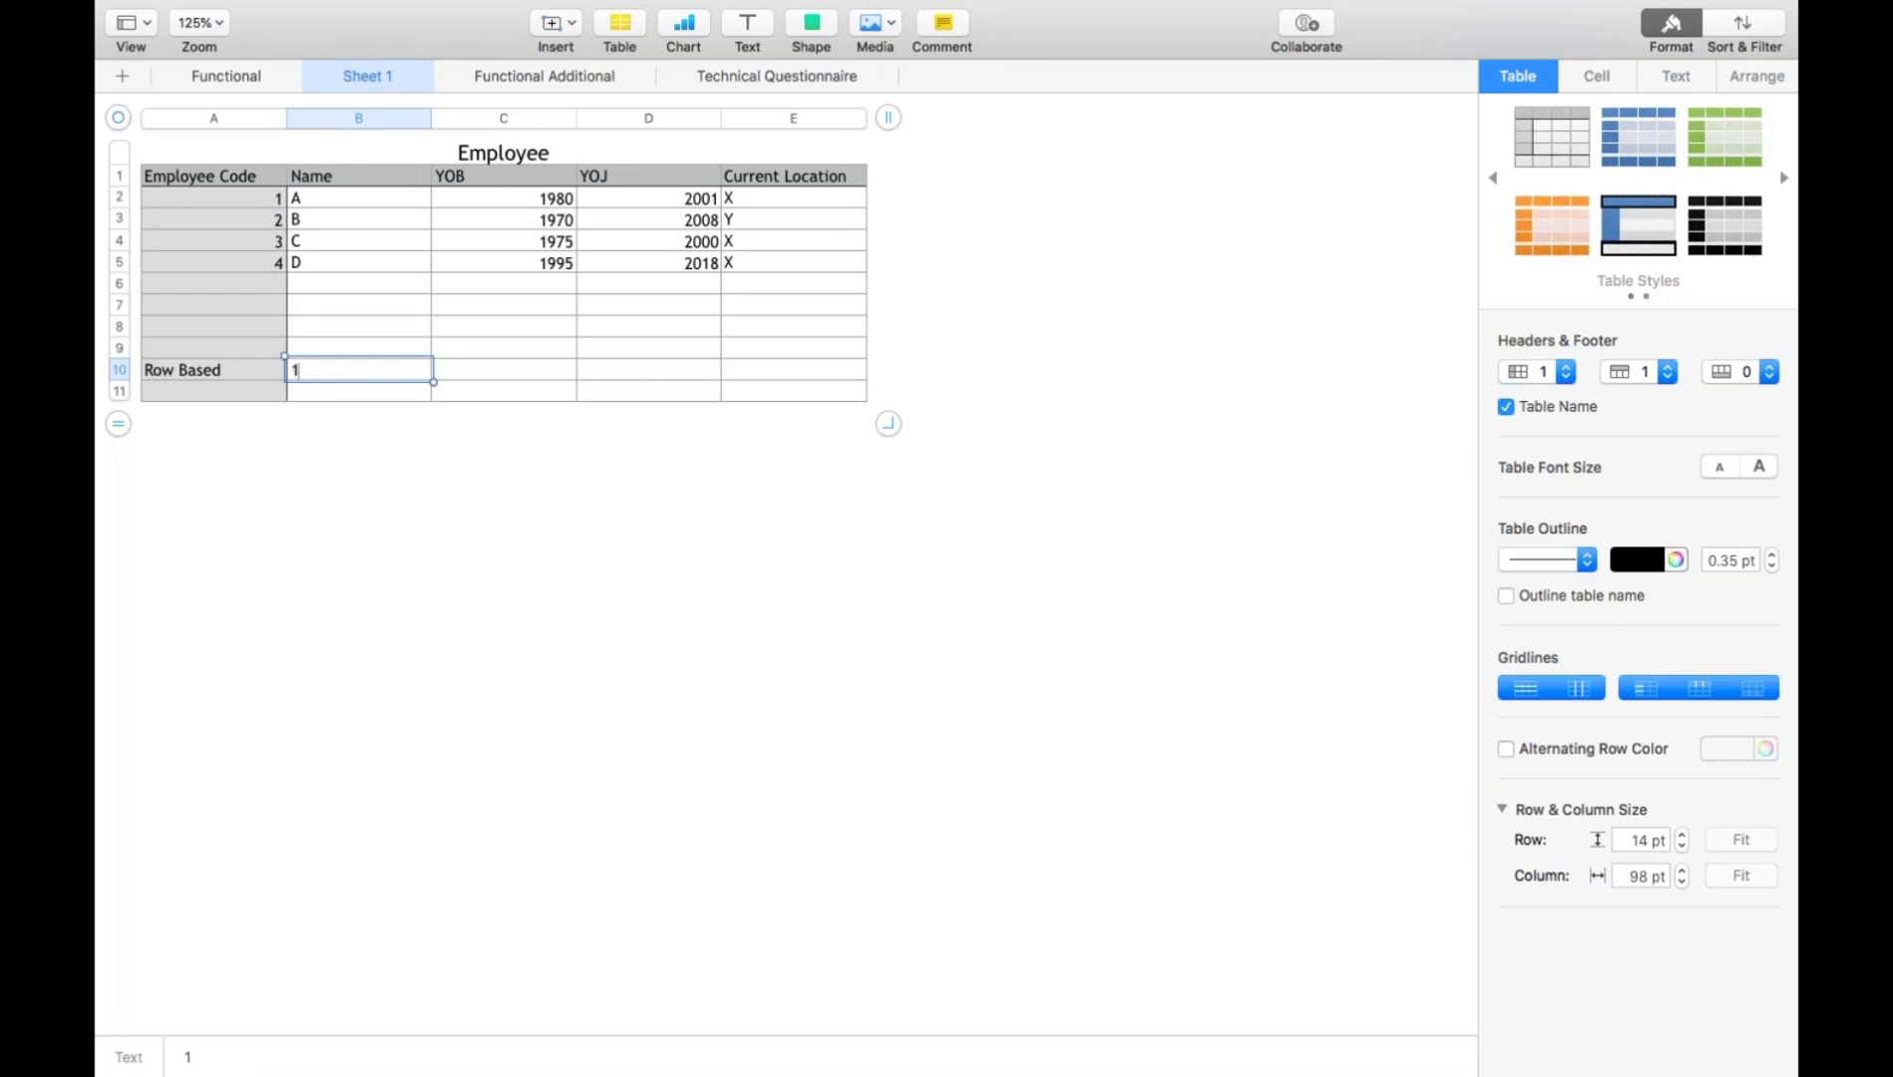
{"action": "type", "text": ";A;1980;2001;"}
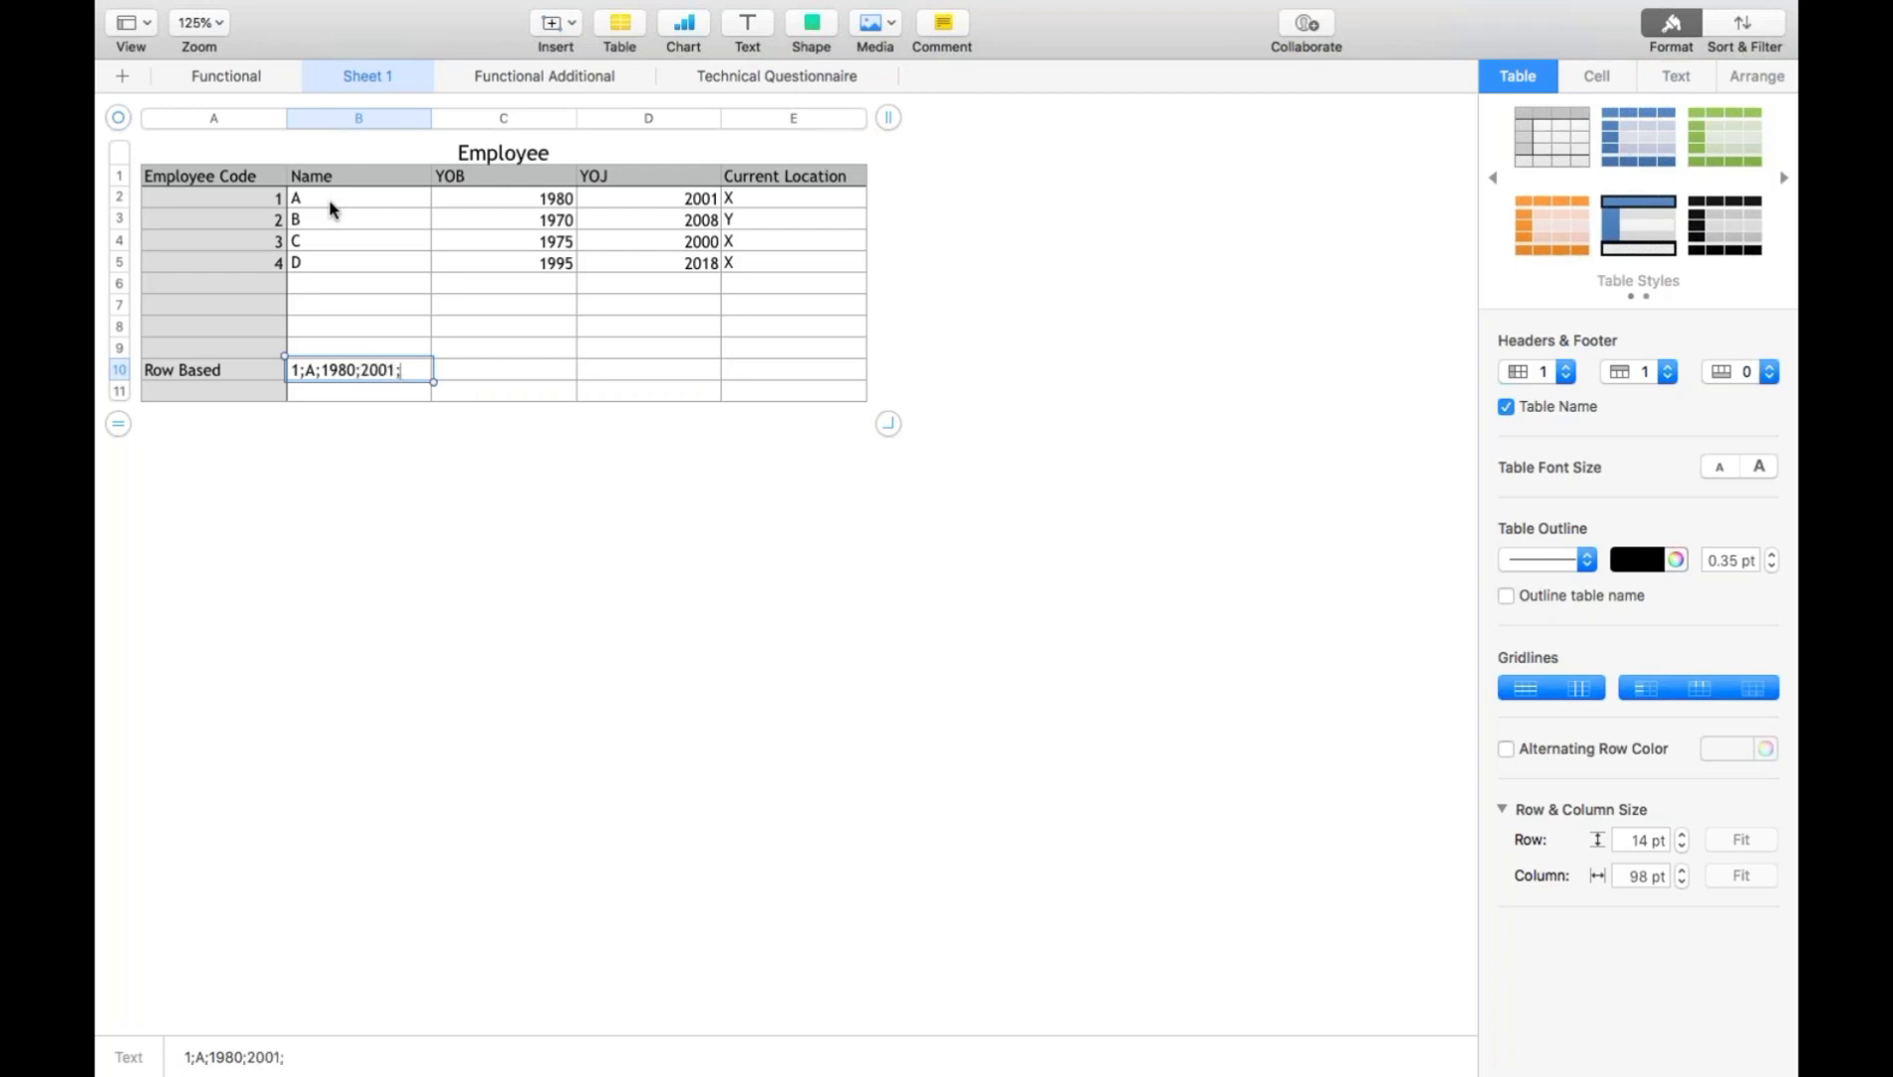
{"action": "type", "text": "X"}
- Write the second employee record as "2;B;1970;2008;Y" in cell B11
{"action": "left_click", "coordinate": [339, 396]}
{"action": "type", "text": "2"}
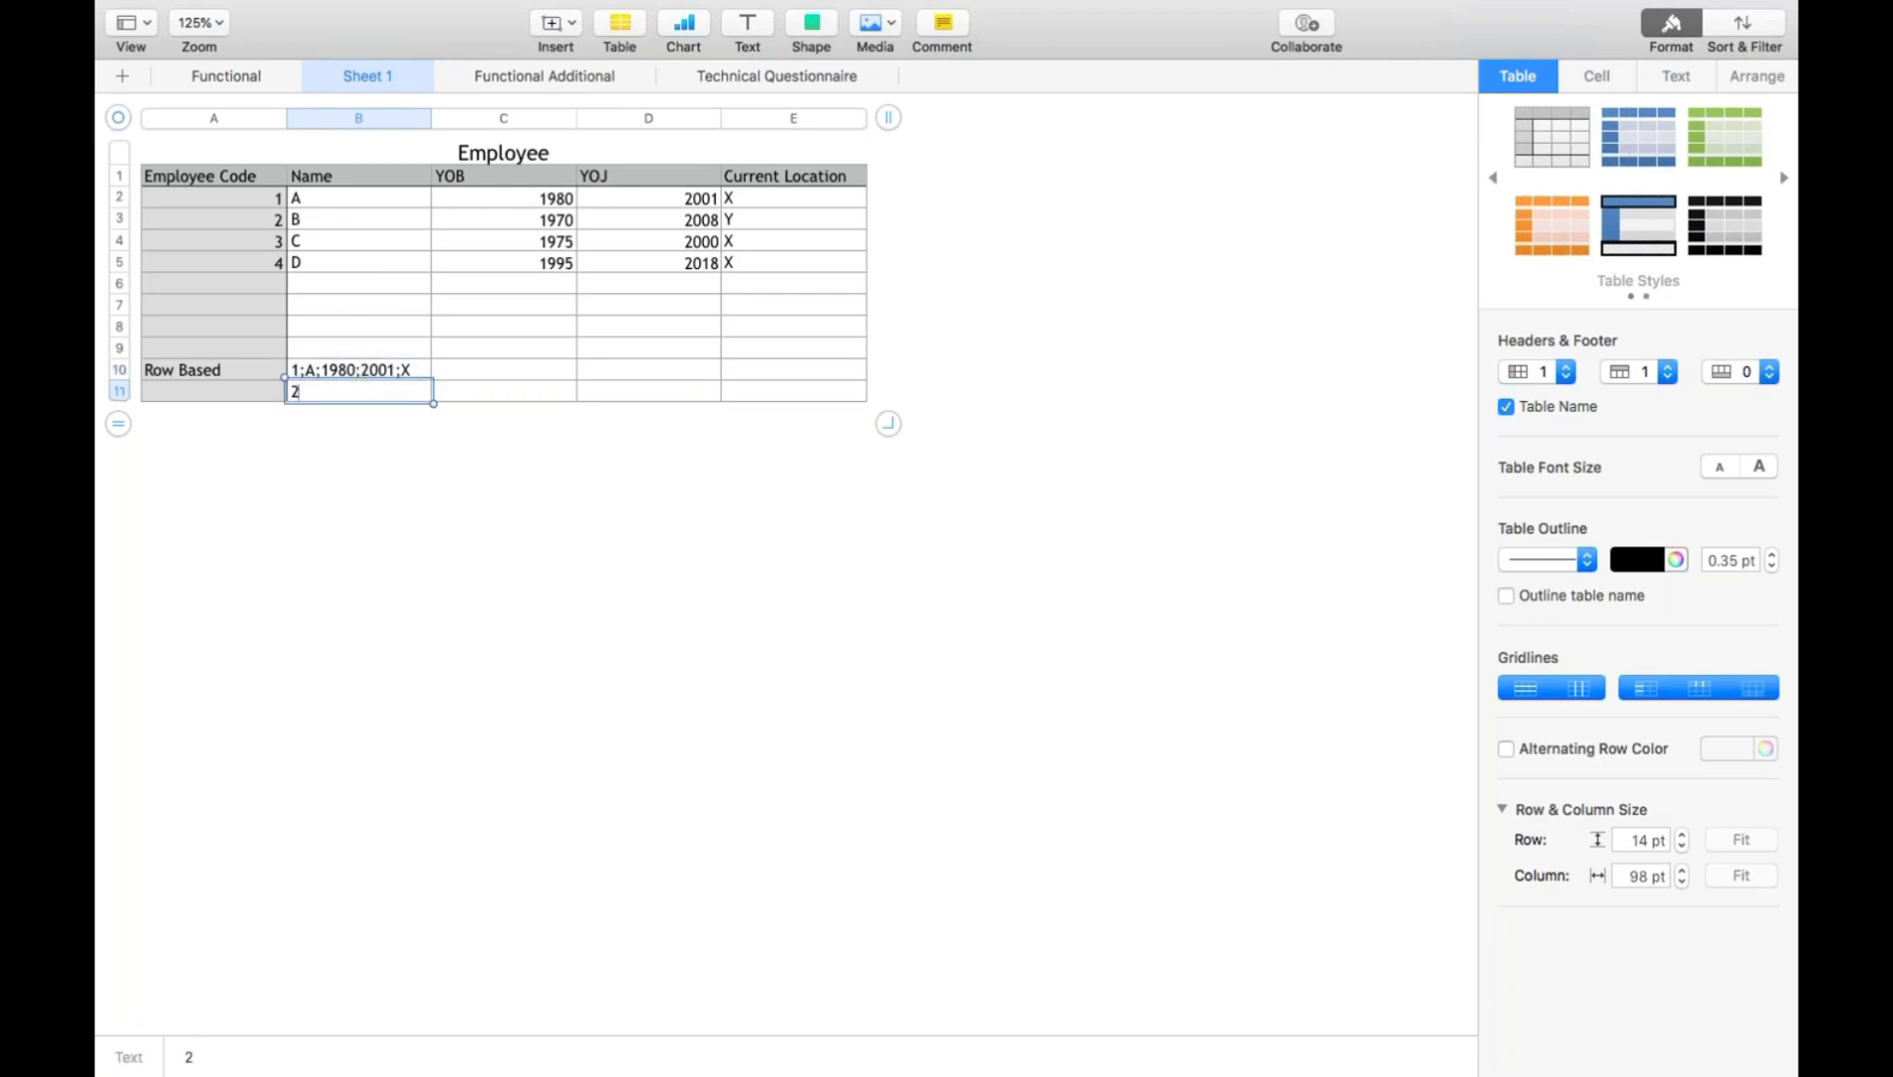
{"action": "type", "text": ";B;1970;2008"}
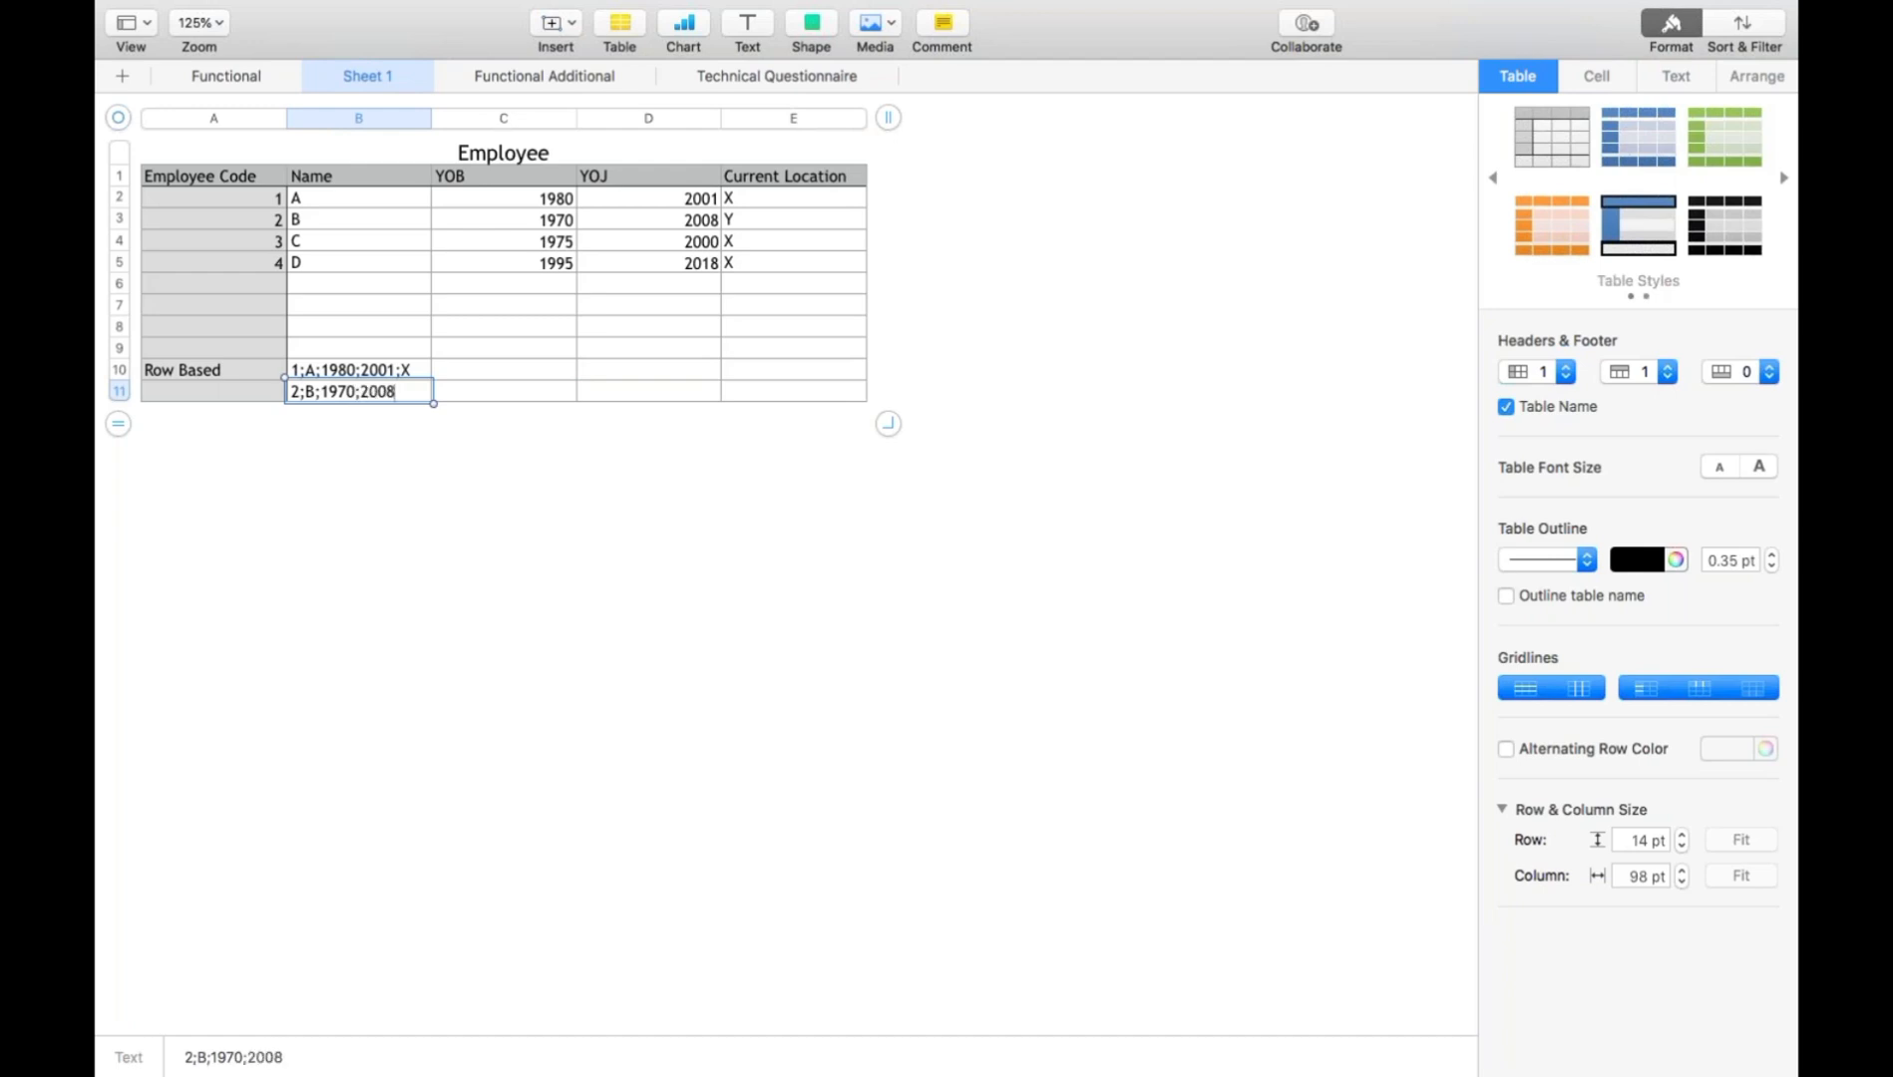
{"action": "type", "text": ";Y"}
{"action": "key", "text": "Return"}
- Write the third employee record as "3;C;1975;2000;X" in cell B12
{"action": "type", "text": "3"}
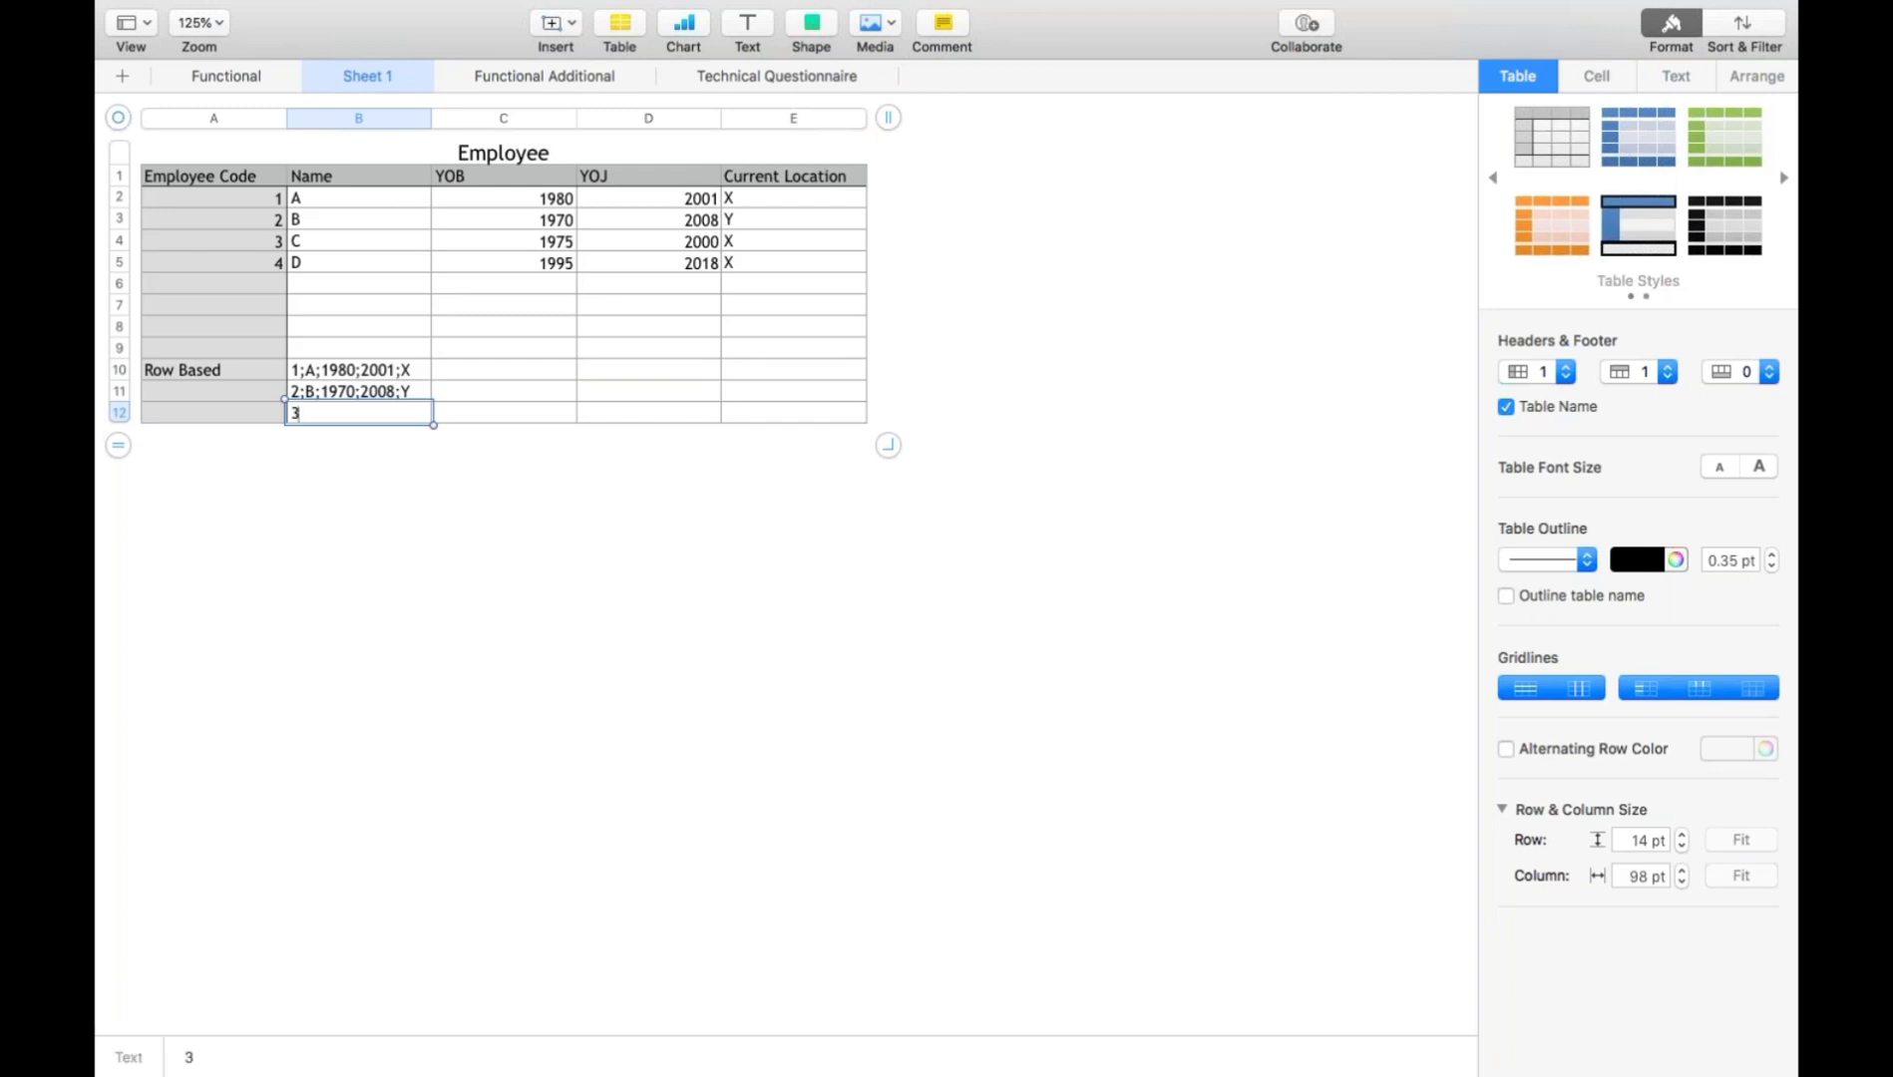
{"action": "type", "text": ";C;1975;20"}
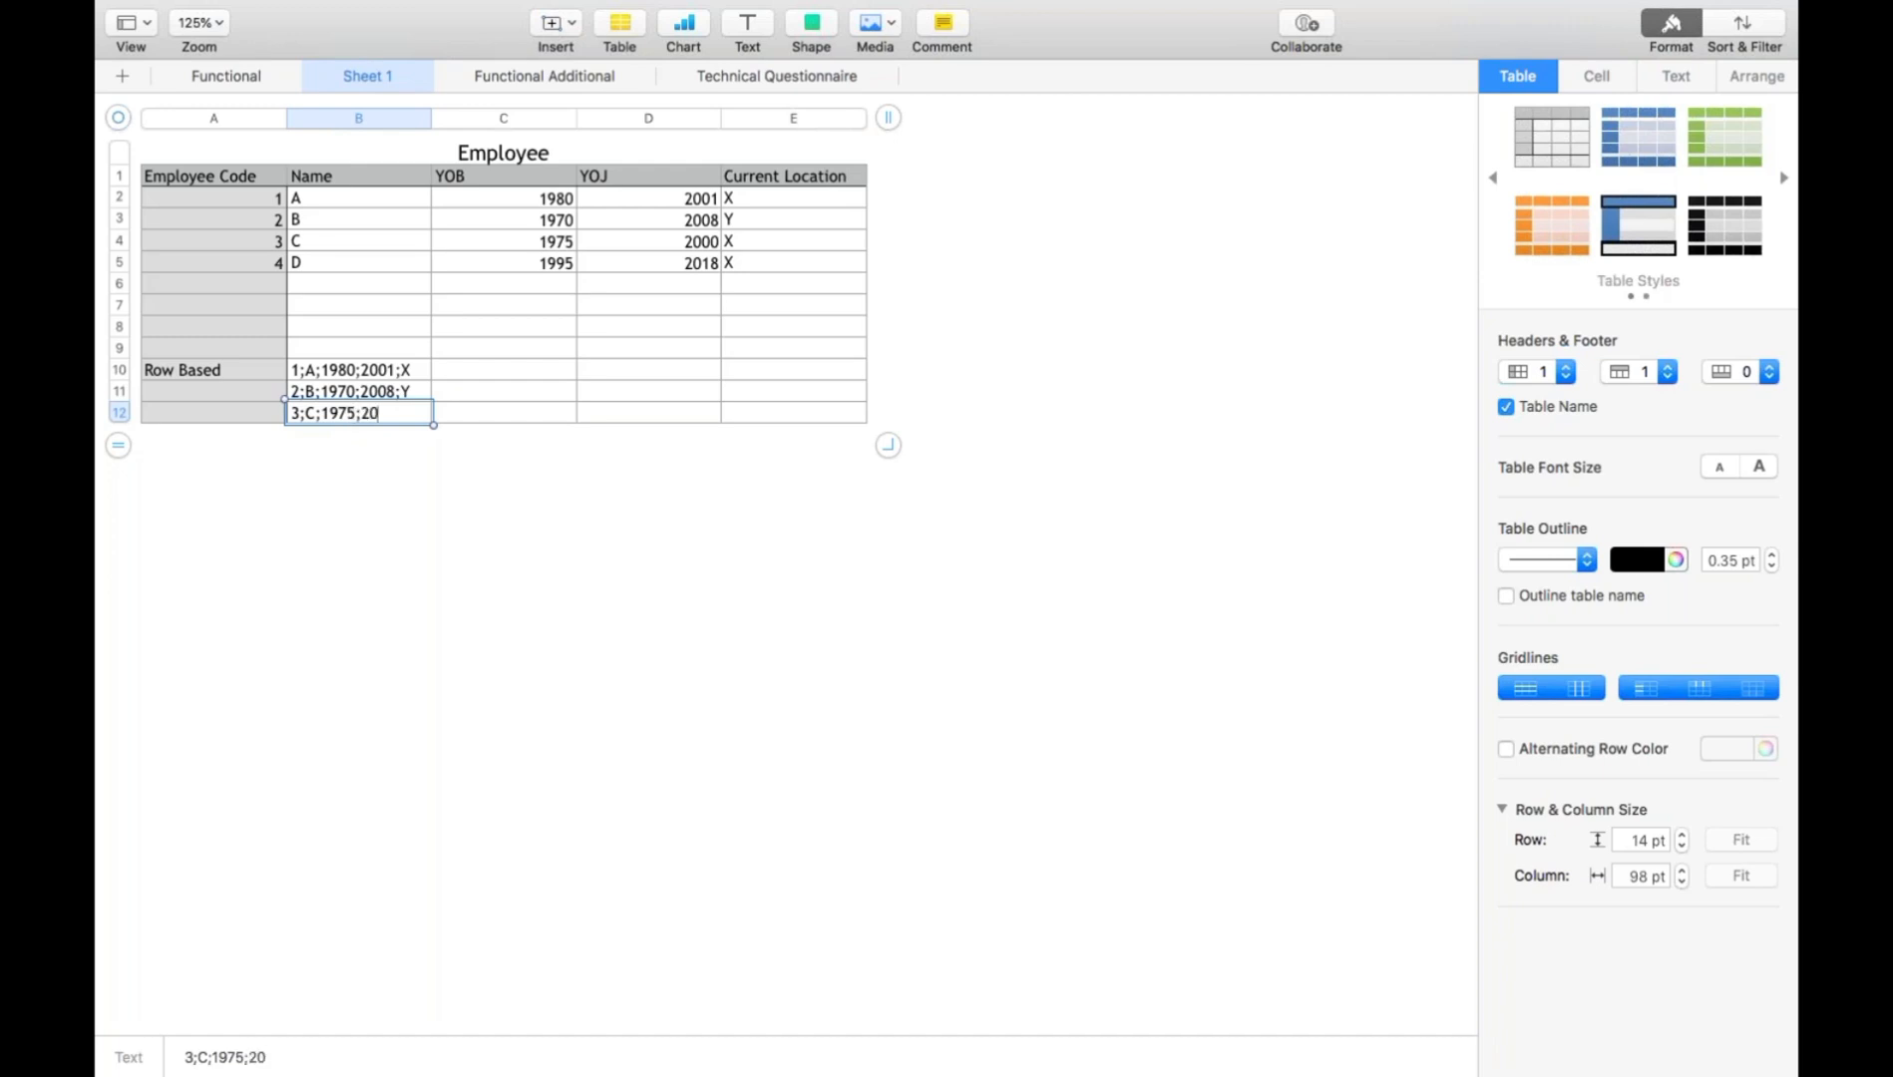
{"action": "type", "text": "00;X"}
{"action": "key", "text": "Return"}
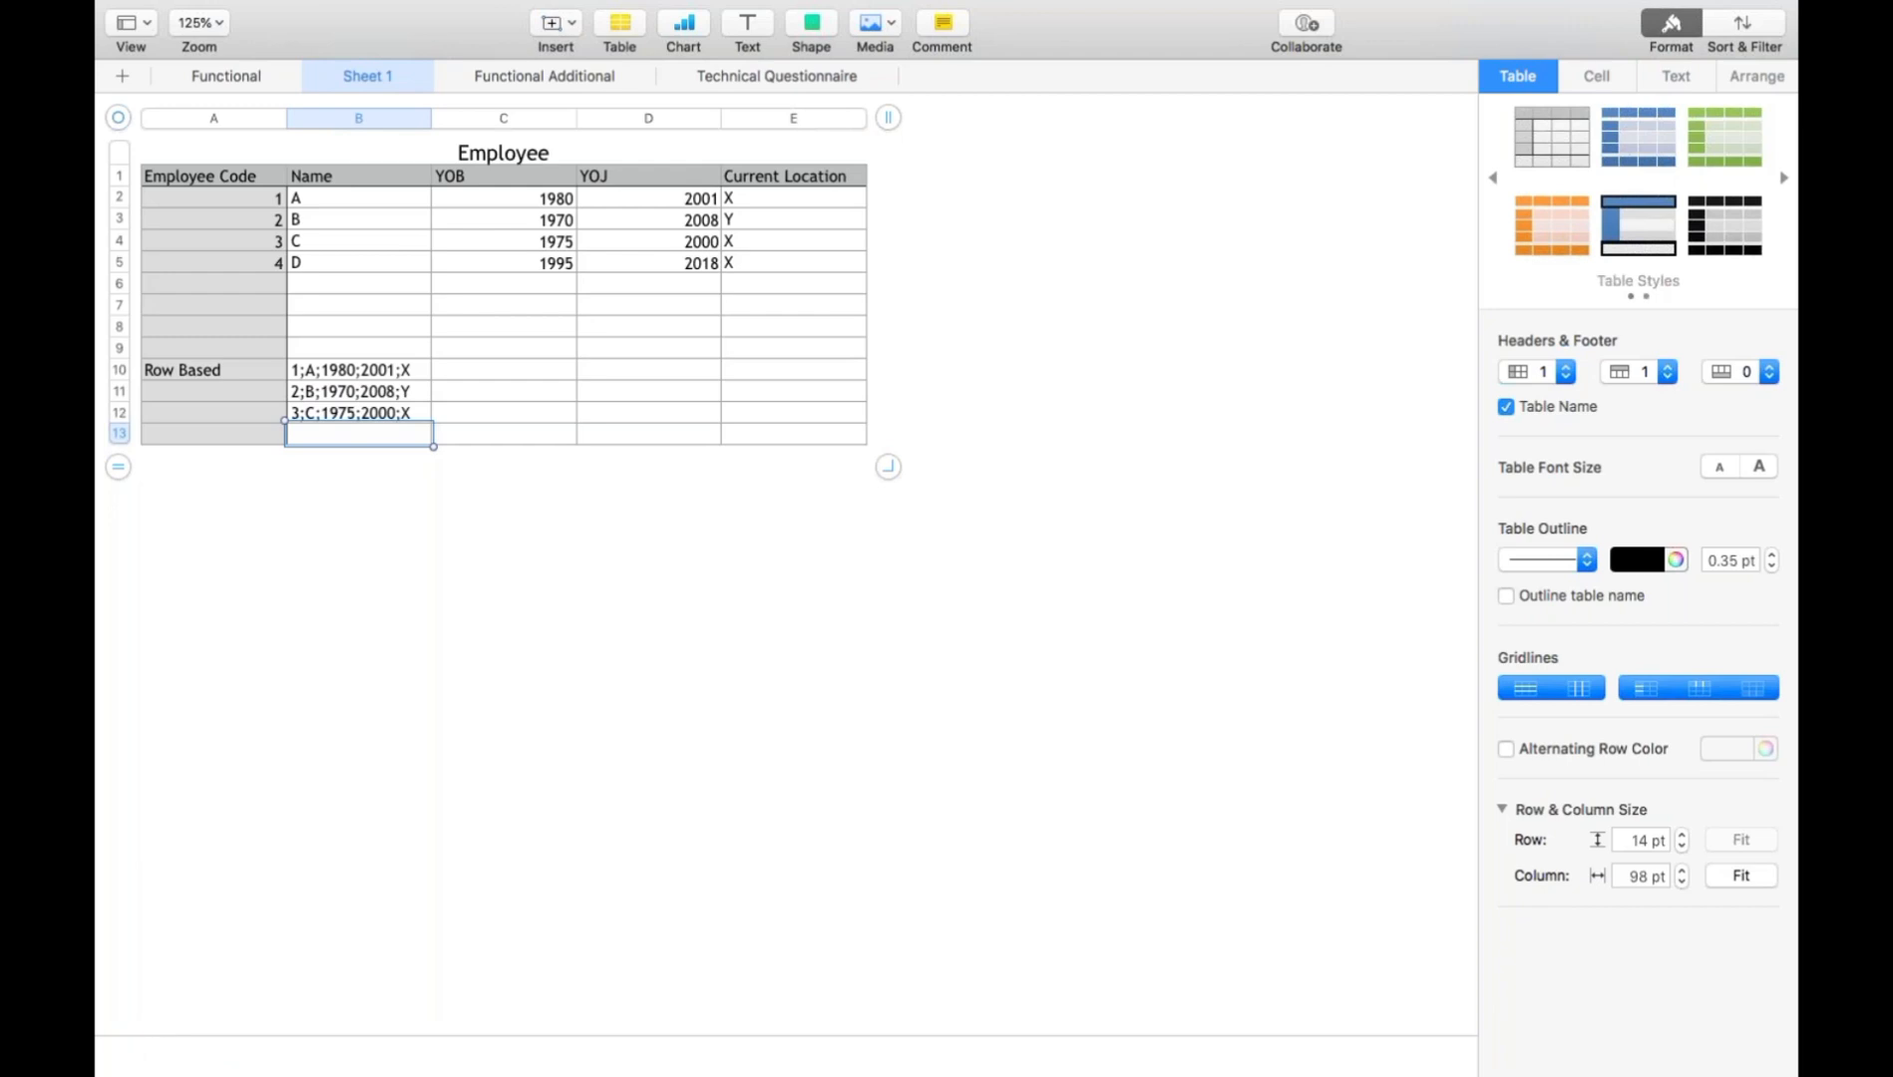
- Write the fourth employee record as "4;D;1995;2018;X" in cell B13
{"action": "type", "text": "4;D;199"}
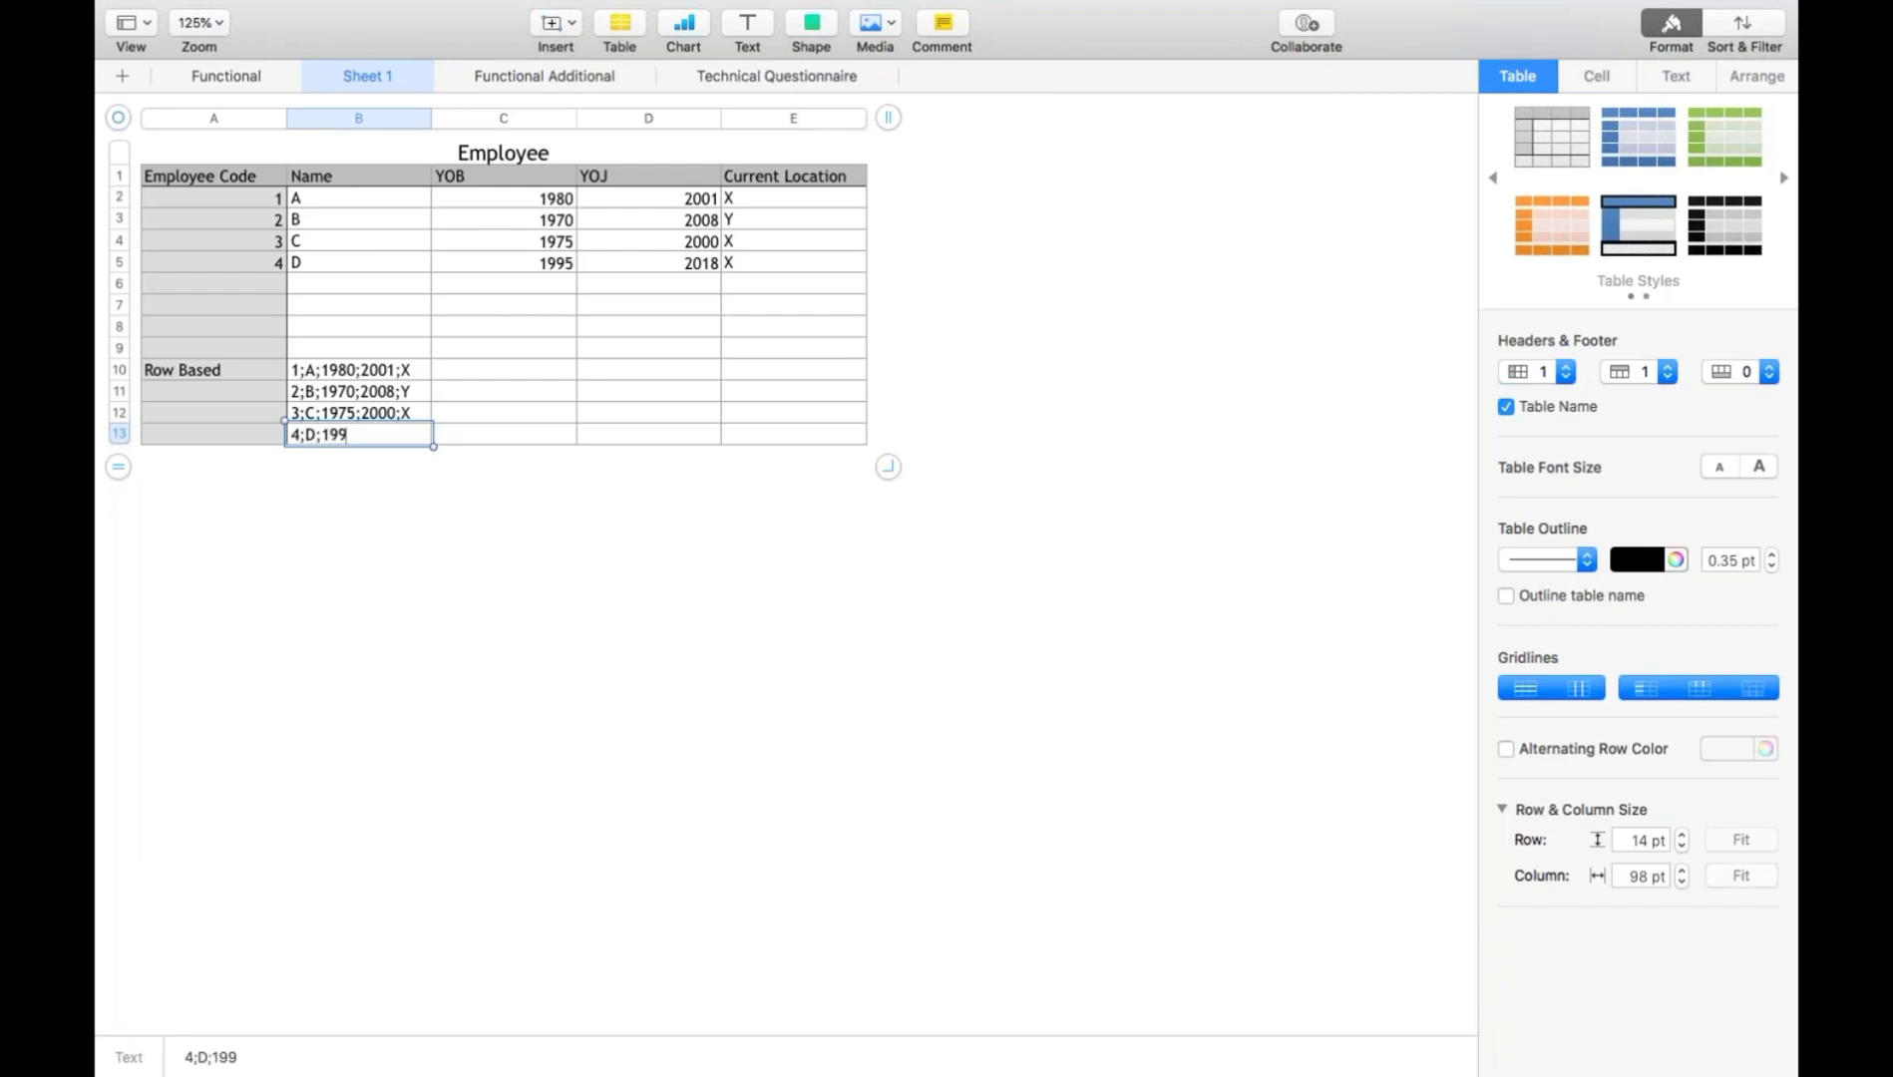
{"action": "type", "text": "5;2018;X"}
{"action": "key", "text": "Return"}
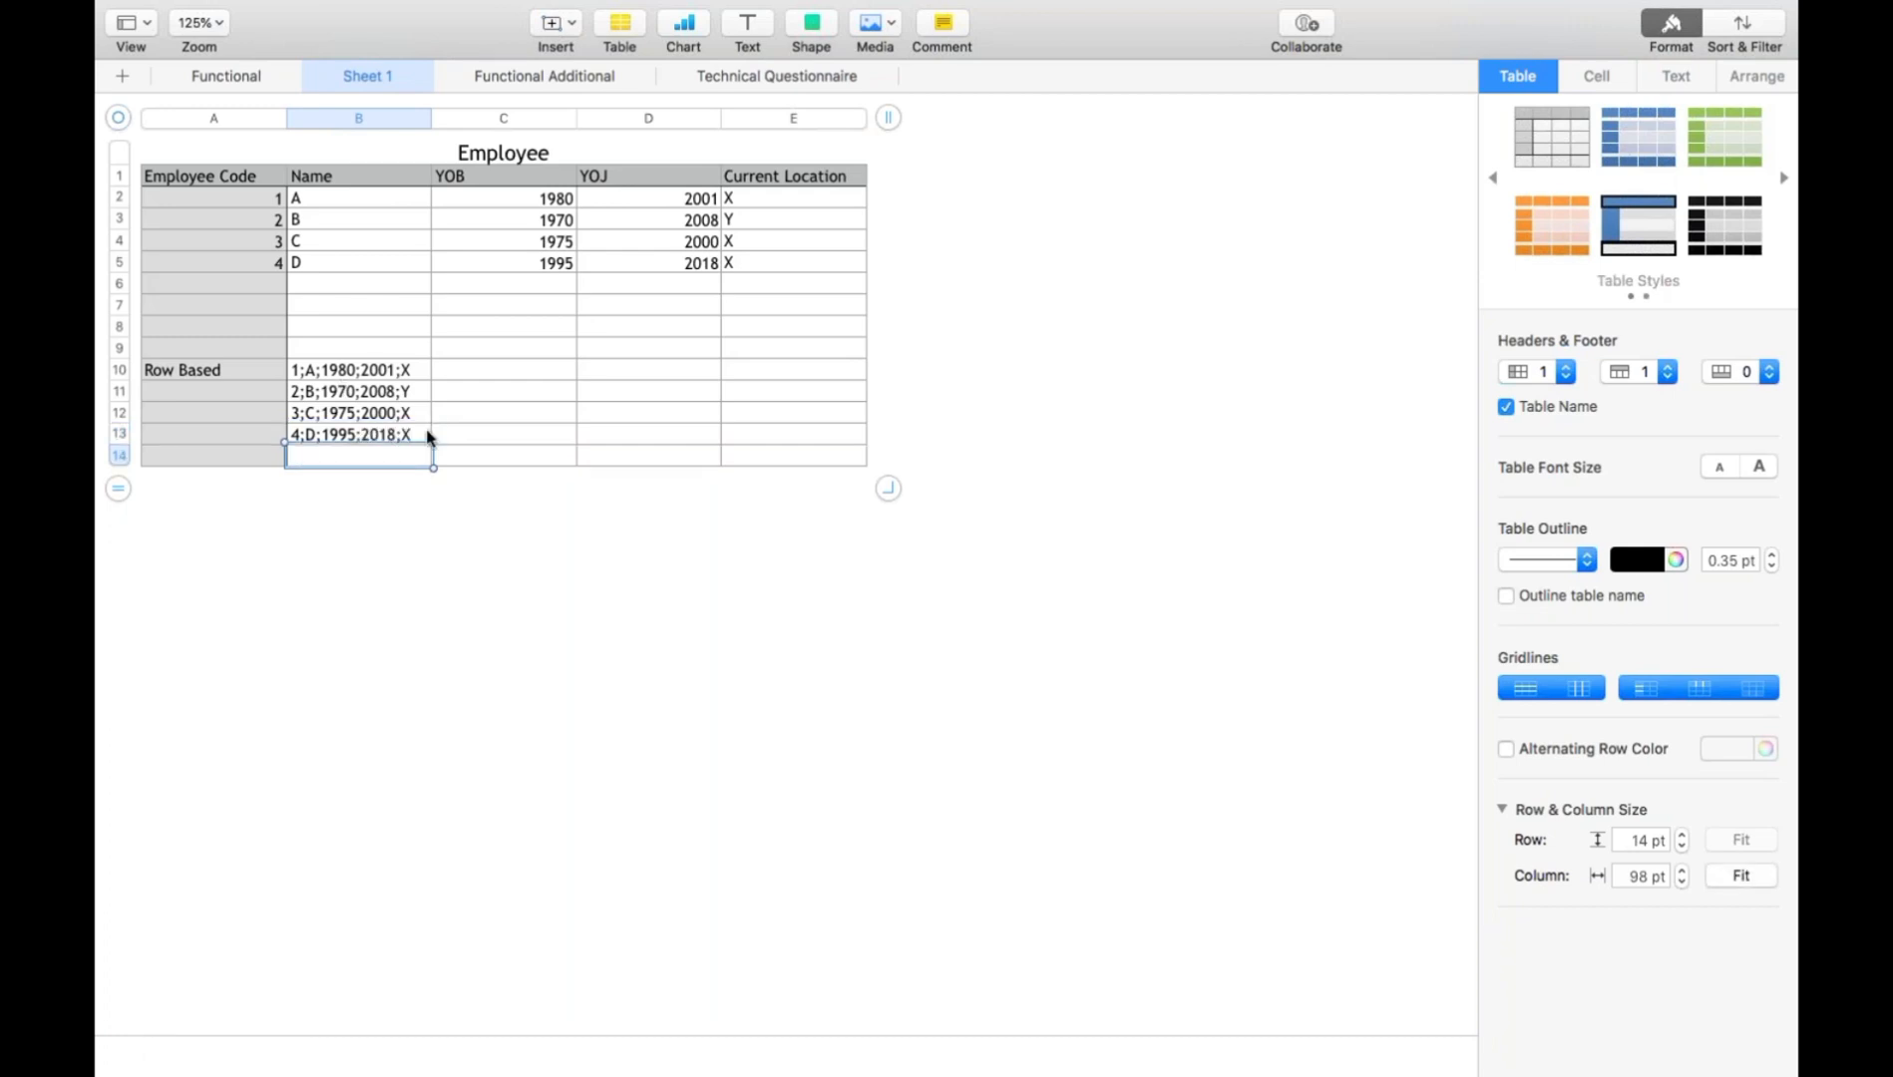
{"action": "left_click", "coordinate": [310, 372]}
{"action": "left_click", "coordinate": [303, 438]}
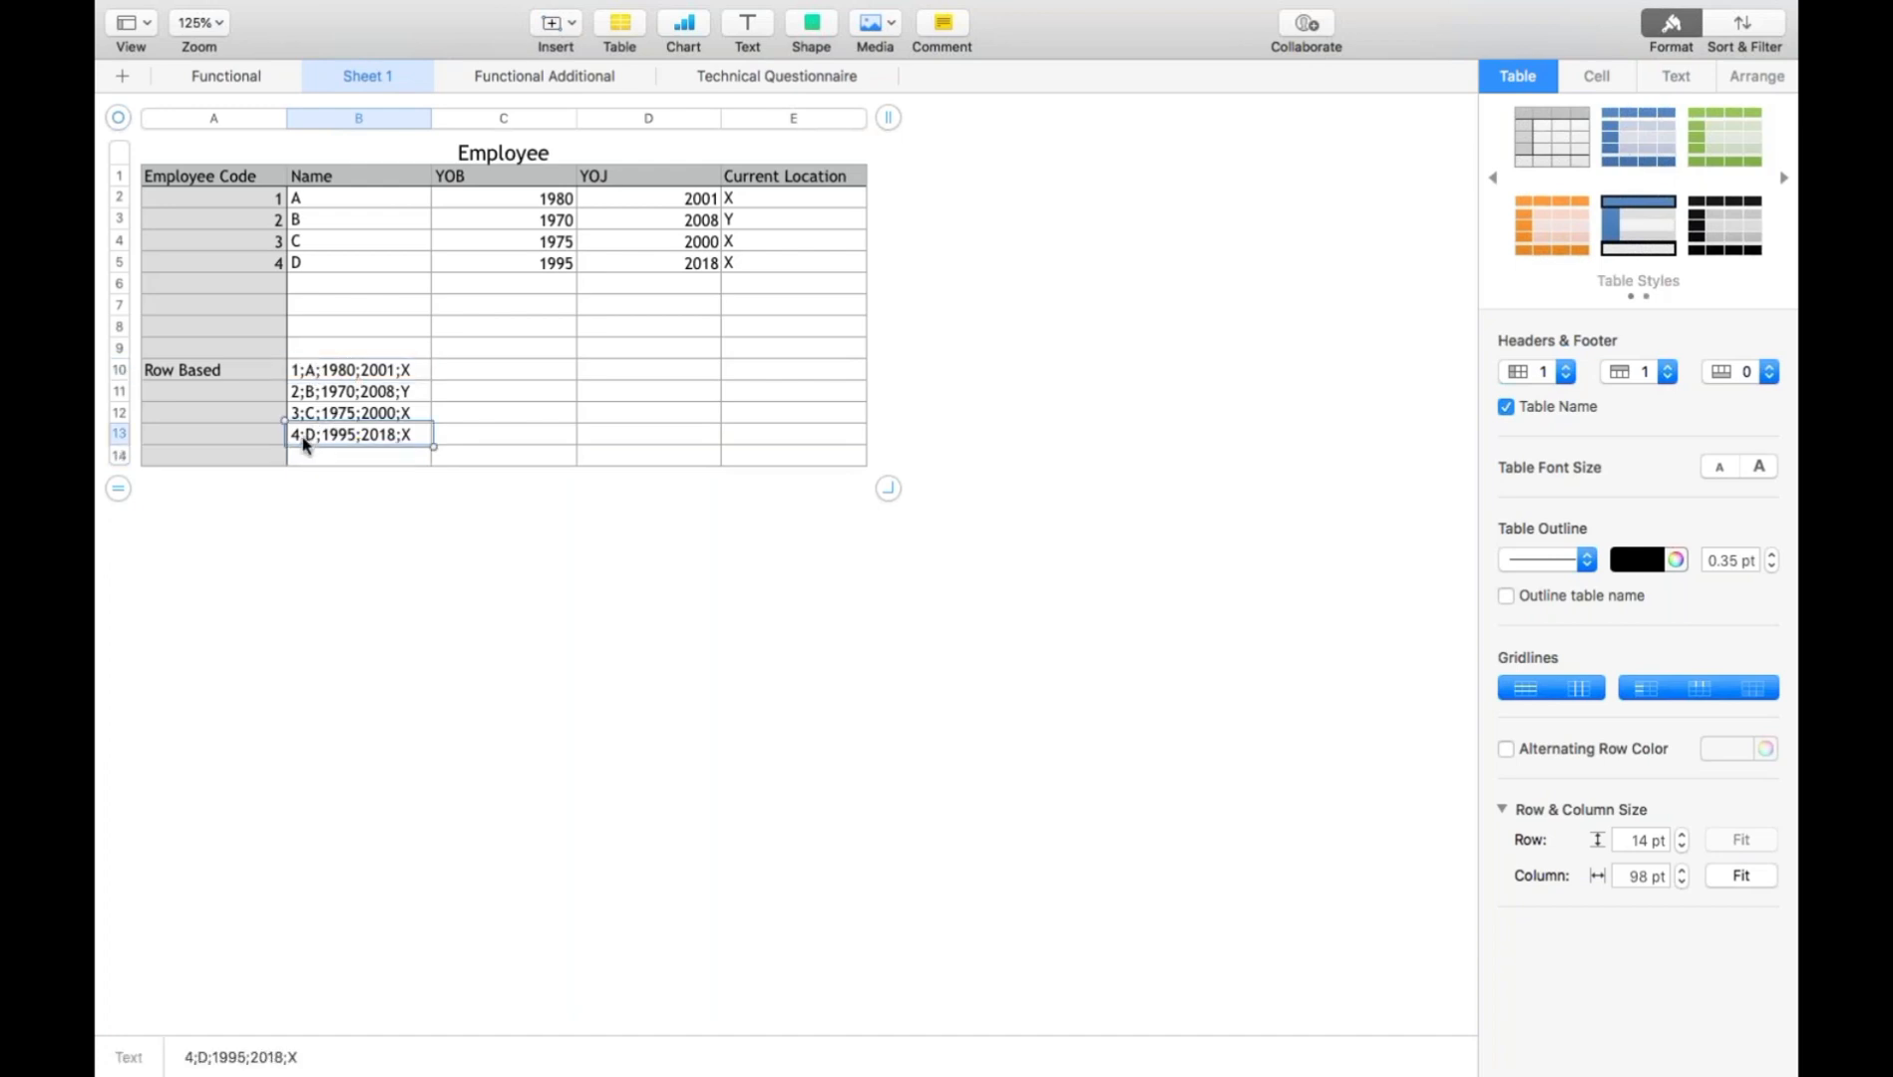
- Extend the Employee table below the row-based records and enter the label "Column based" in cell A16
{"action": "left_click", "coordinate": [317, 459]}
{"action": "key", "text": "Return"}
{"action": "key", "text": "Return"}
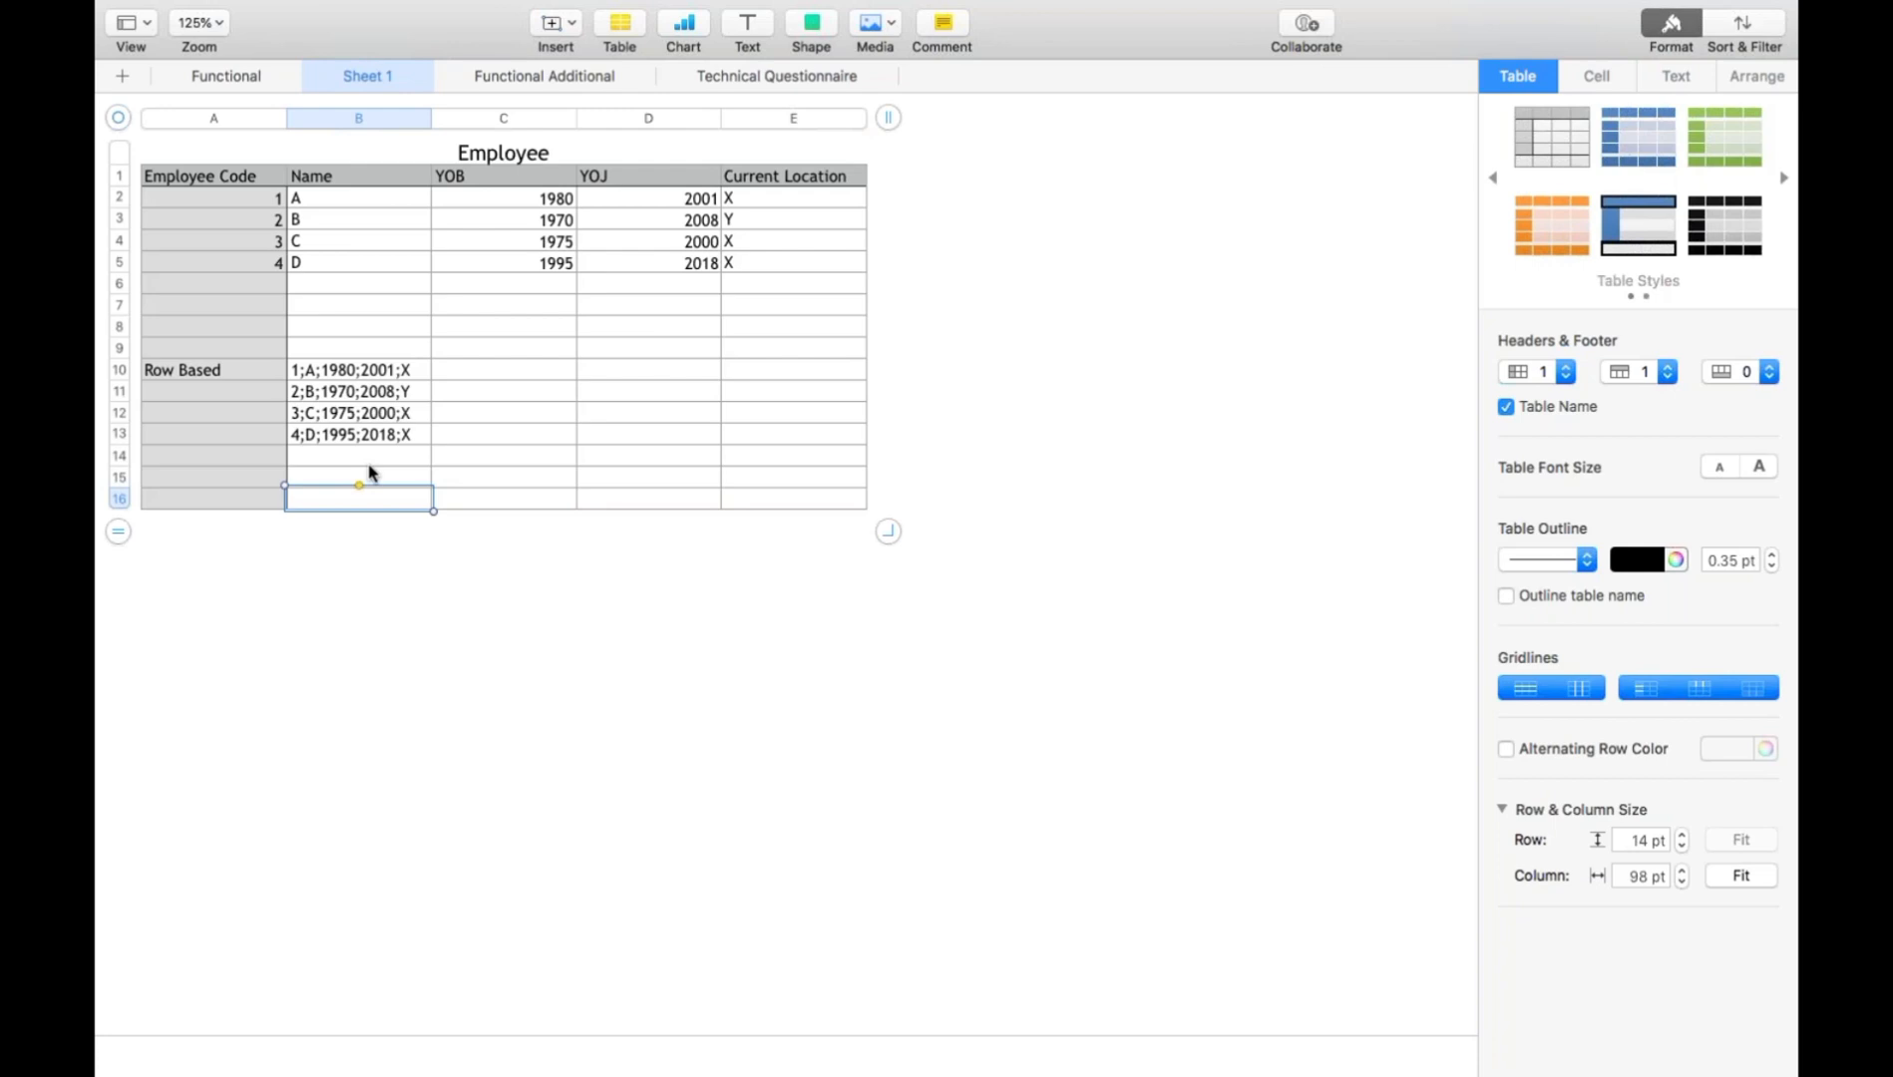
{"action": "left_click", "coordinate": [205, 503]}
{"action": "type", "text": "Colu"}
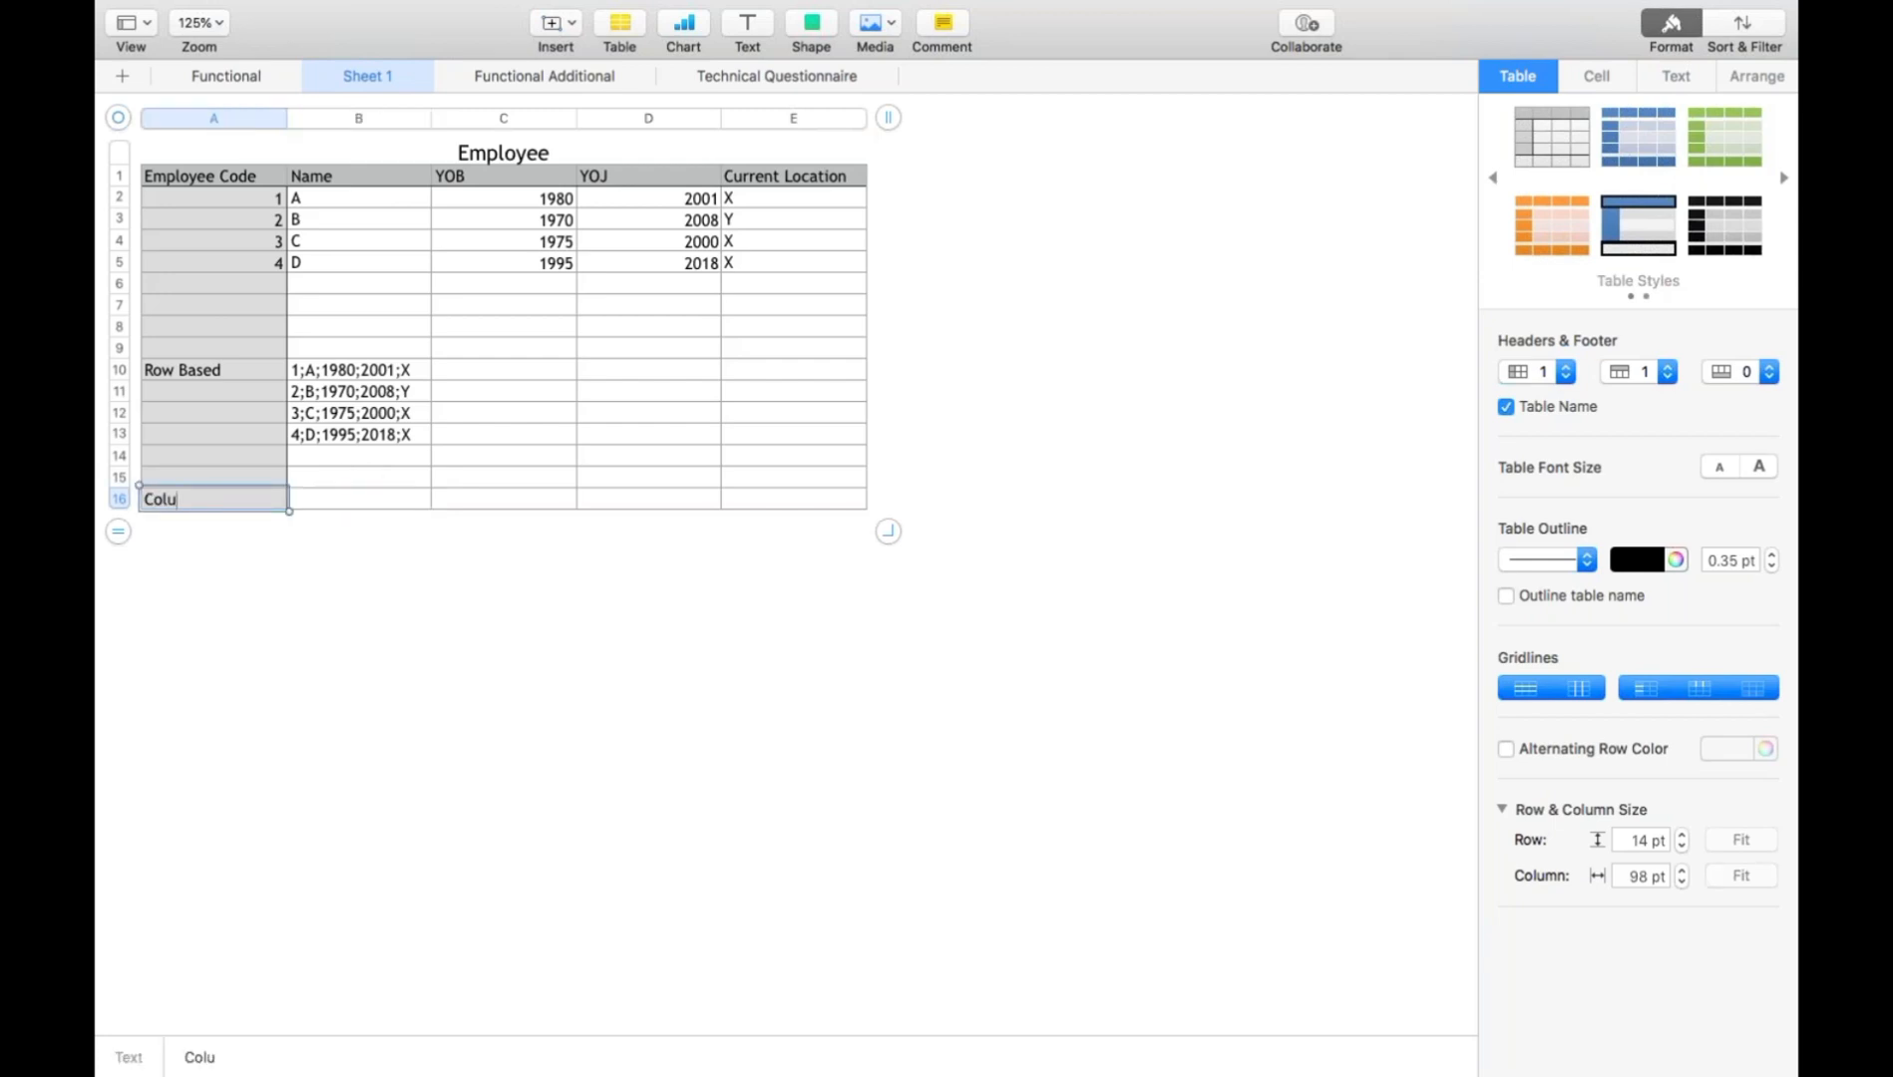
{"action": "type", "text": "mn based"}
{"action": "key", "text": "Return"}
- Write the four employee codes as the semicolon-separated text "1;2;3;4" in cell B16
{"action": "left_click", "coordinate": [242, 195]}
{"action": "left_click_drag", "start_coordinate": [241, 245], "coordinate": [242, 267]}
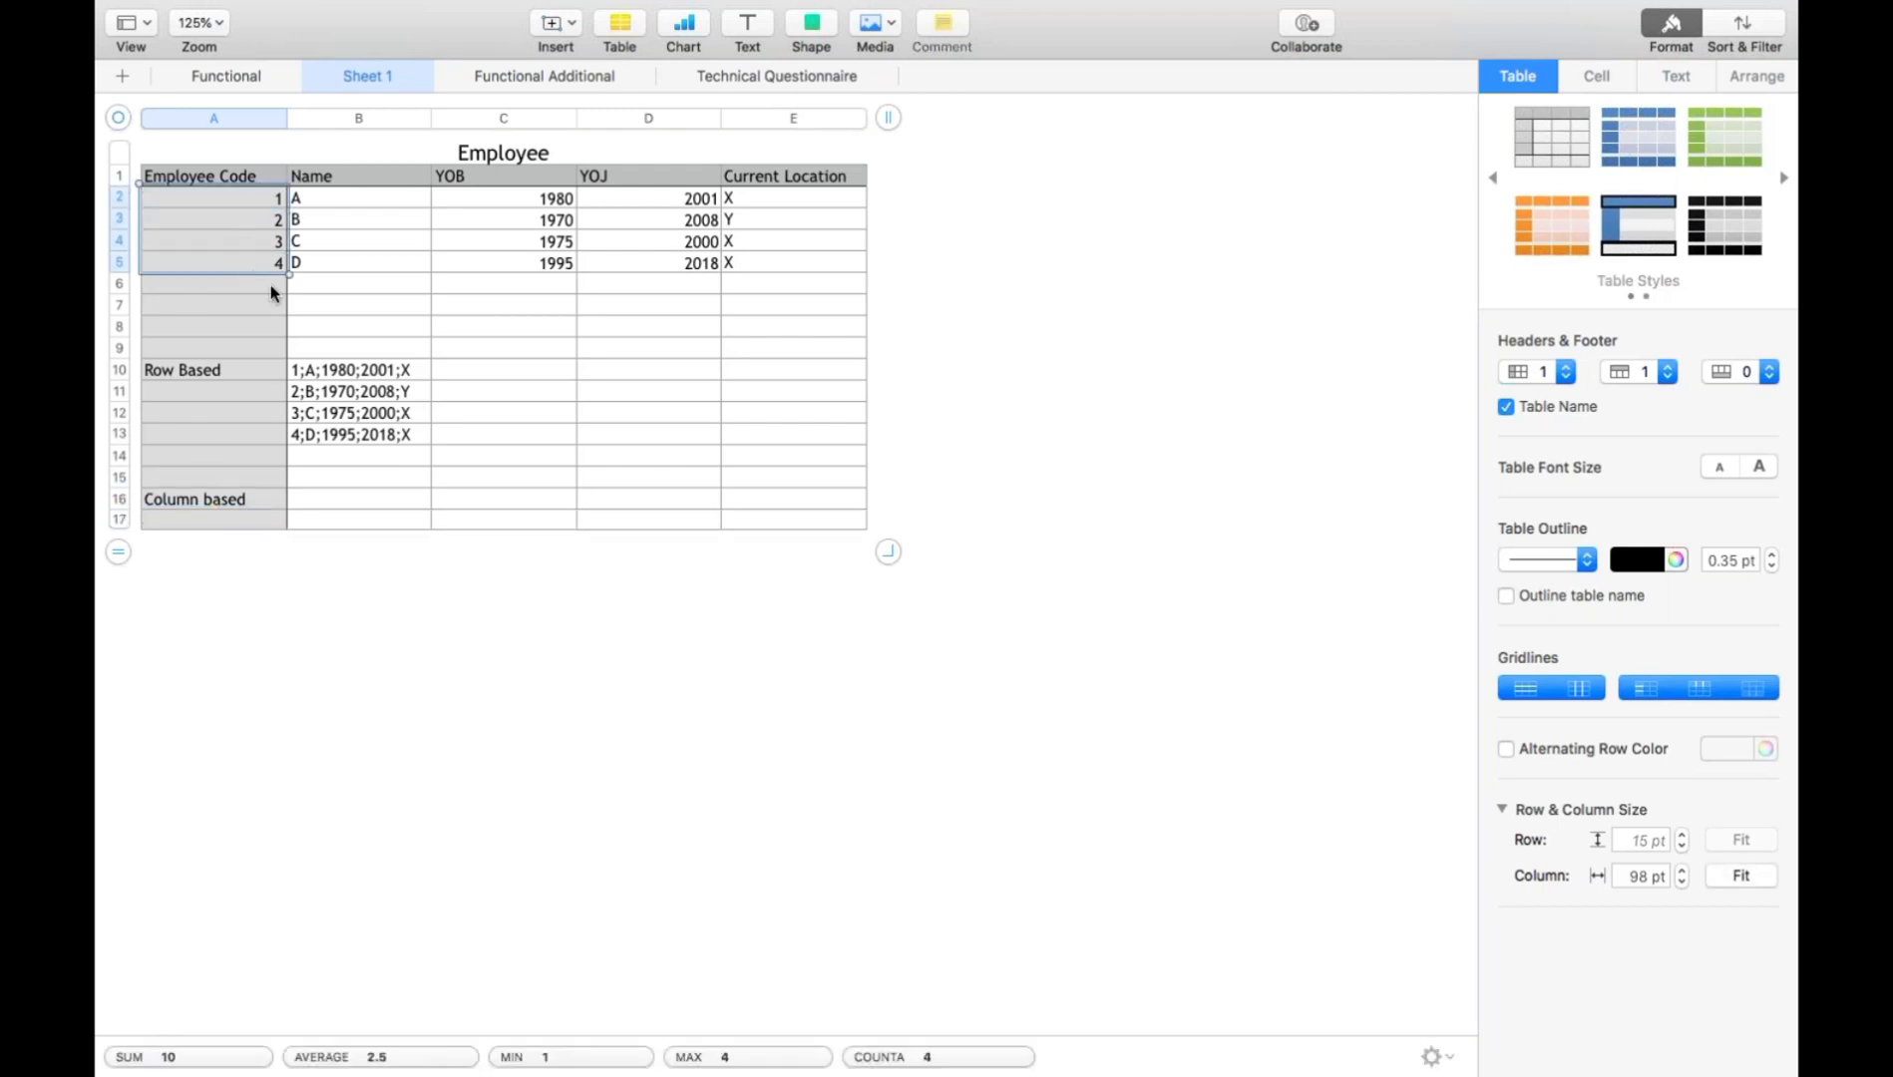
{"action": "left_click", "coordinate": [316, 501]}
{"action": "type", "text": "1;2;3;4"}
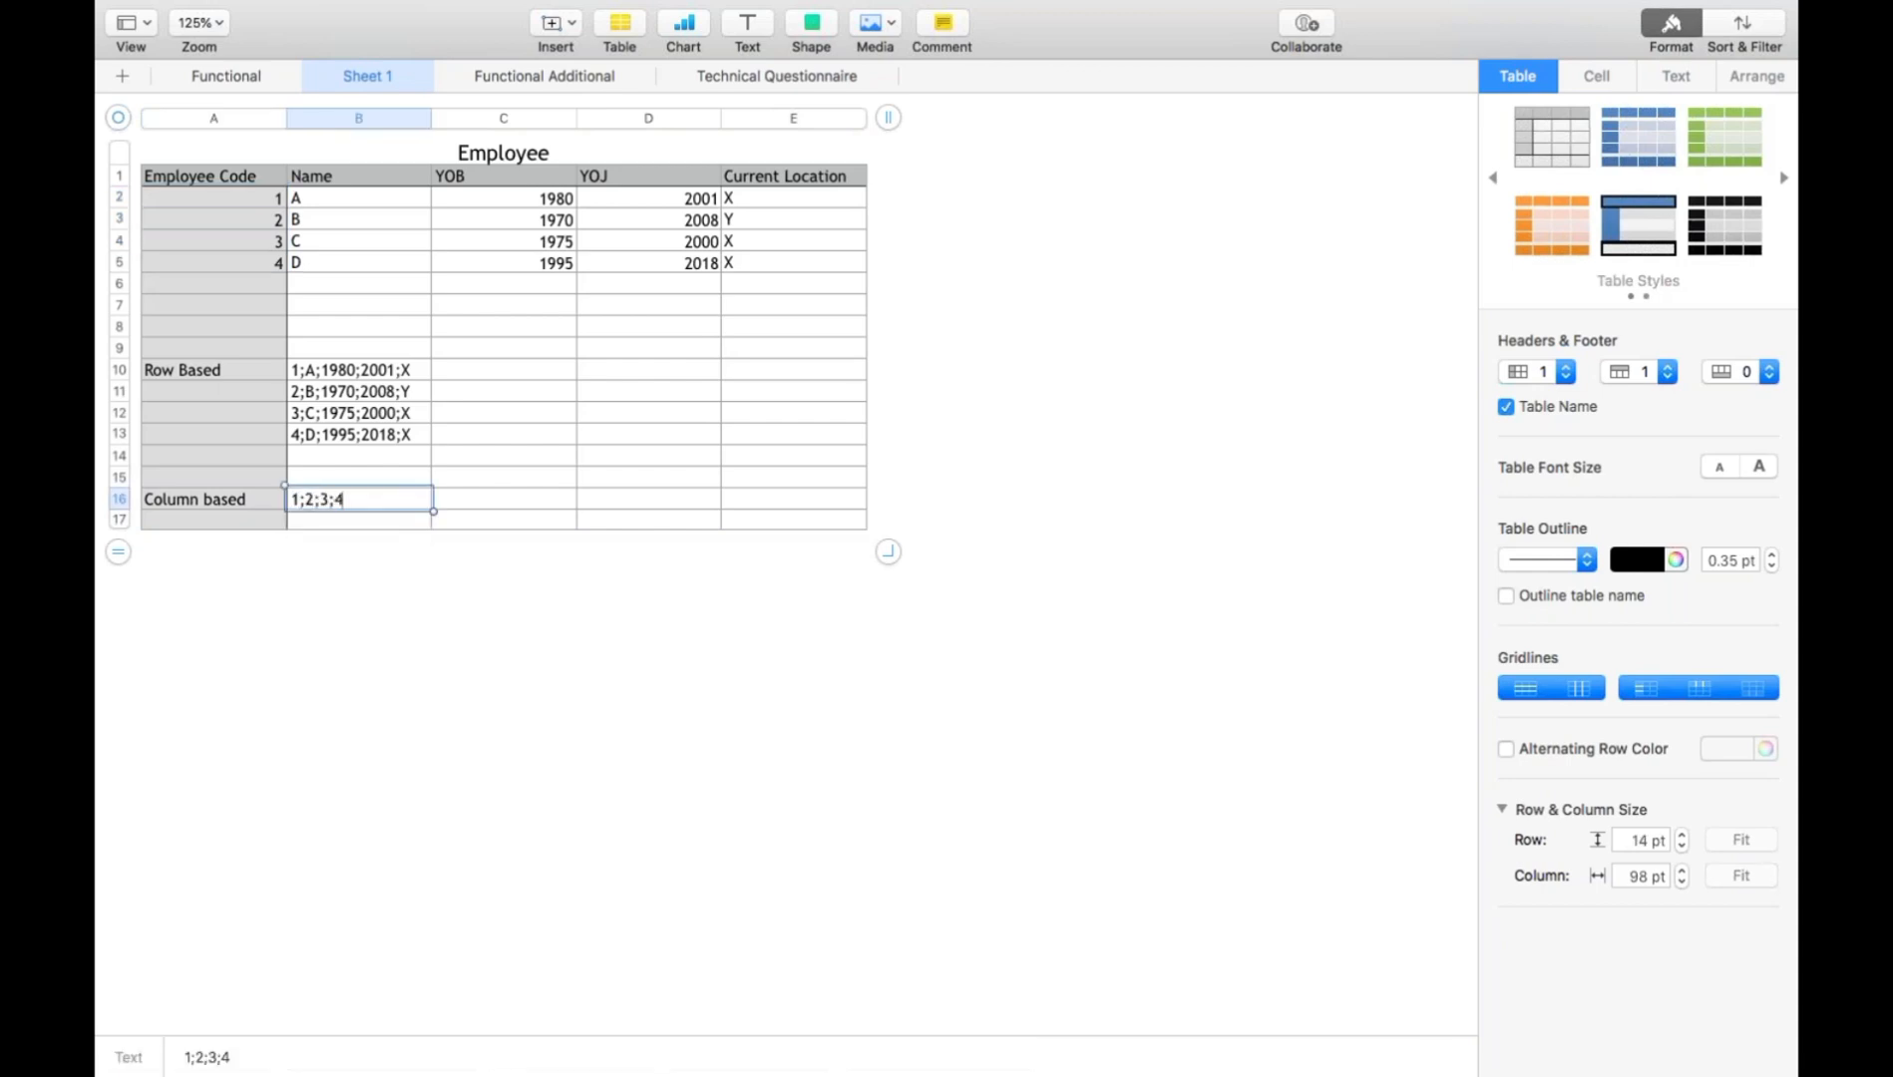
- Write the employee names as the semicolon-separated text "A;B;C;D" in cell B17
{"action": "left_click", "coordinate": [313, 523]}
{"action": "type", "text": "A;"}
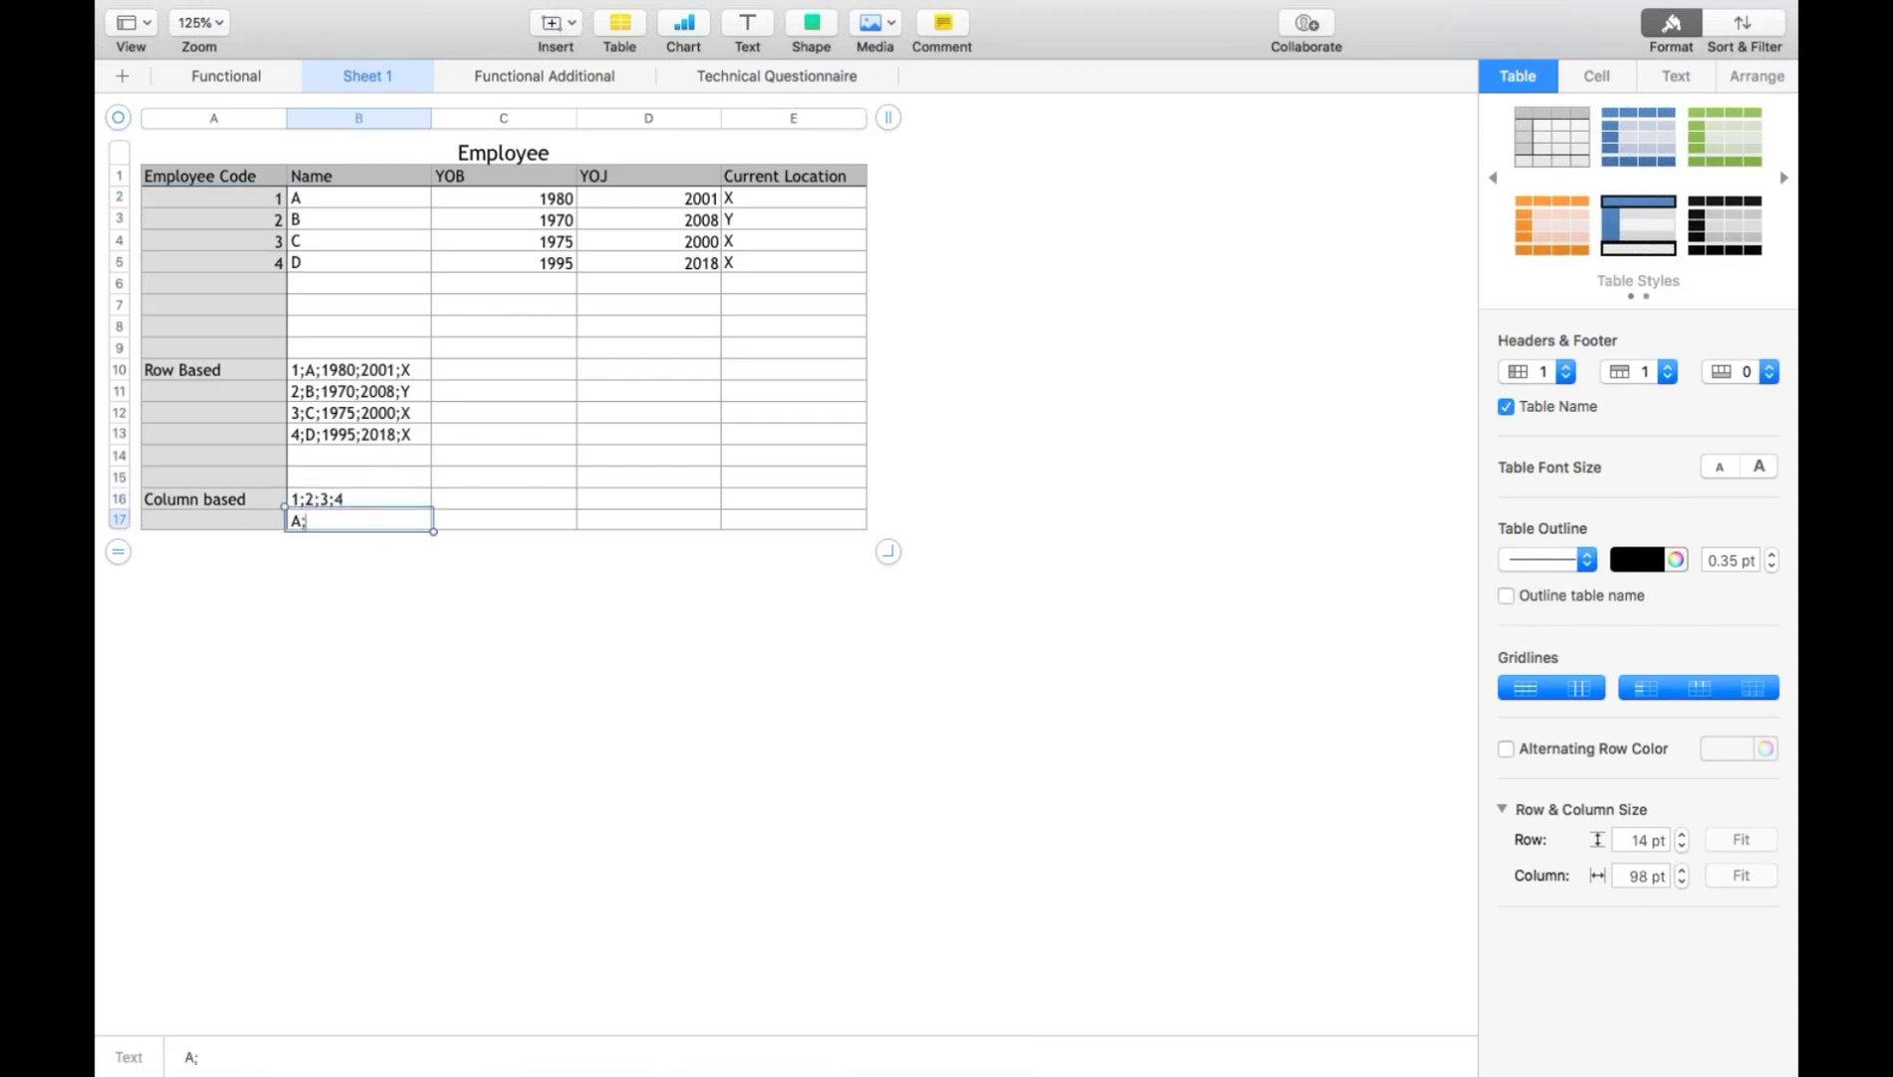
{"action": "type", "text": "B;C;D"}
{"action": "key", "text": "Return"}
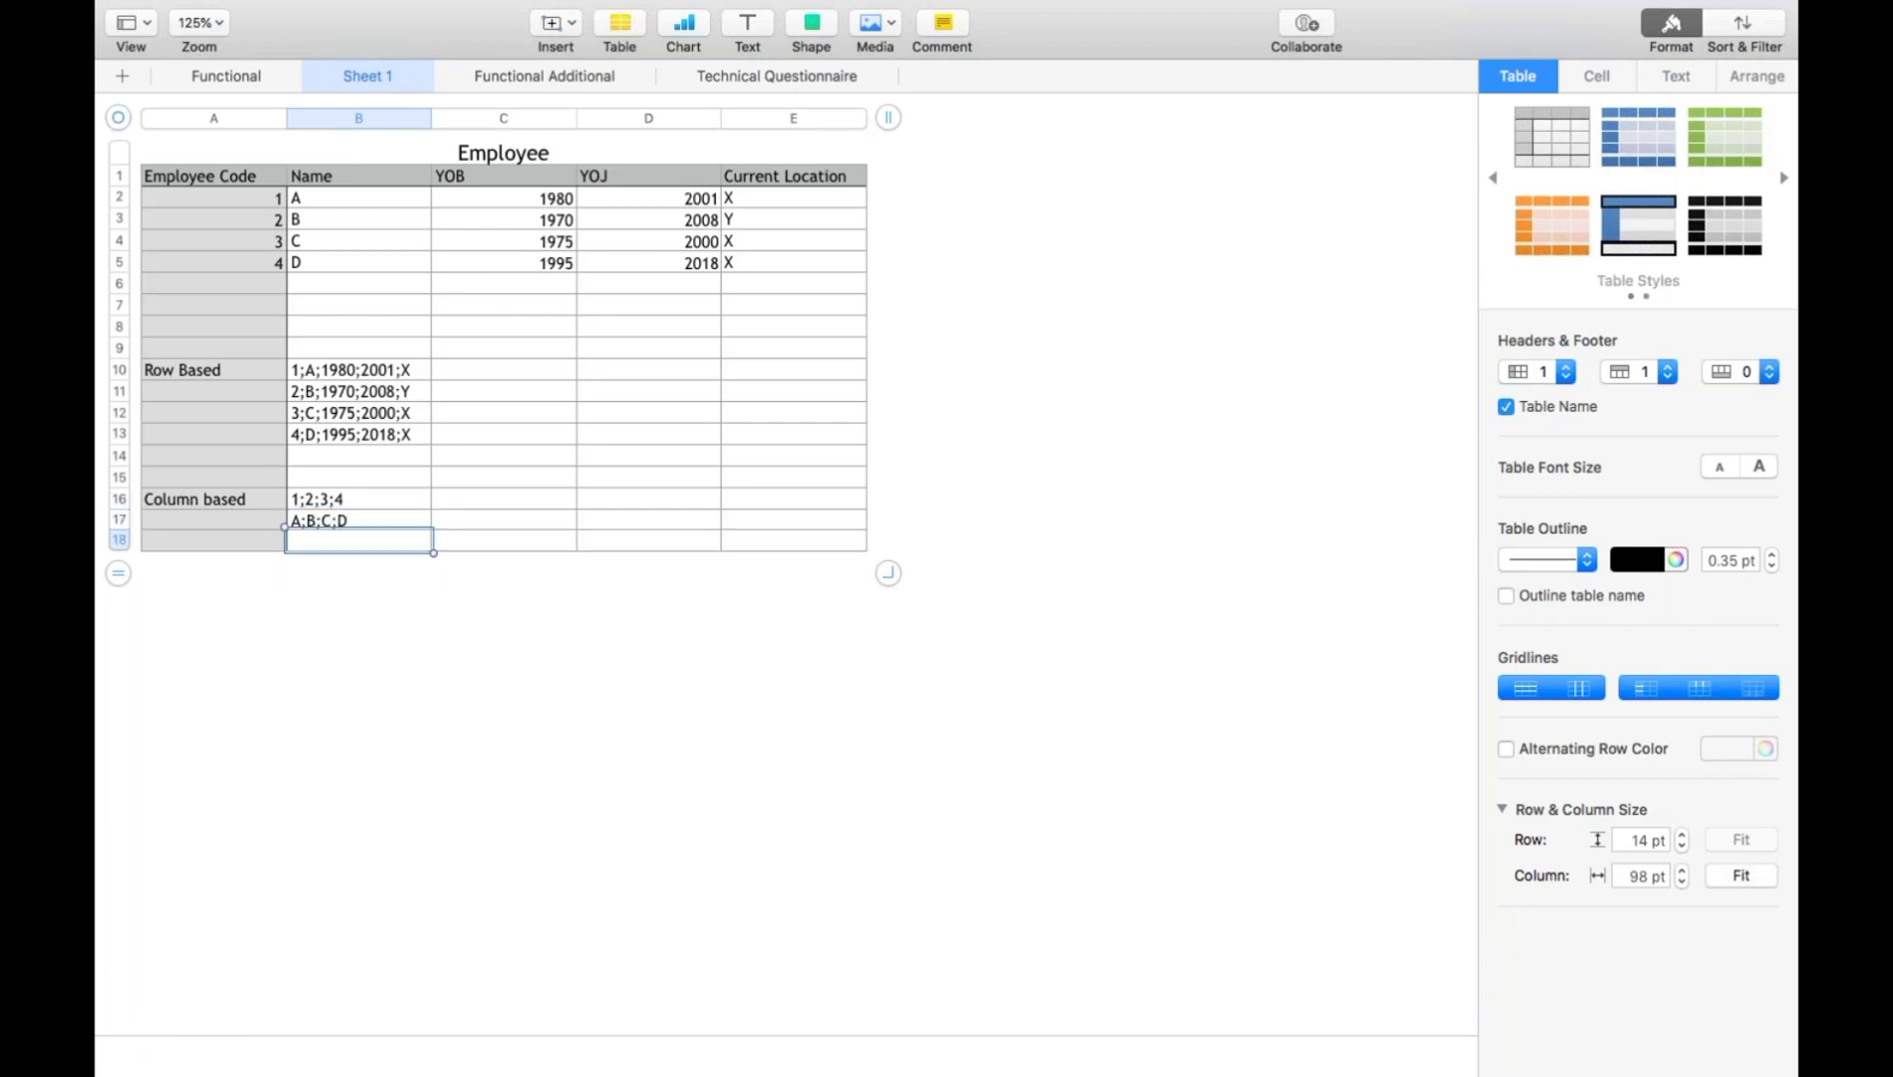
- Write the YOB column values as "1980;1970;1975;1995" in cell B18
{"action": "type", "text": "1980;1970;1975"}
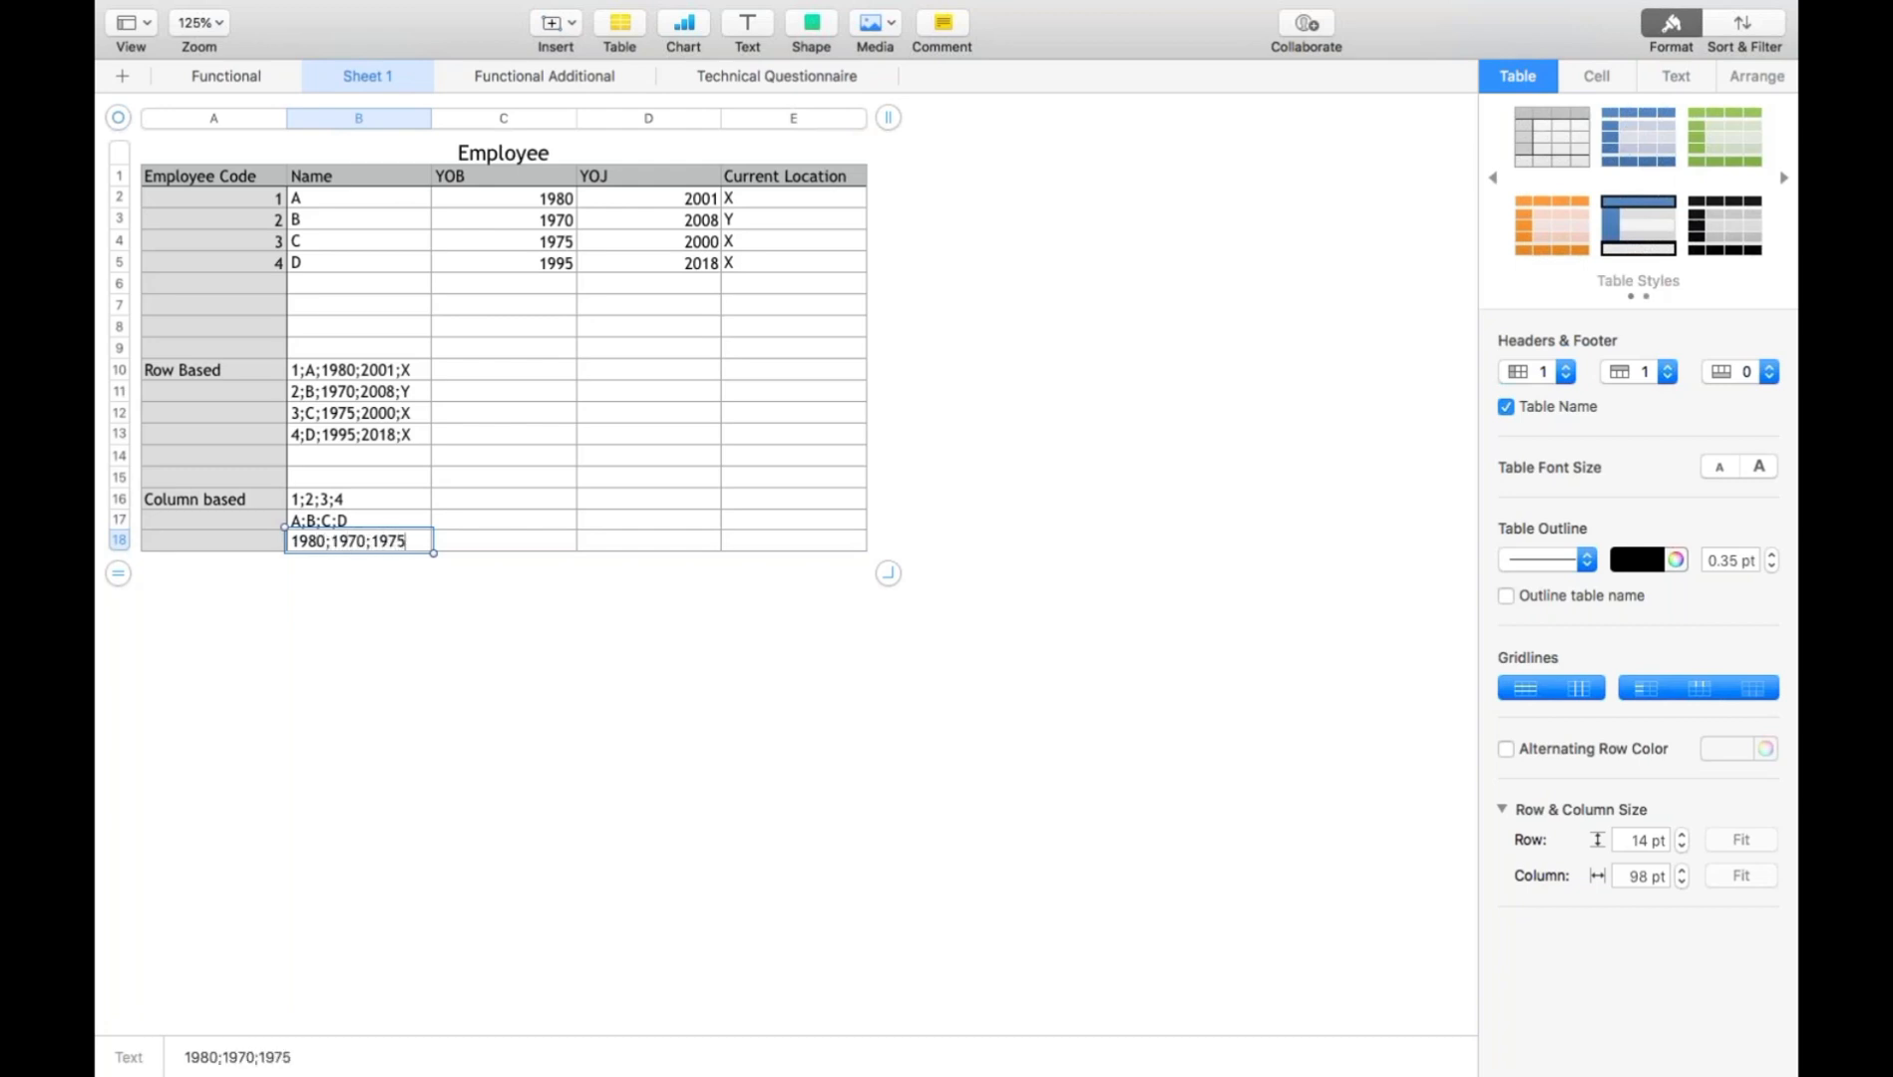
{"action": "type", "text": ";1995"}
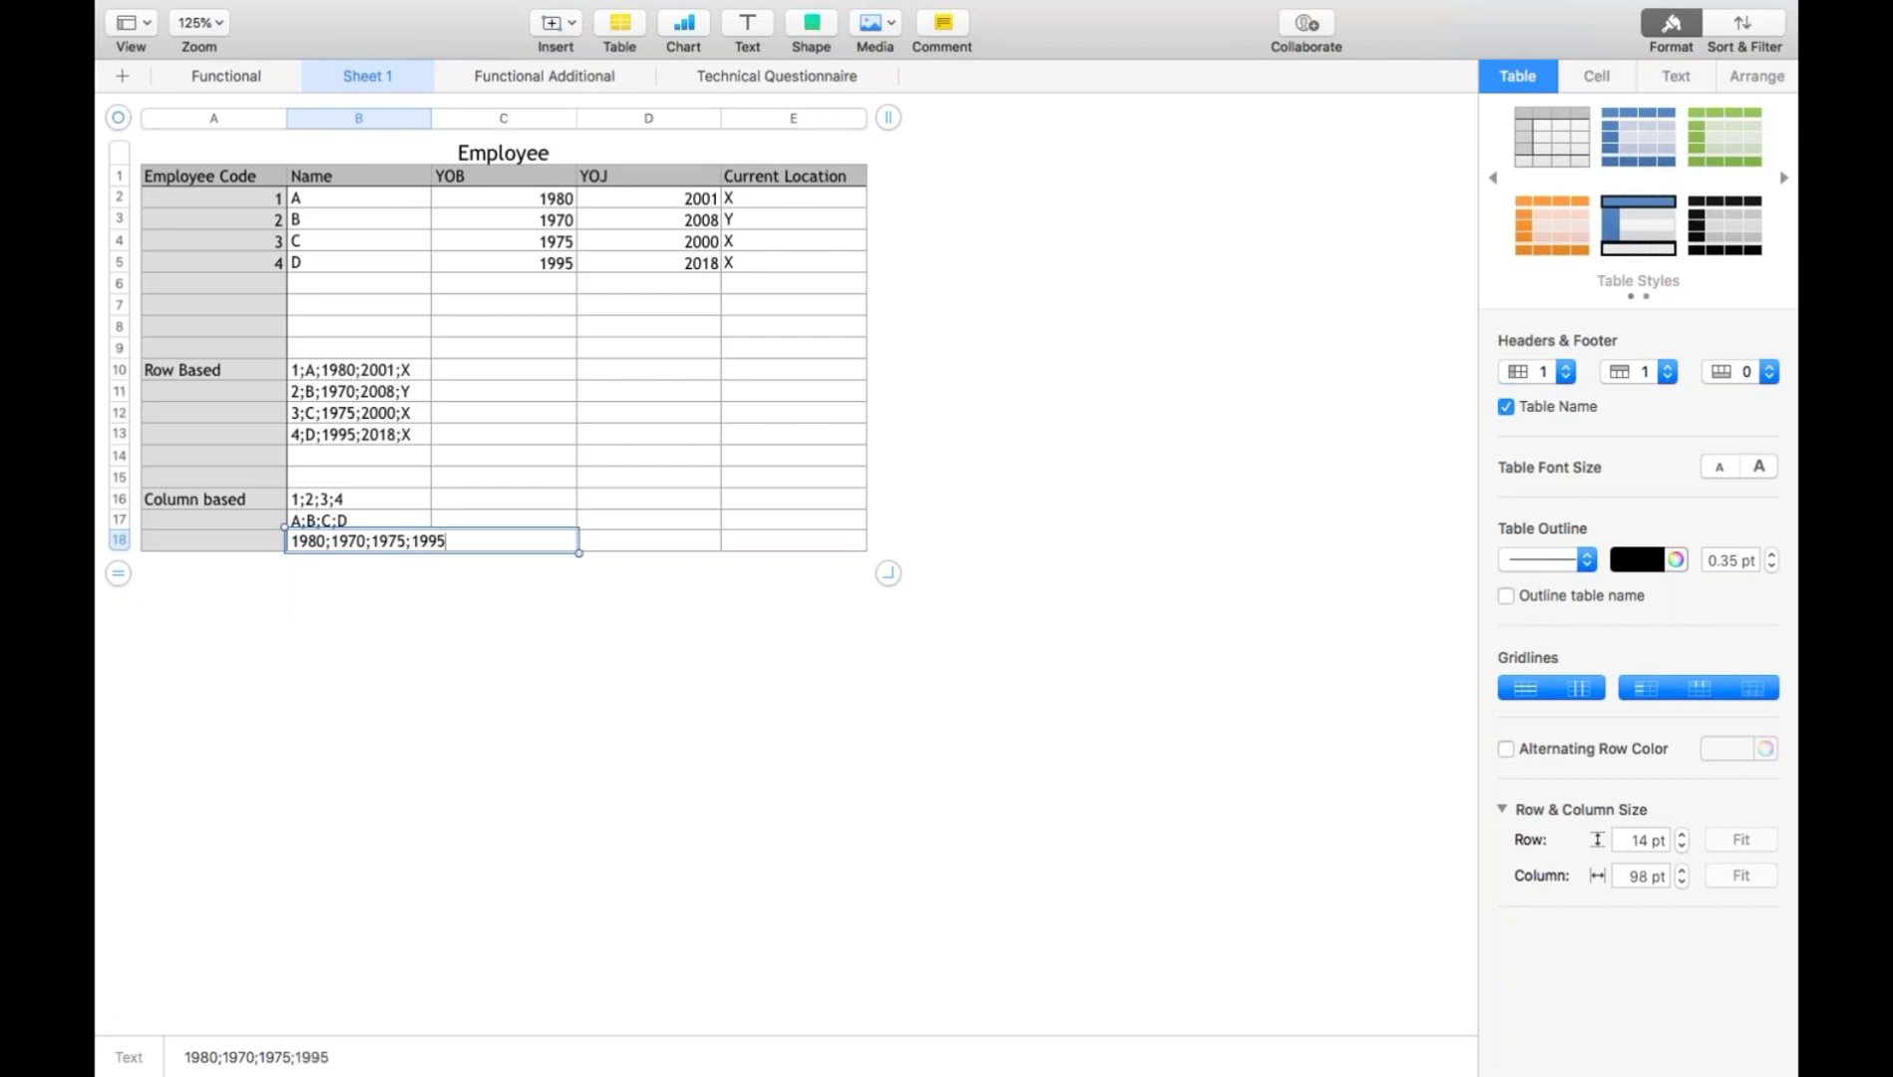
{"action": "key", "text": "Return"}
- Write the YOJ column values as "2001;2008;2000;2018" in cell B19
{"action": "type", "text": "20"}
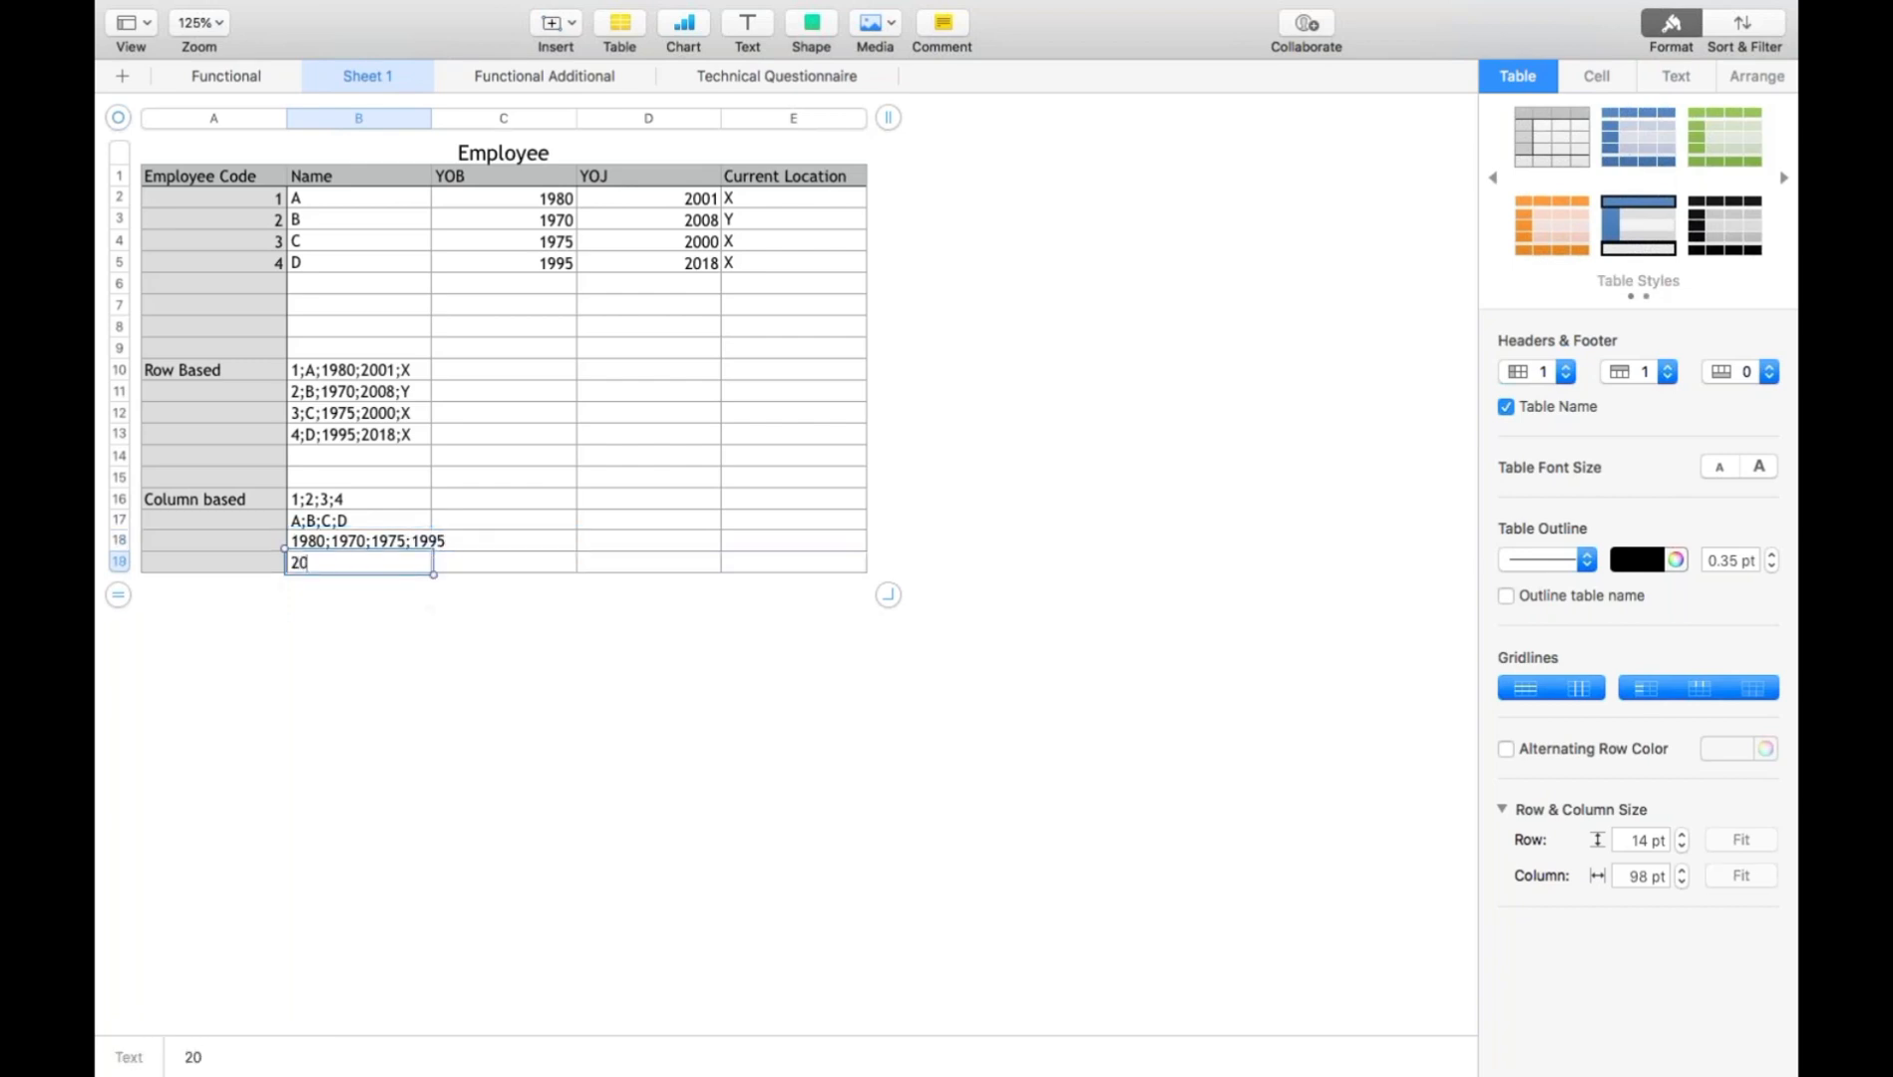
{"action": "type", "text": "01;2008;2"}
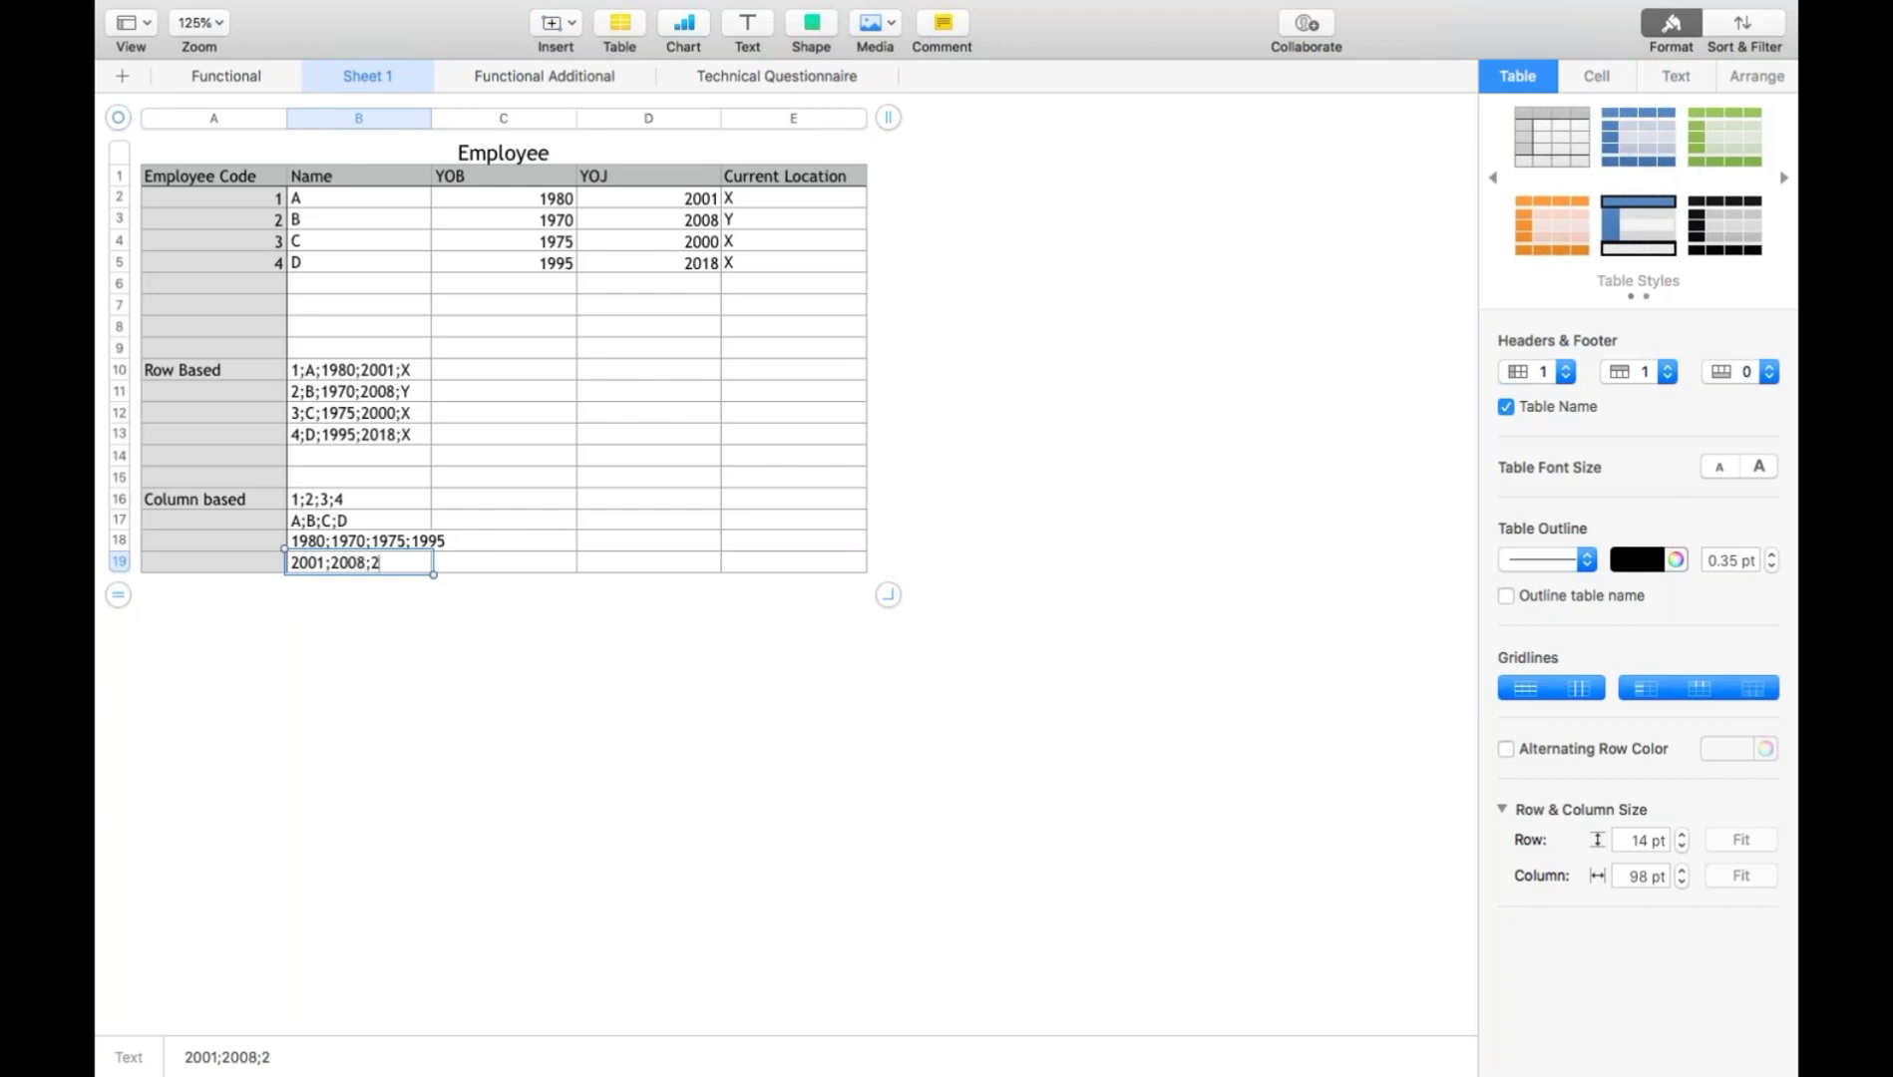
{"action": "type", "text": "000;2018"}
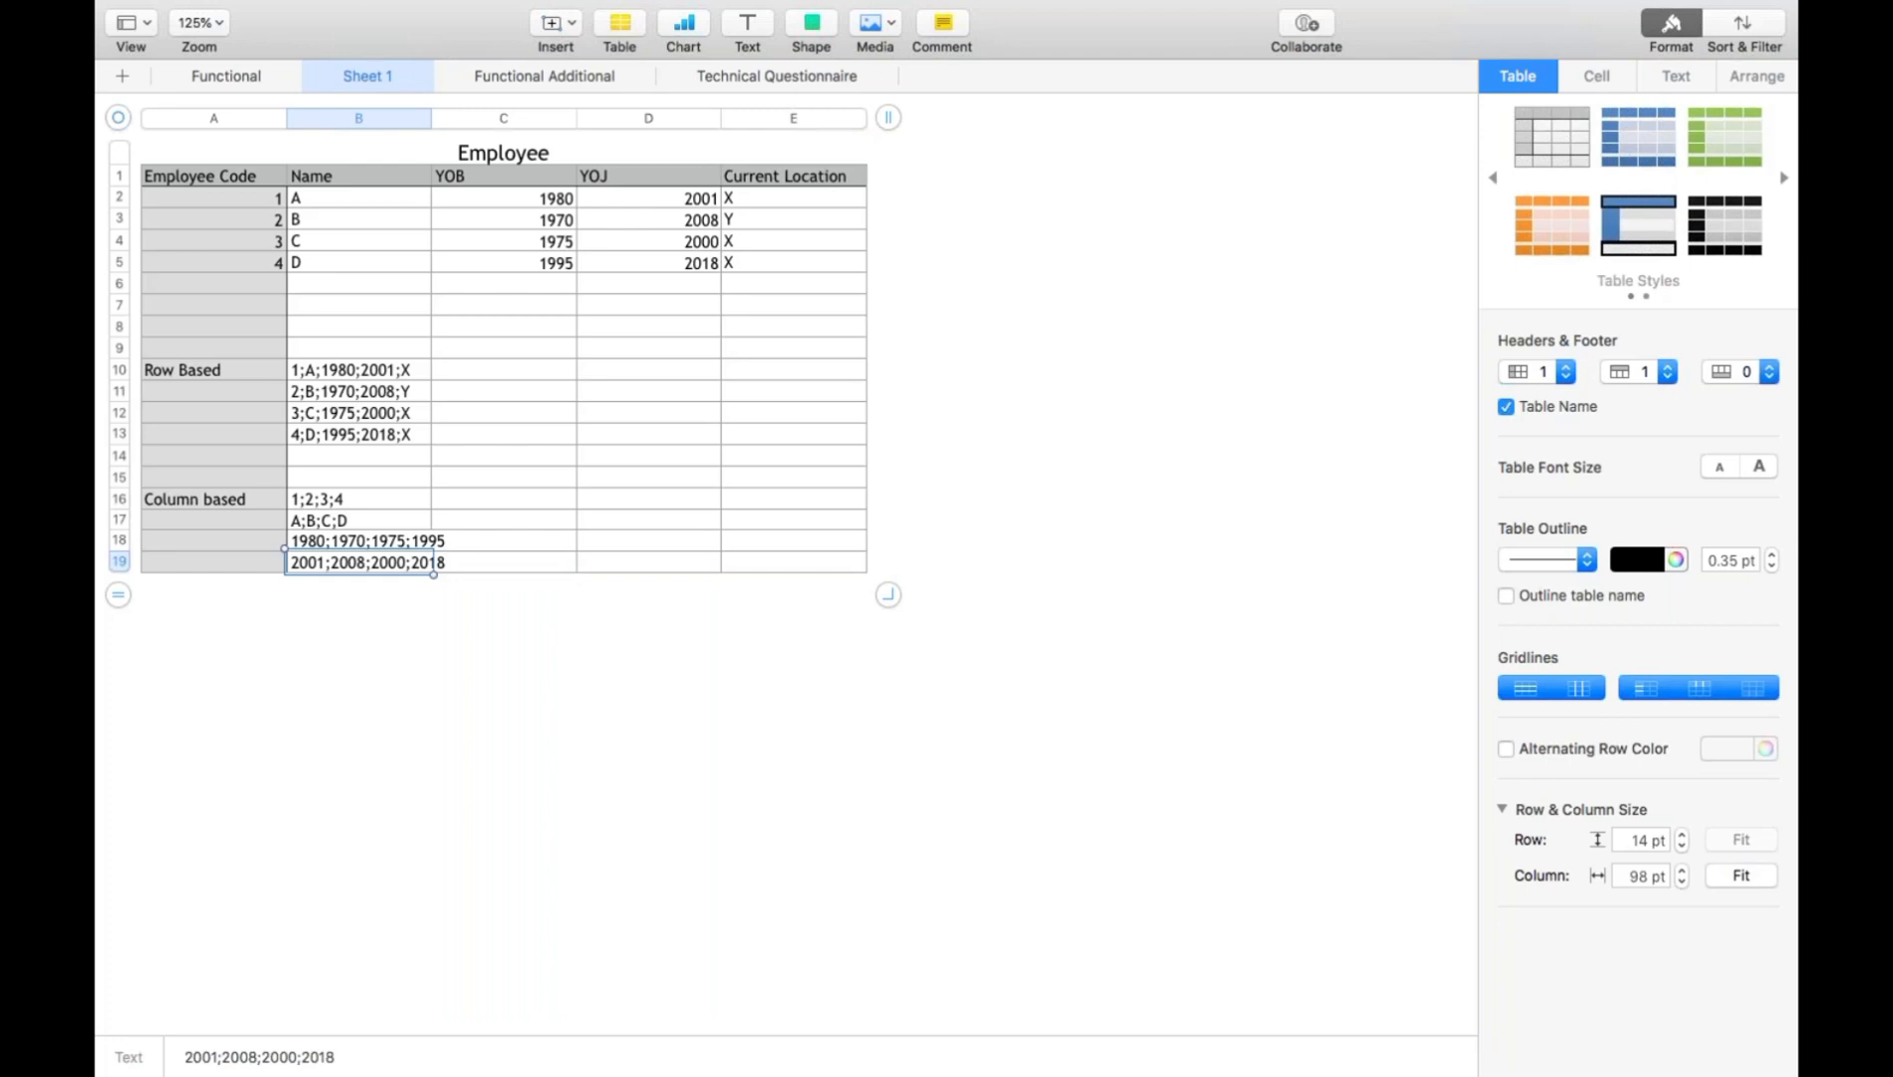
{"action": "key", "text": "Return"}
- Write the Current Location column values as "X;Y;X;X" in cell B20
{"action": "type", "text": "X"}
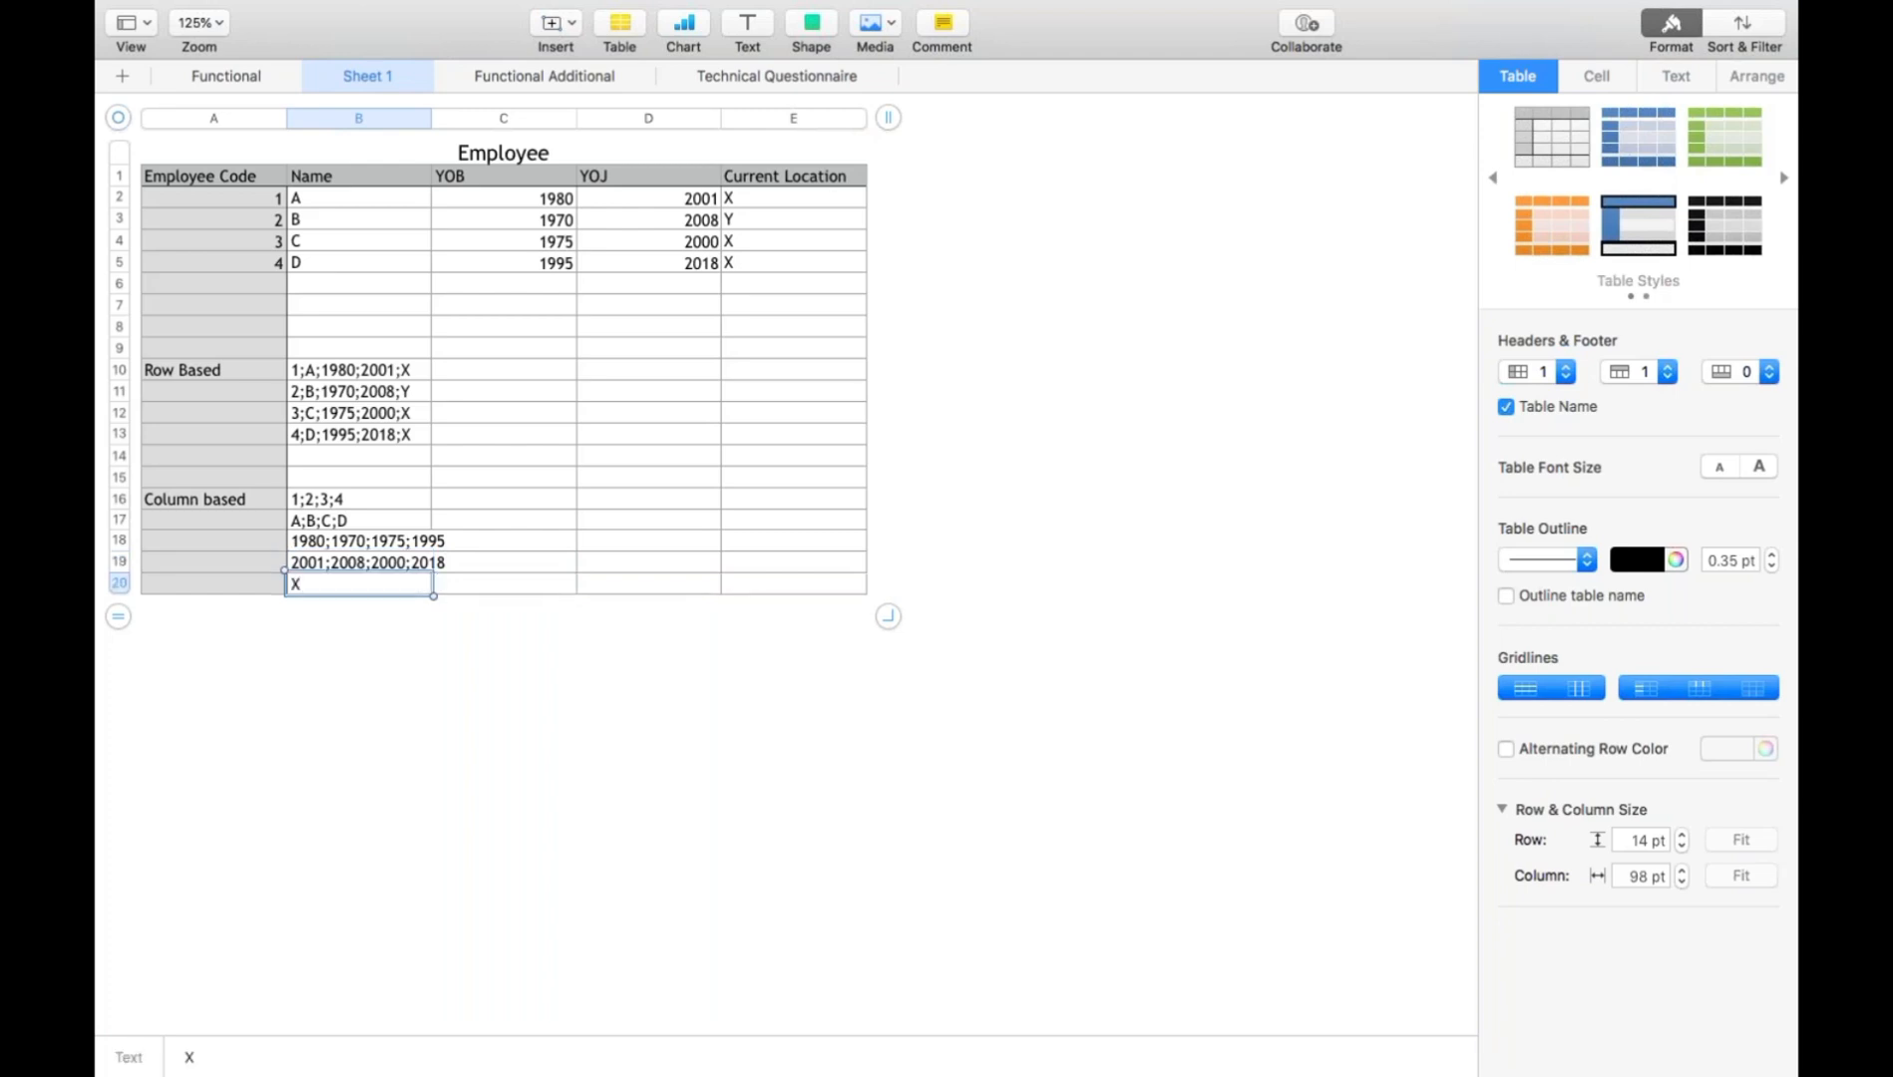
{"action": "type", "text": ";Y;X;X"}
{"action": "key", "text": "Return"}
{"action": "key", "text": "Return"}
{"action": "key", "text": "Return"}
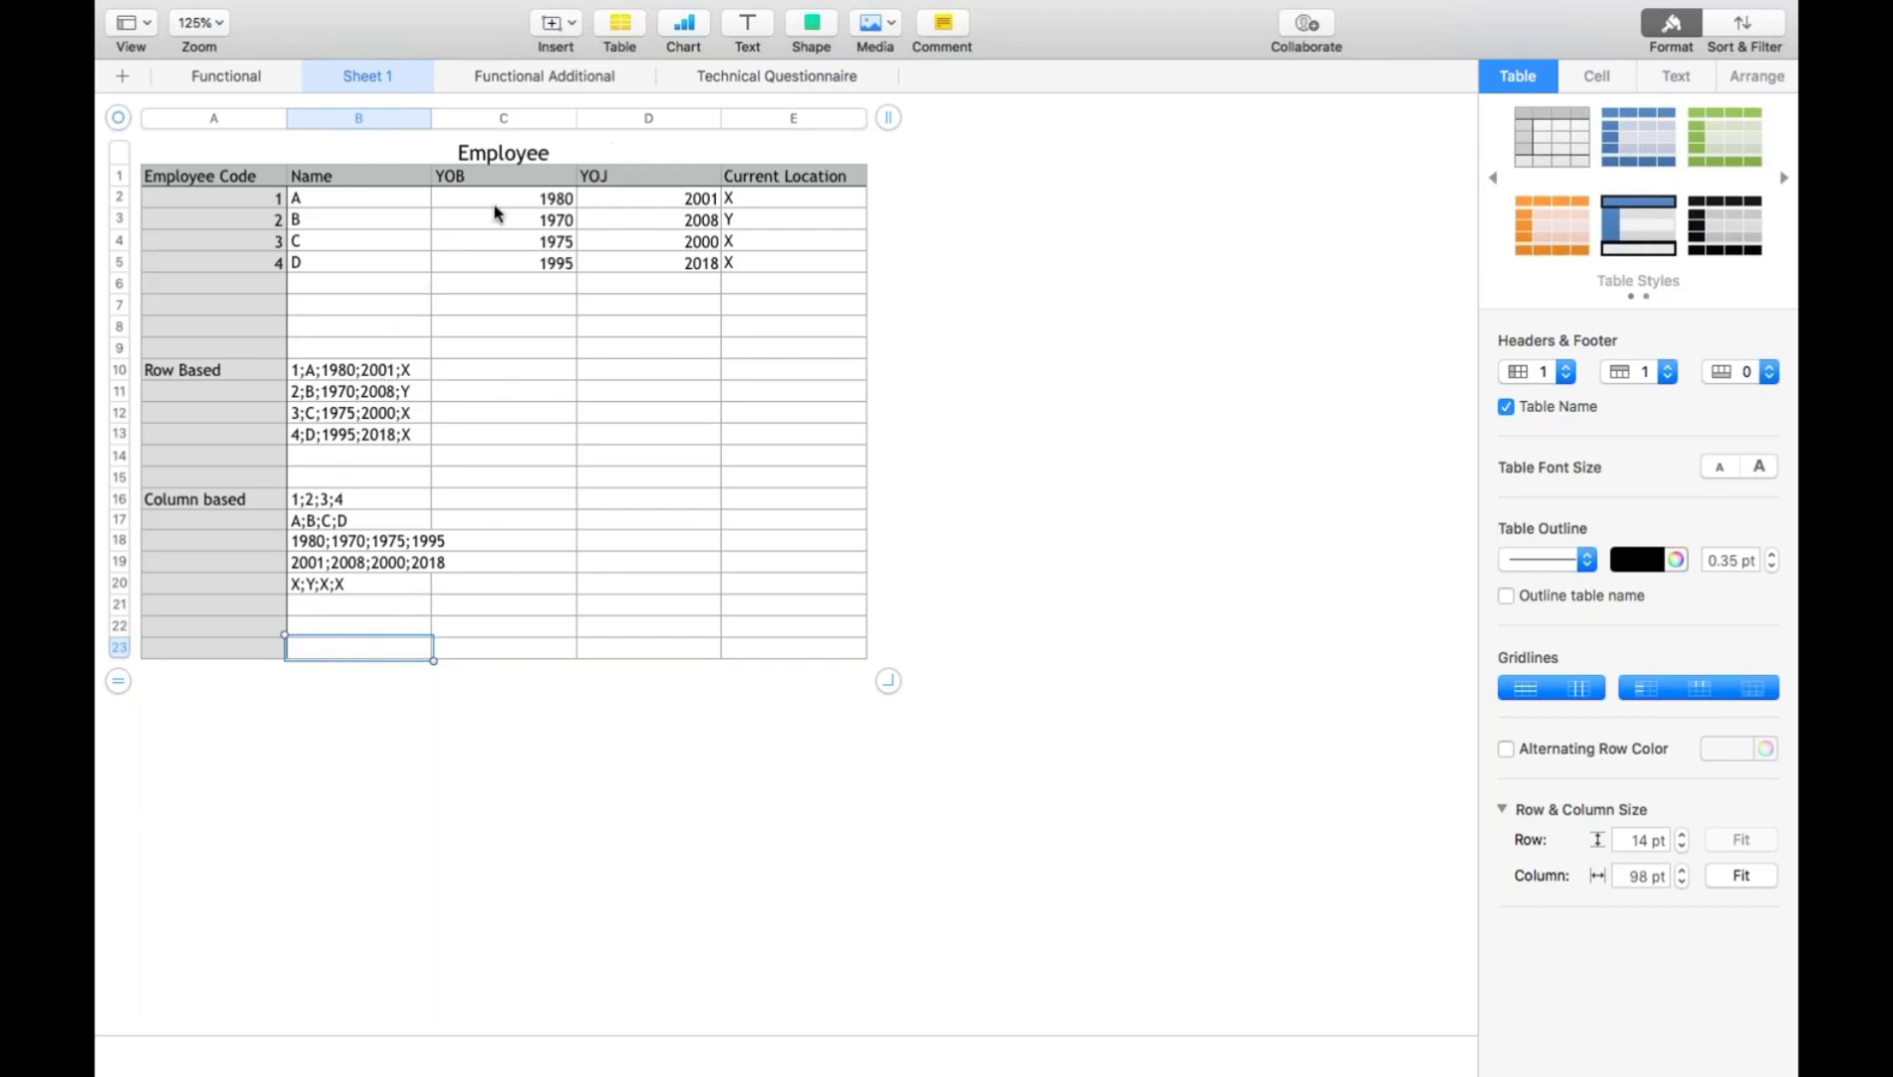
- Enter the sample query "Select employee code, YOJ from employees" in cell B23 and add empty rows beneath it
{"action": "type", "text": "select em"}
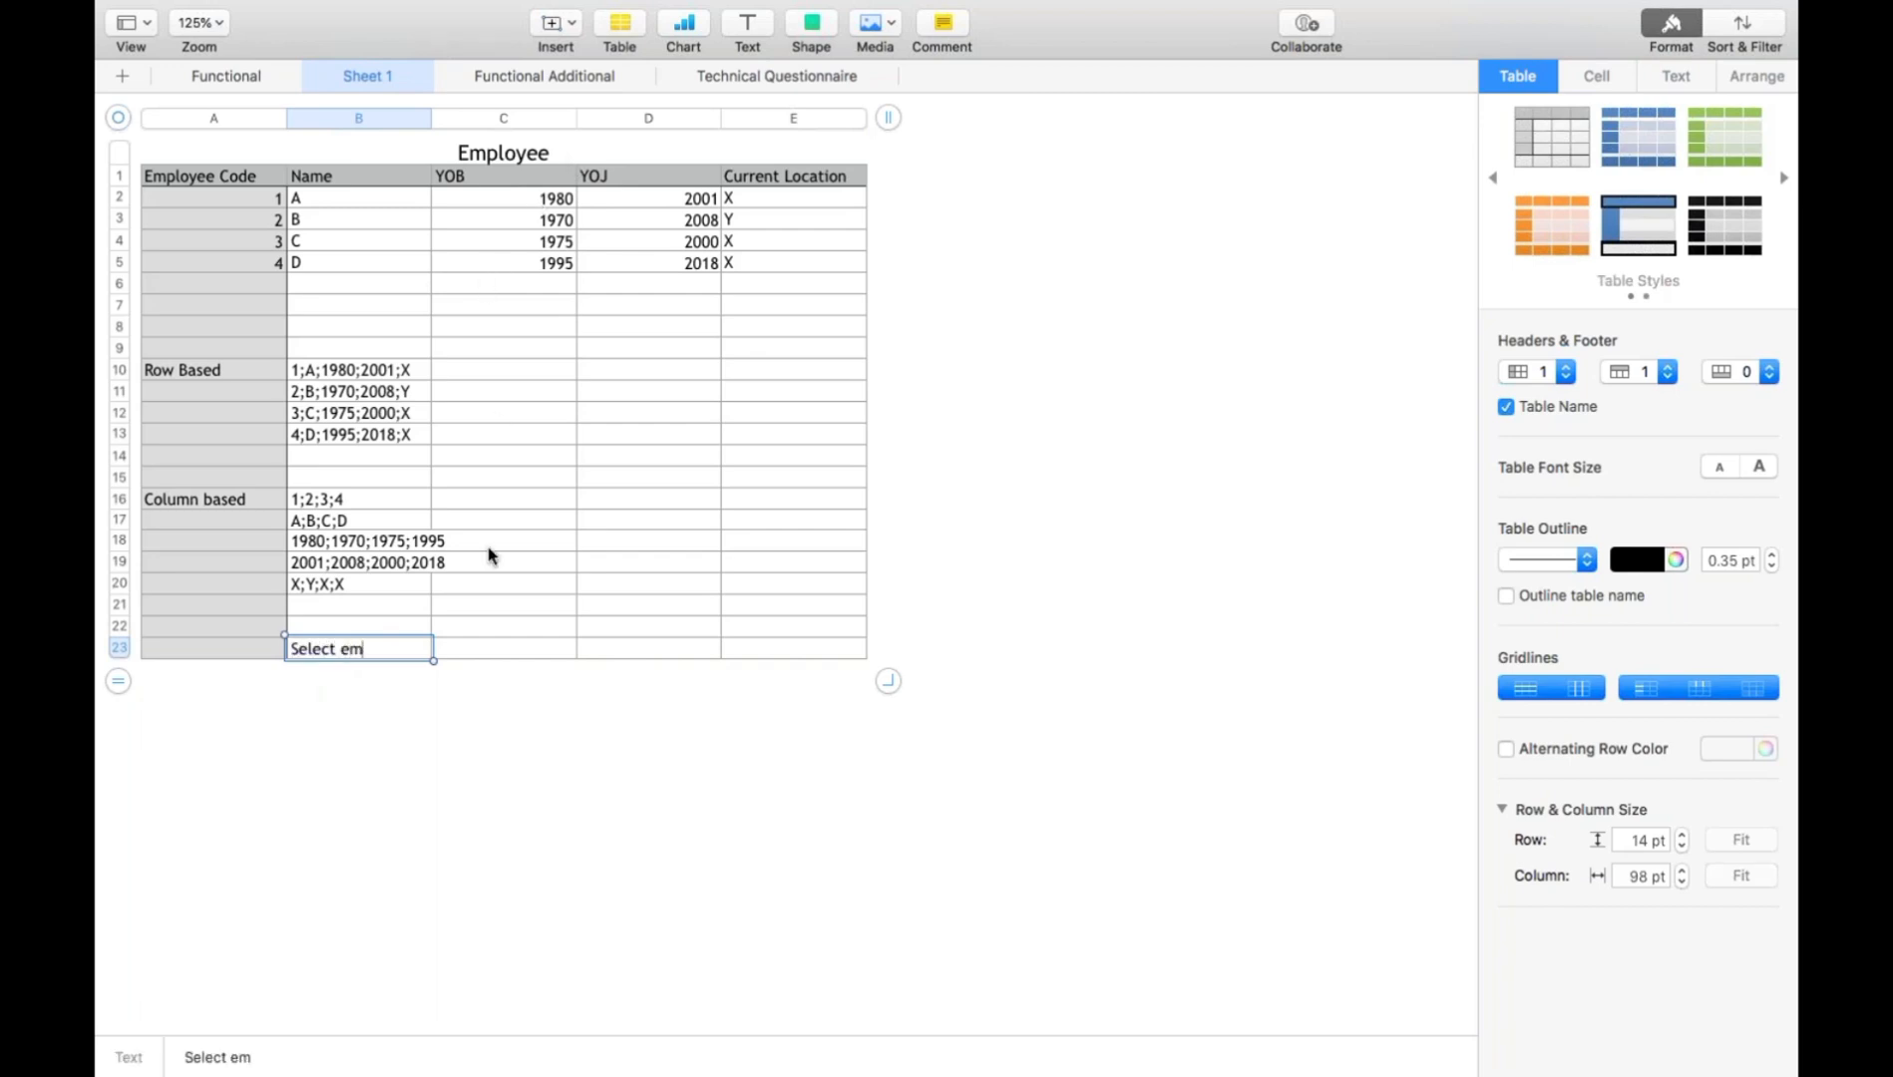
{"action": "type", "text": "ployee code,"}
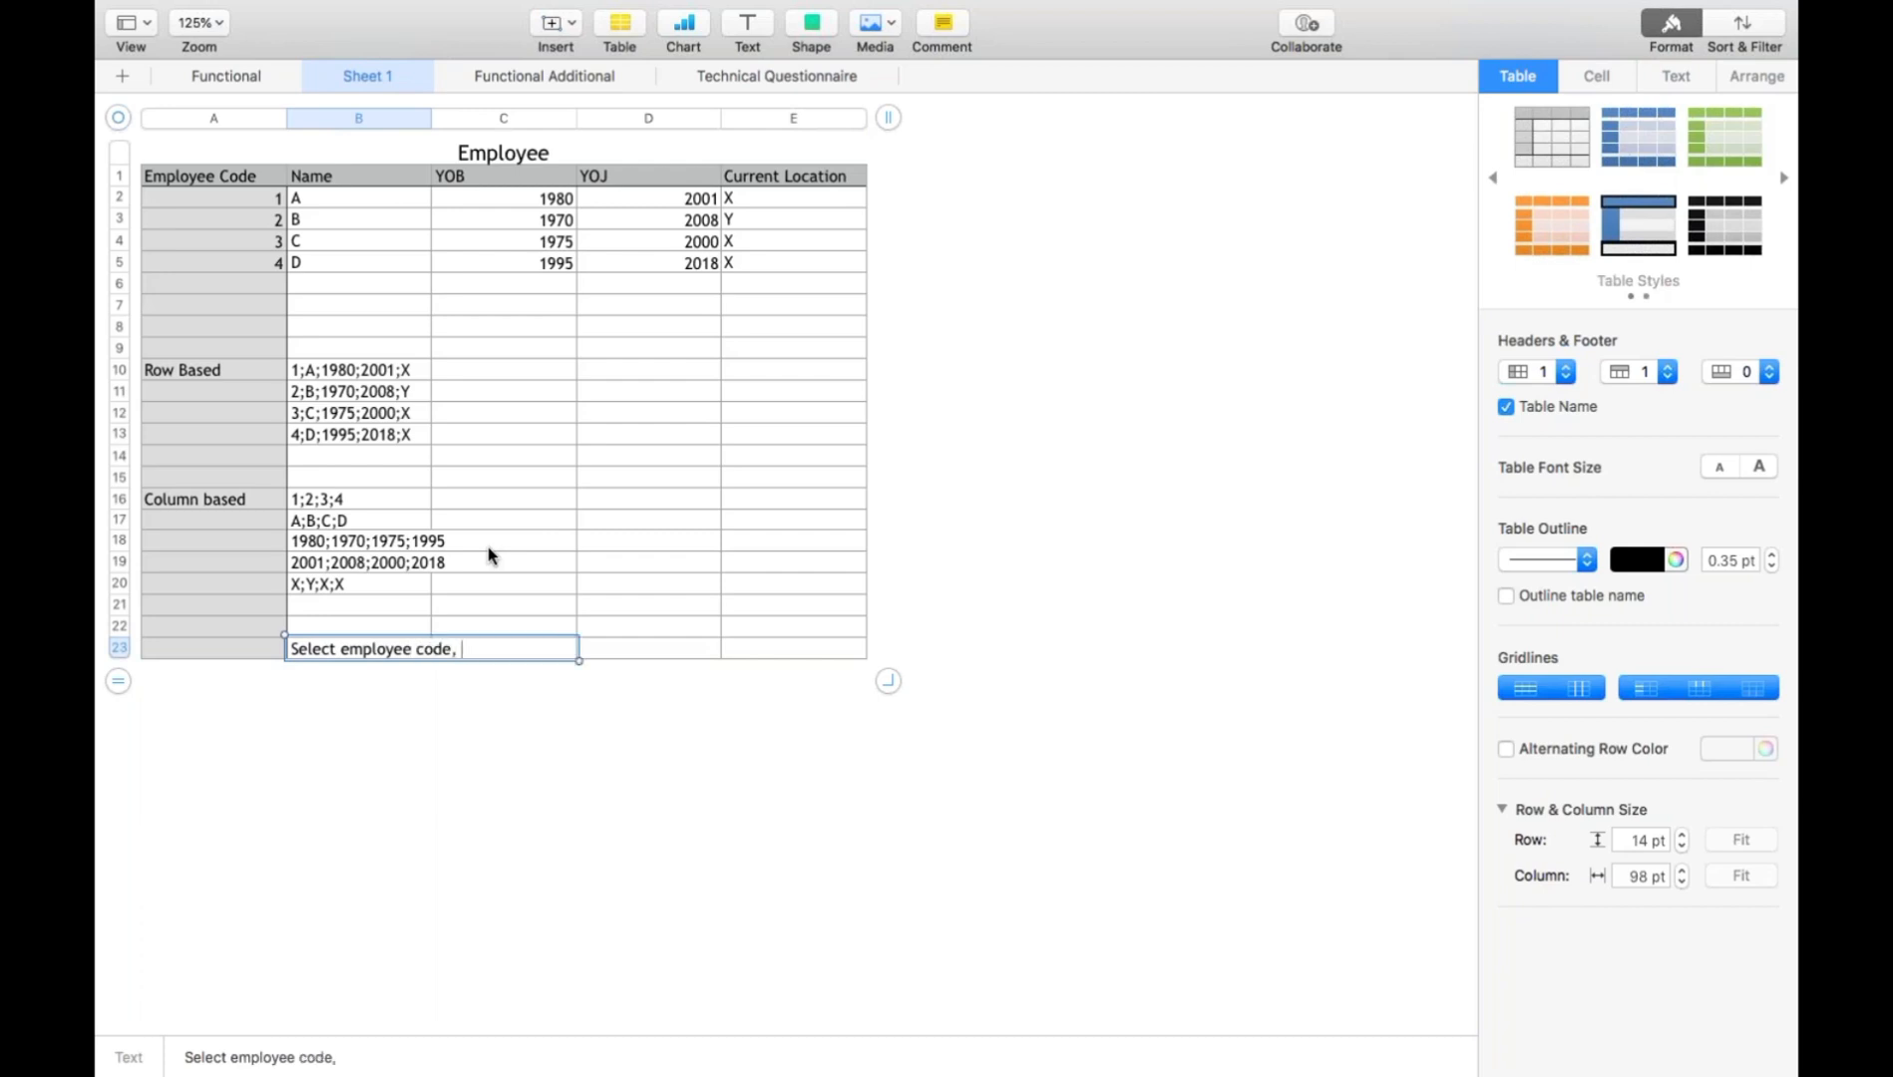
{"action": "type", "text": " YOJ from employees"}
{"action": "key", "text": "Return"}
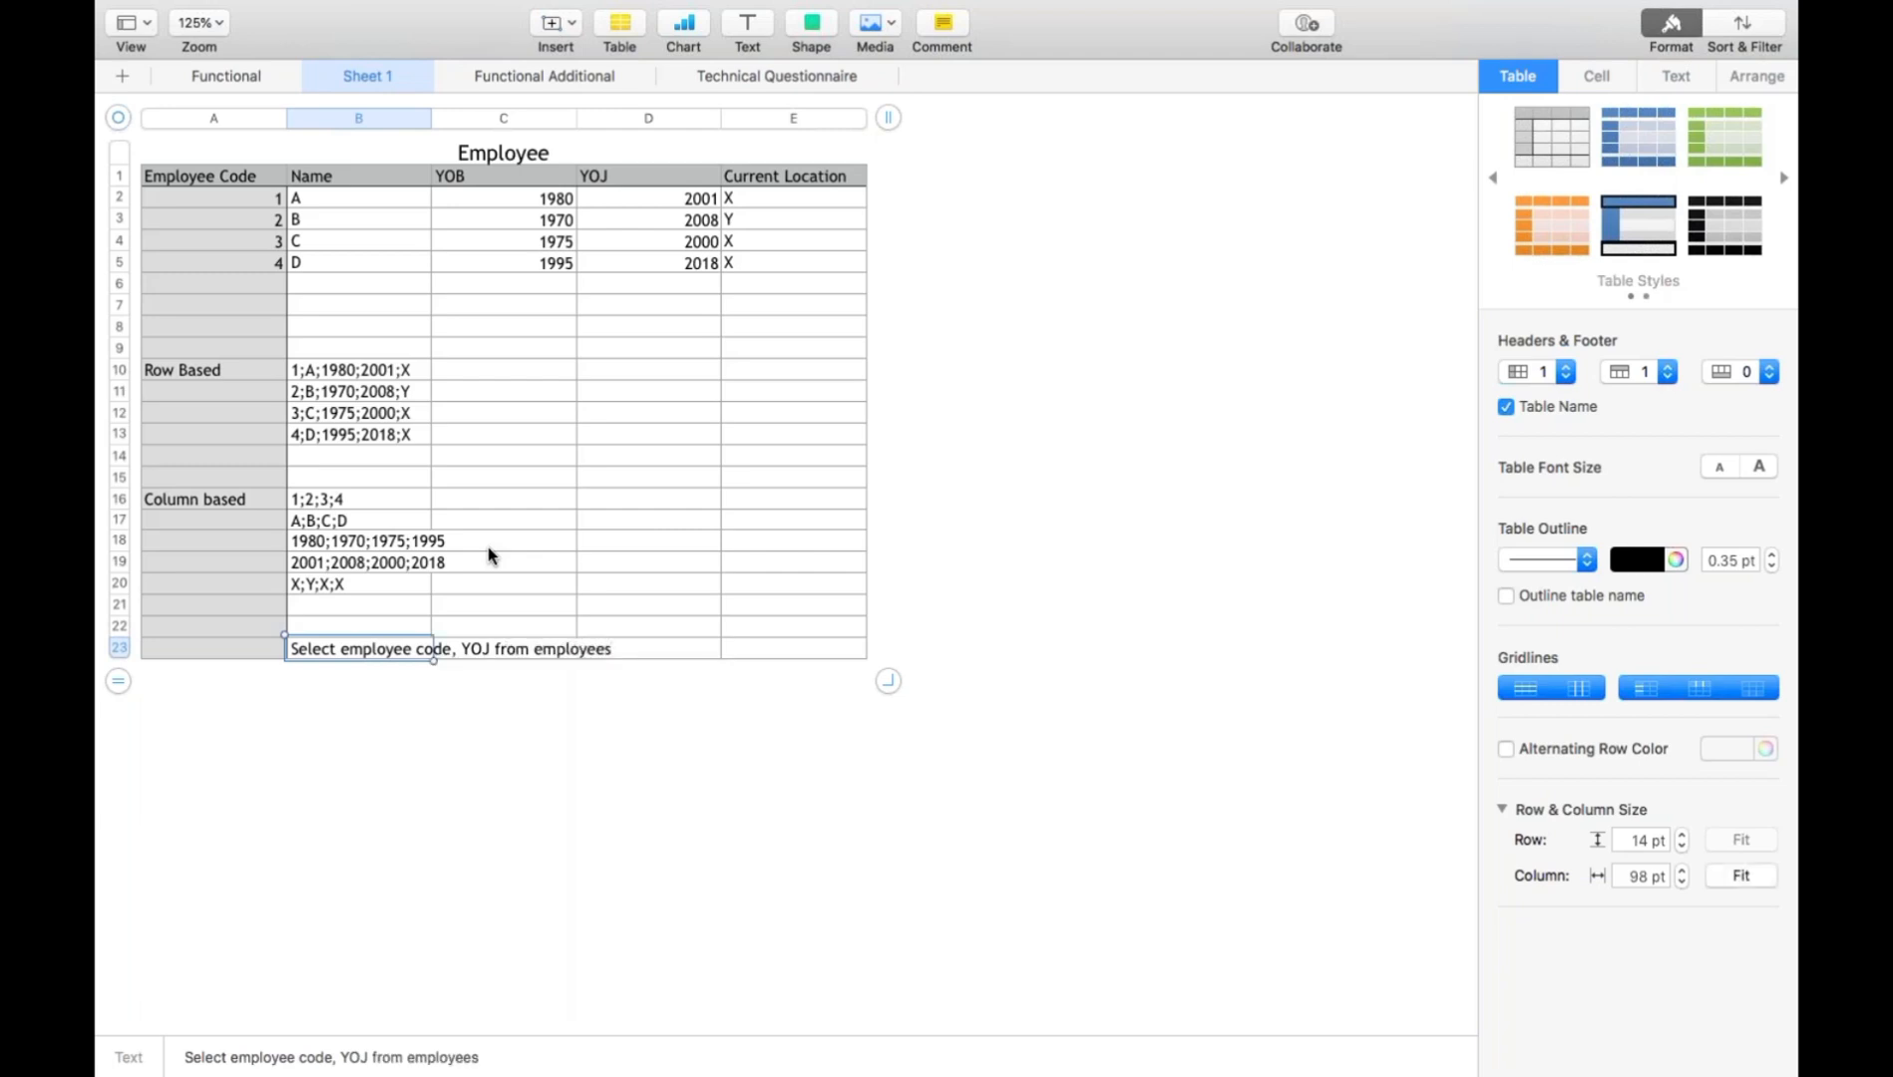
{"action": "key", "text": "Return"}
{"action": "key", "text": "Up"}
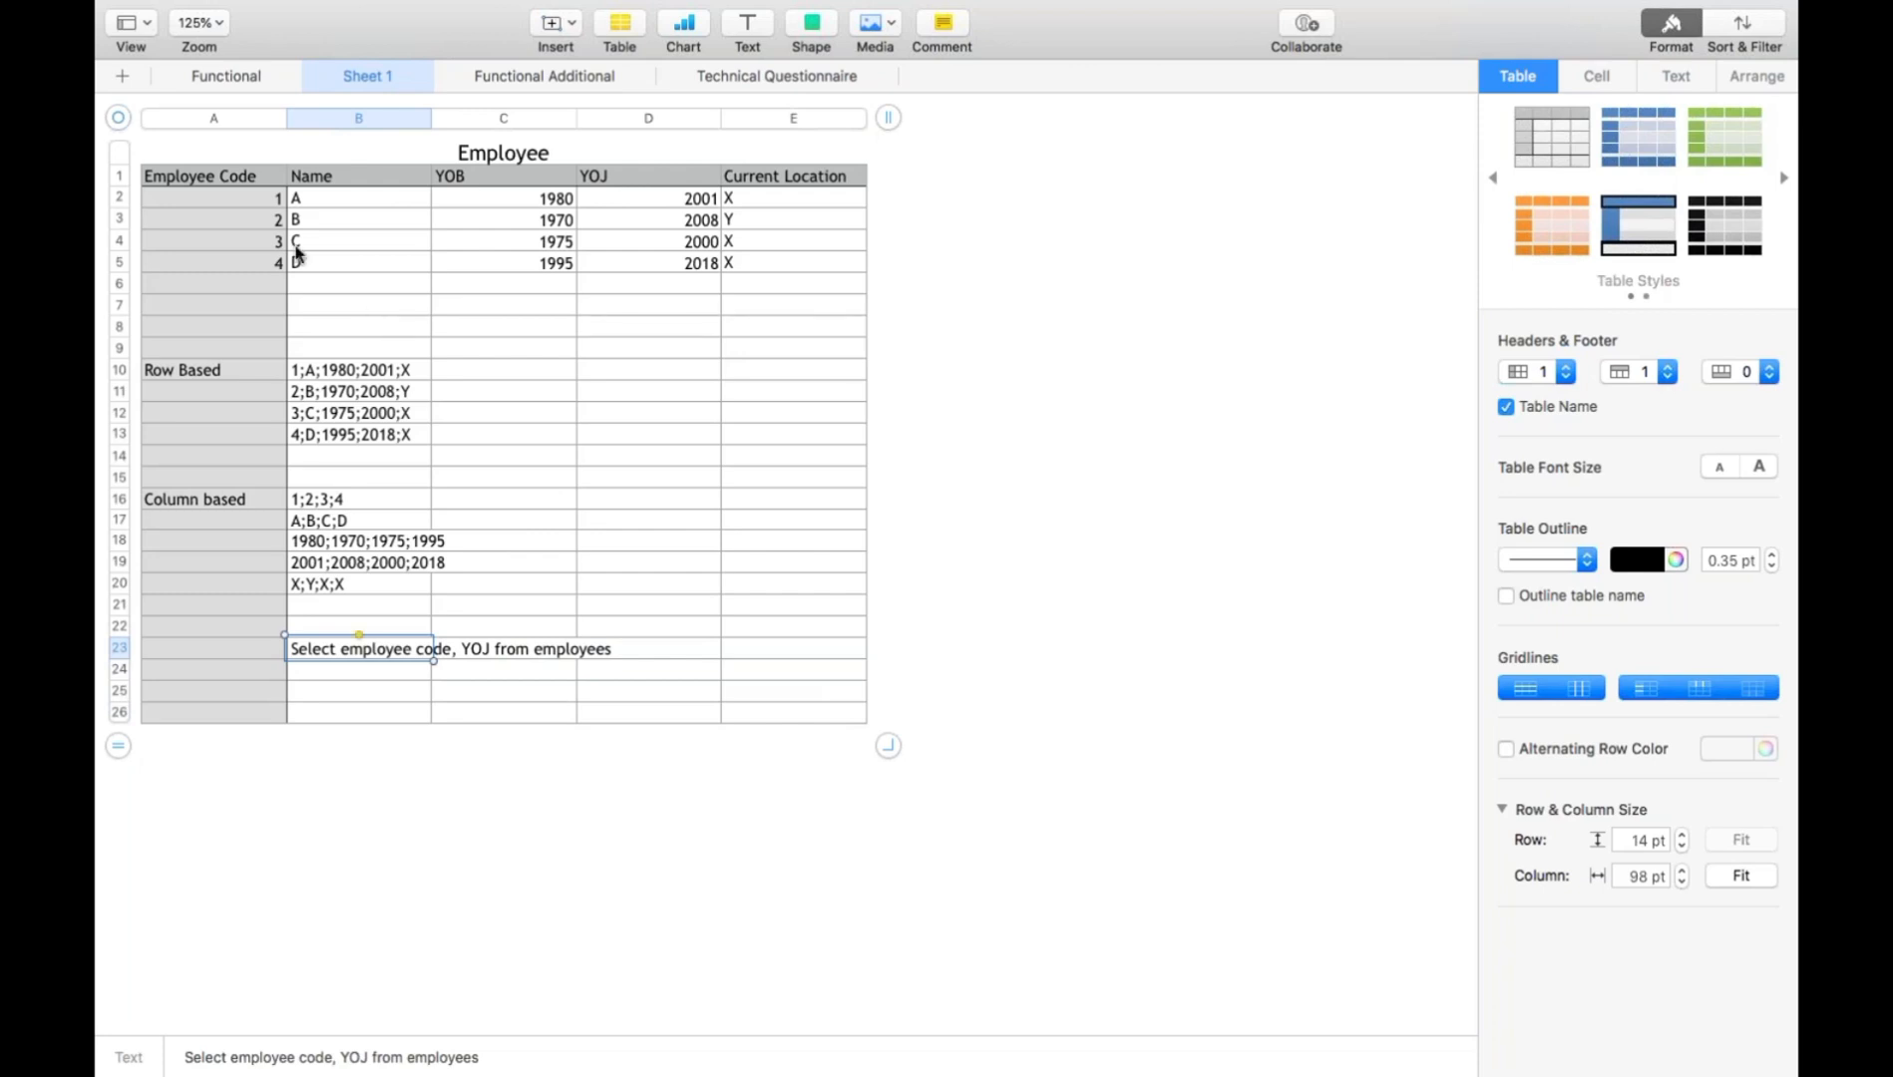
- Examine the Employee table, the row-based and column-based records and the sample query to compare how each layout would be read
{"action": "left_click", "coordinate": [261, 204]}
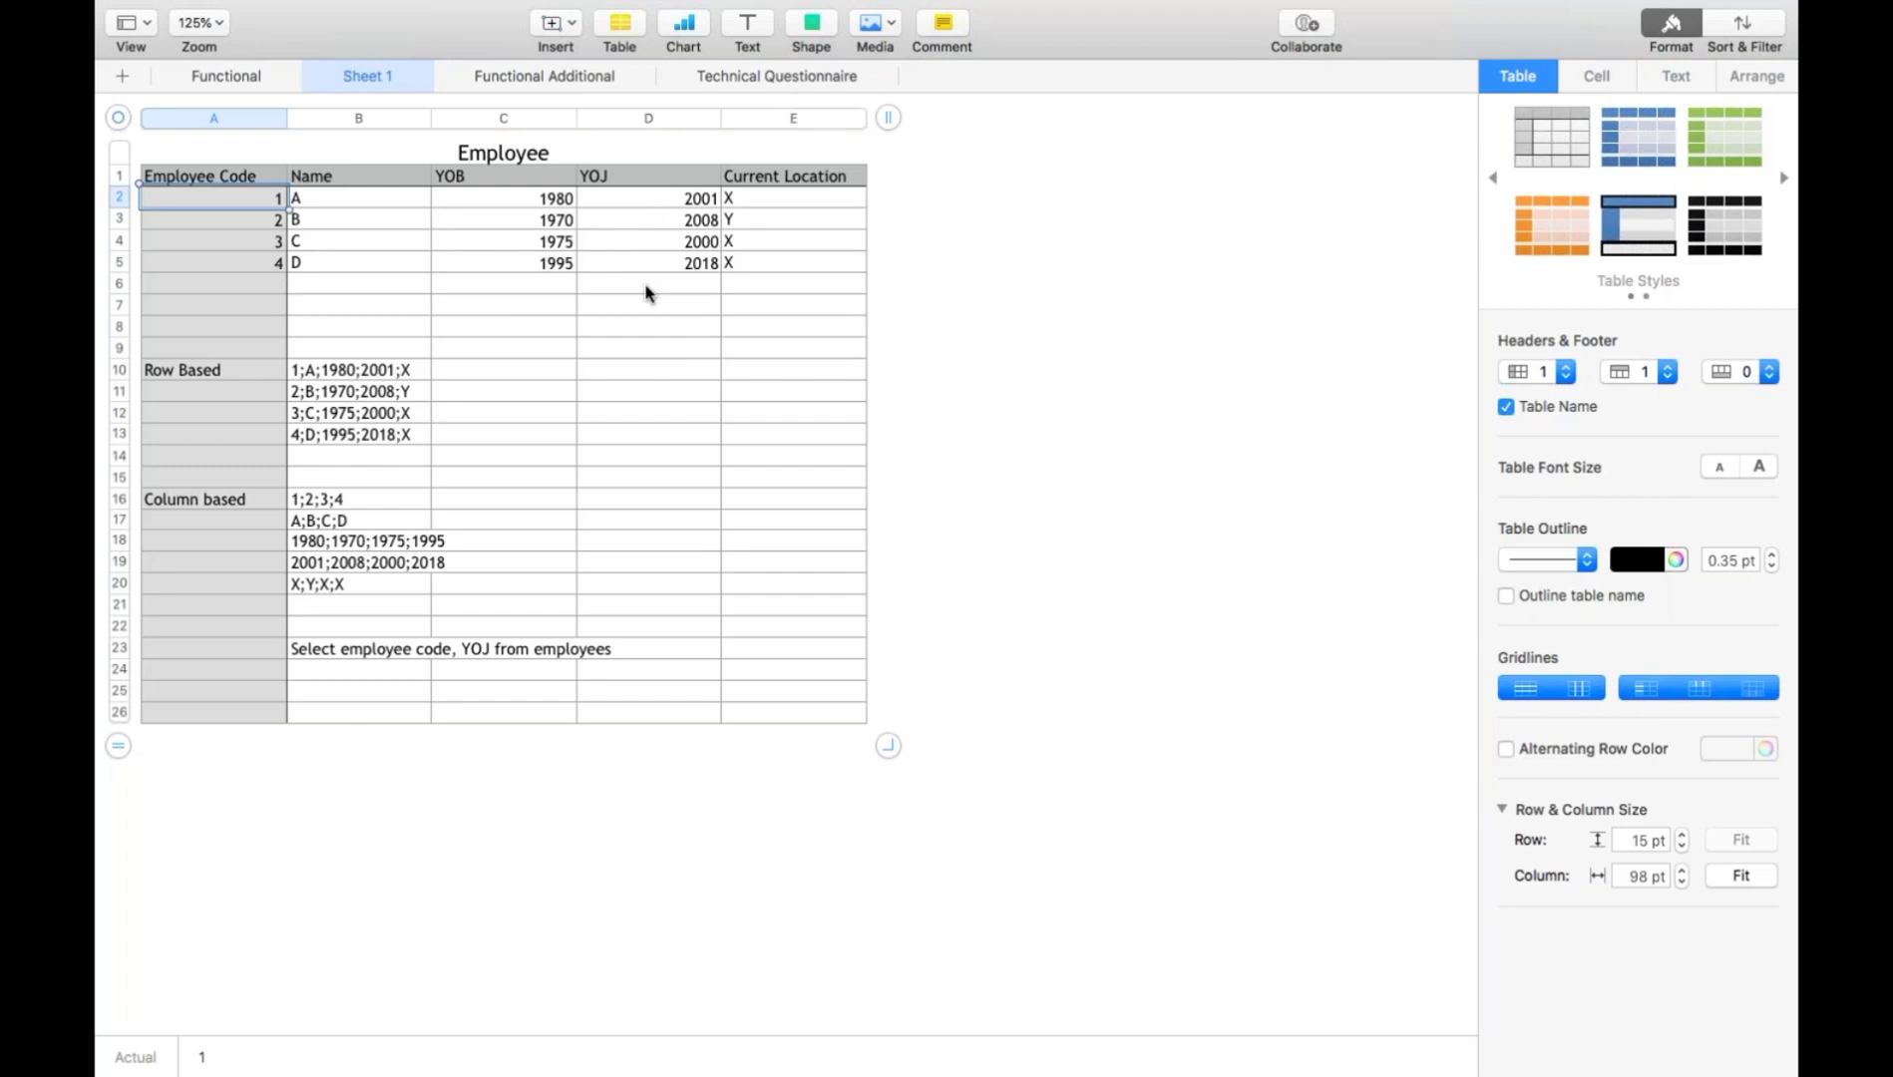
{"action": "left_click", "coordinate": [356, 650]}
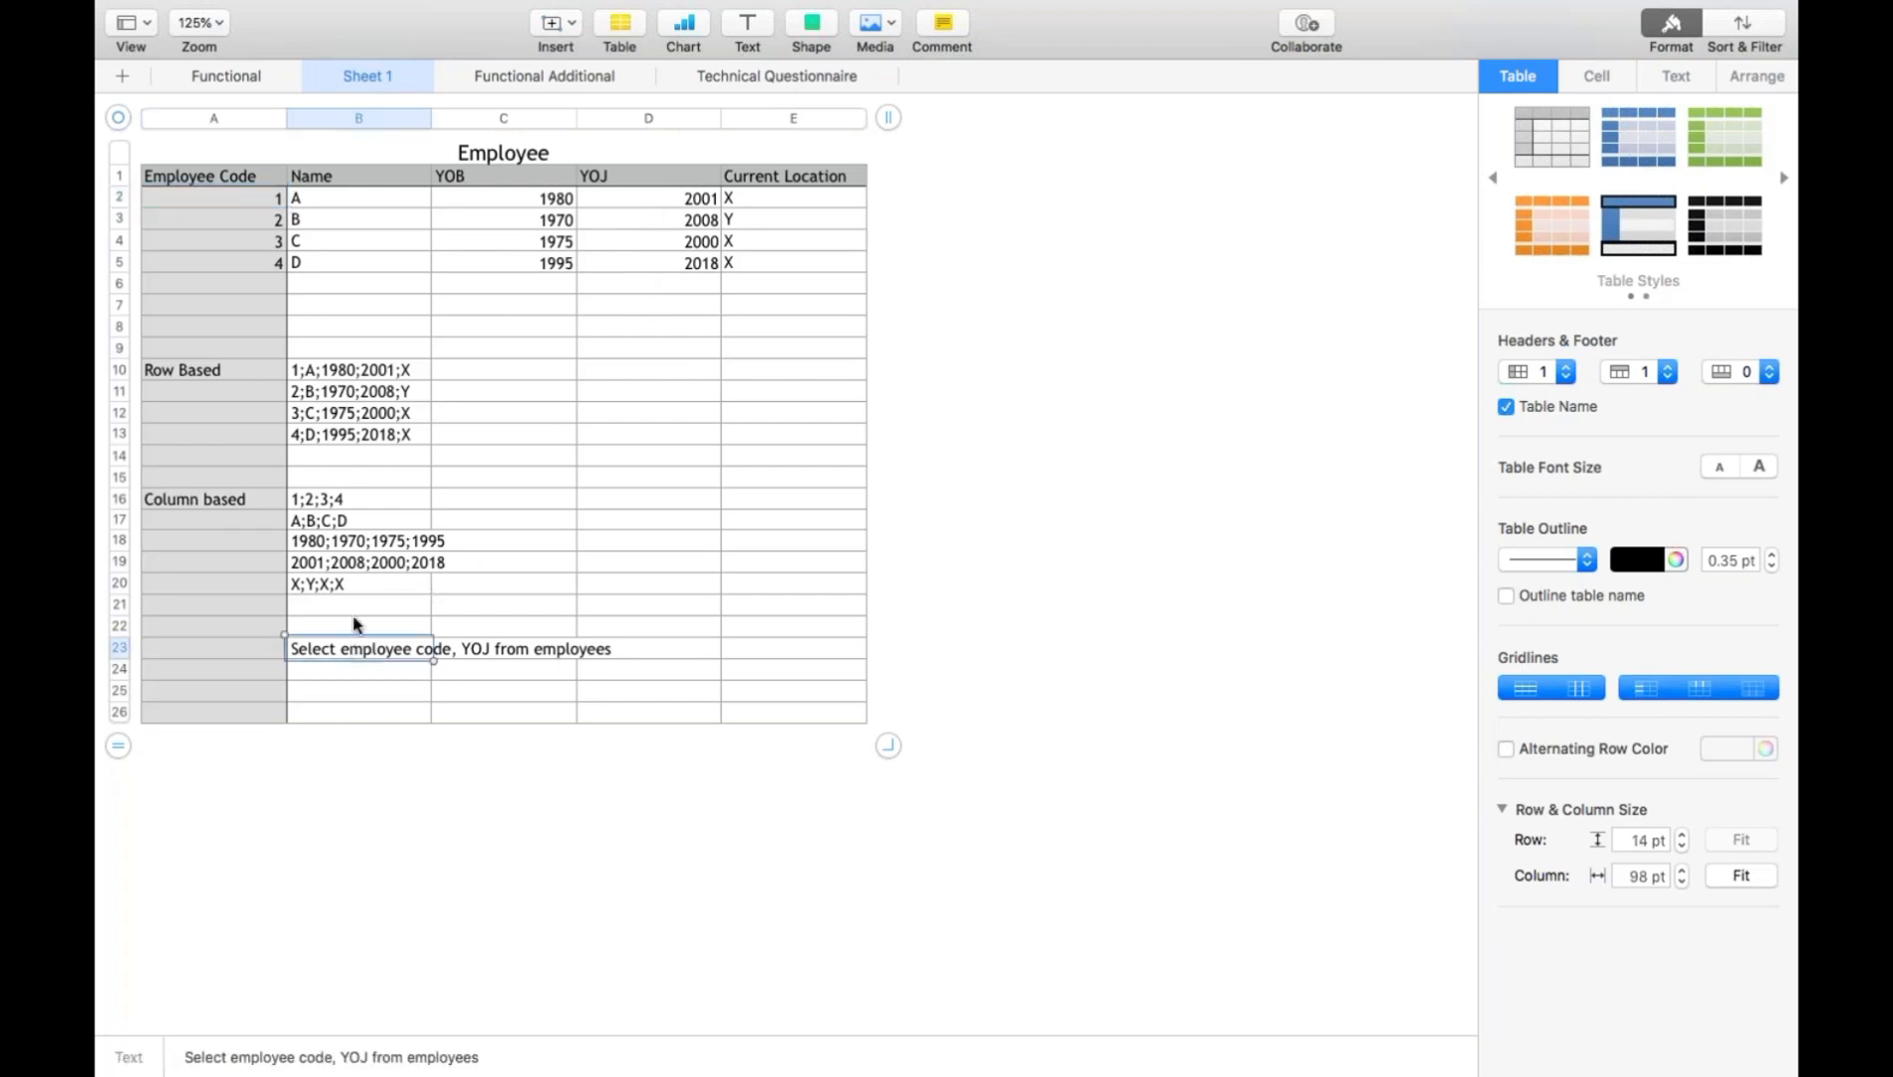
{"action": "left_click", "coordinate": [364, 369]}
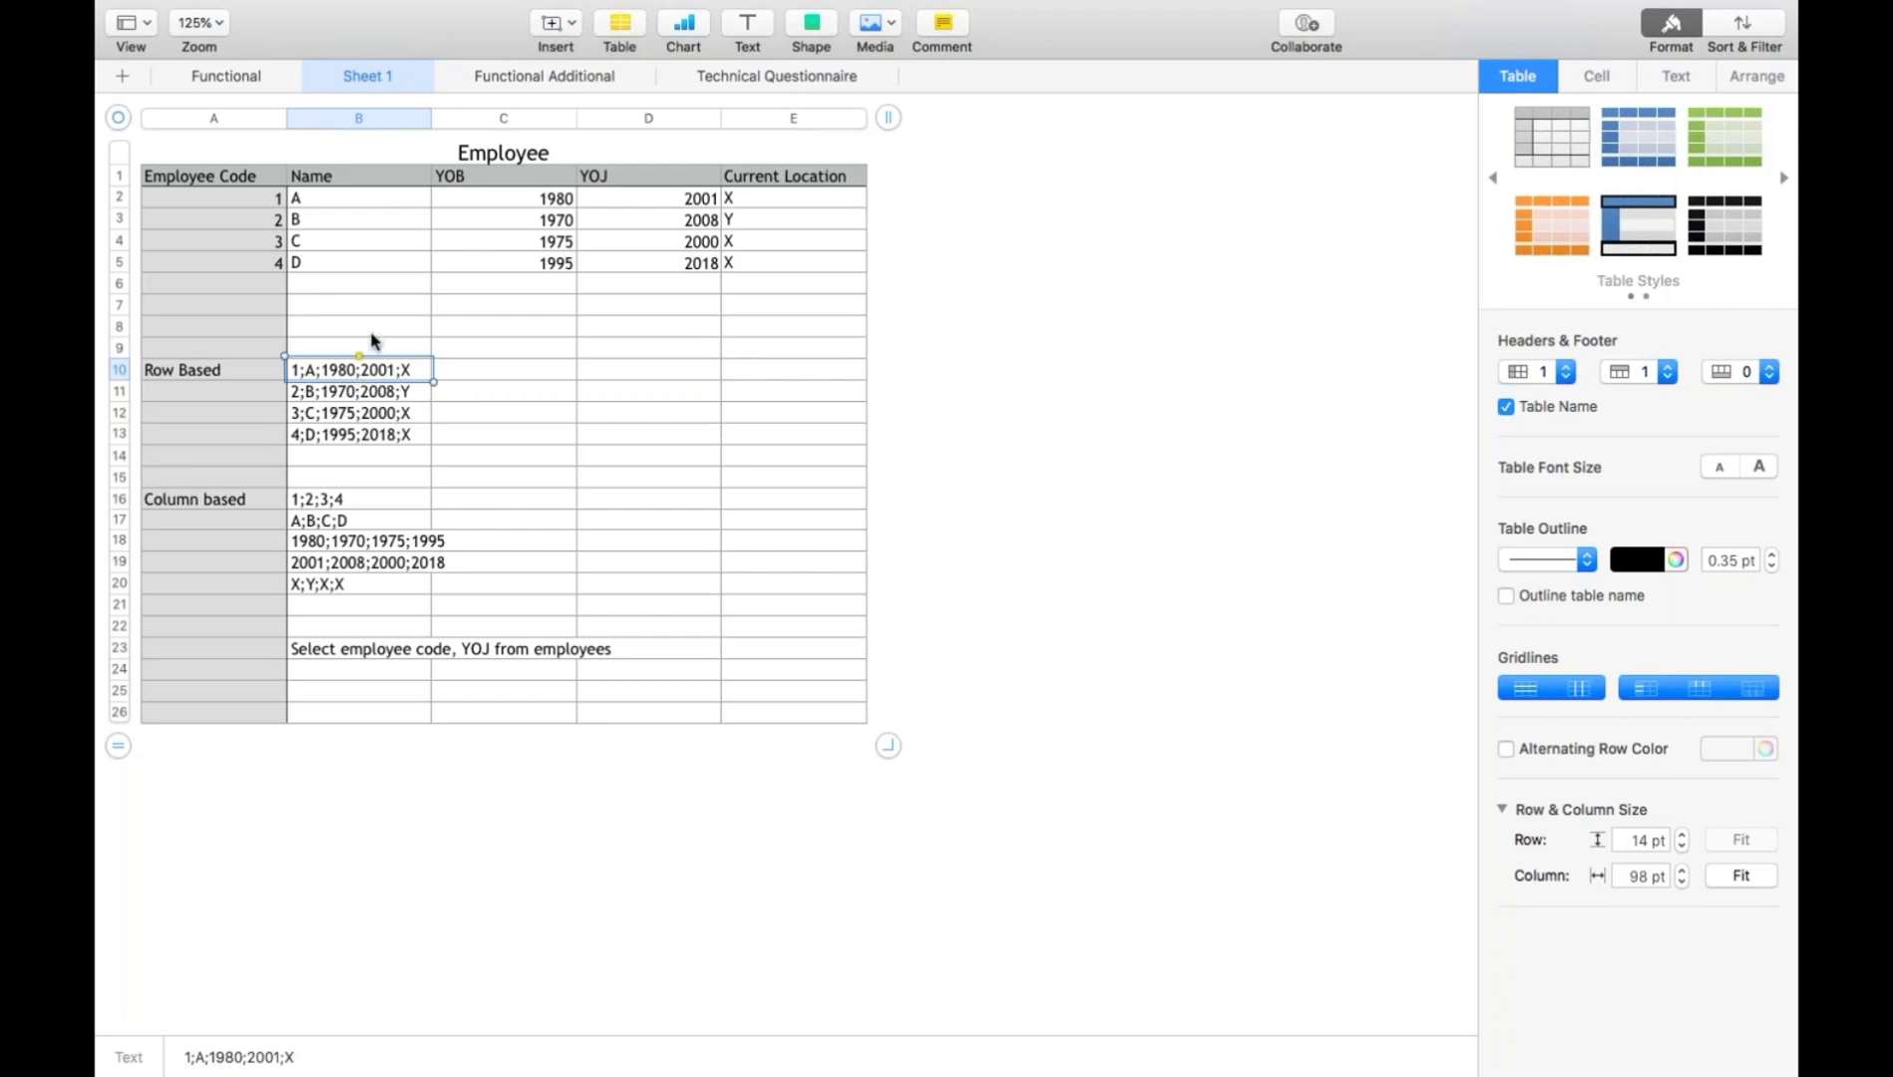
{"action": "left_click", "coordinate": [264, 202]}
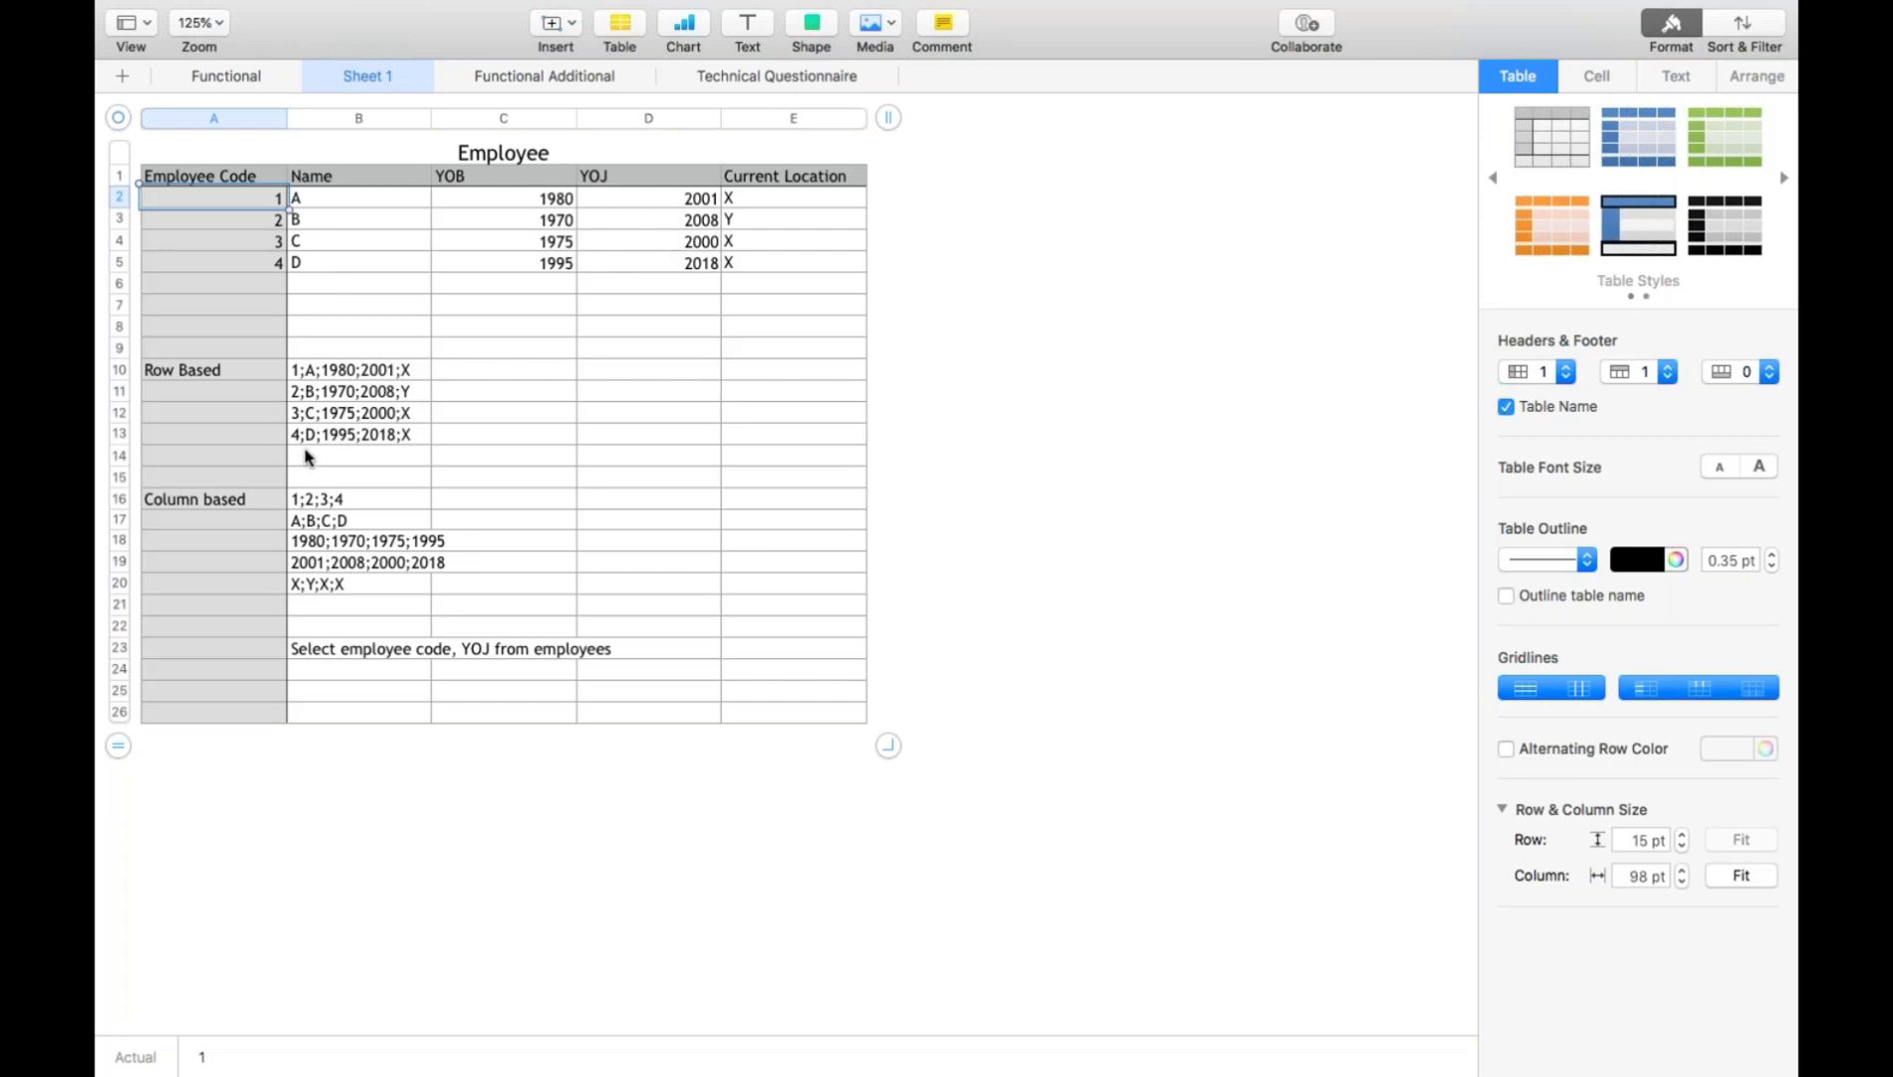
{"action": "left_click", "coordinate": [242, 498]}
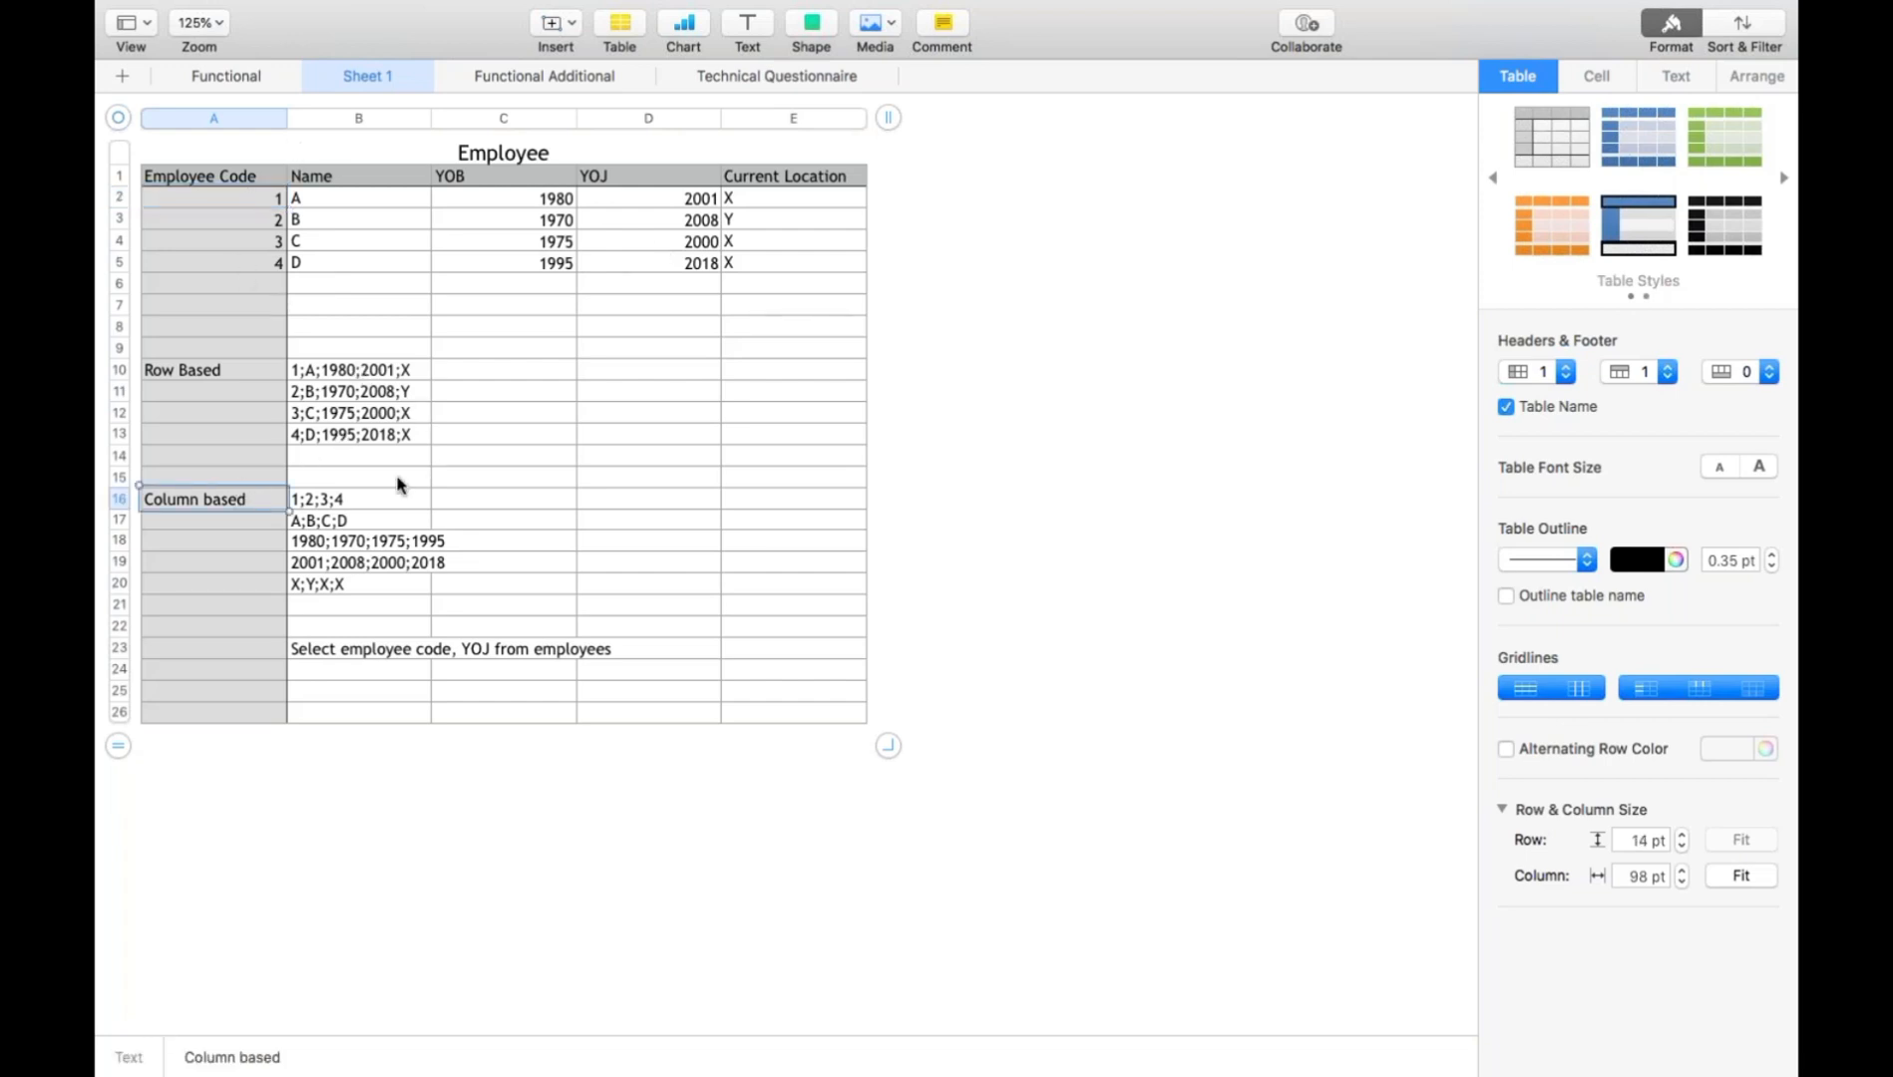
{"action": "left_click", "coordinate": [361, 217]}
{"action": "left_click", "coordinate": [491, 219]}
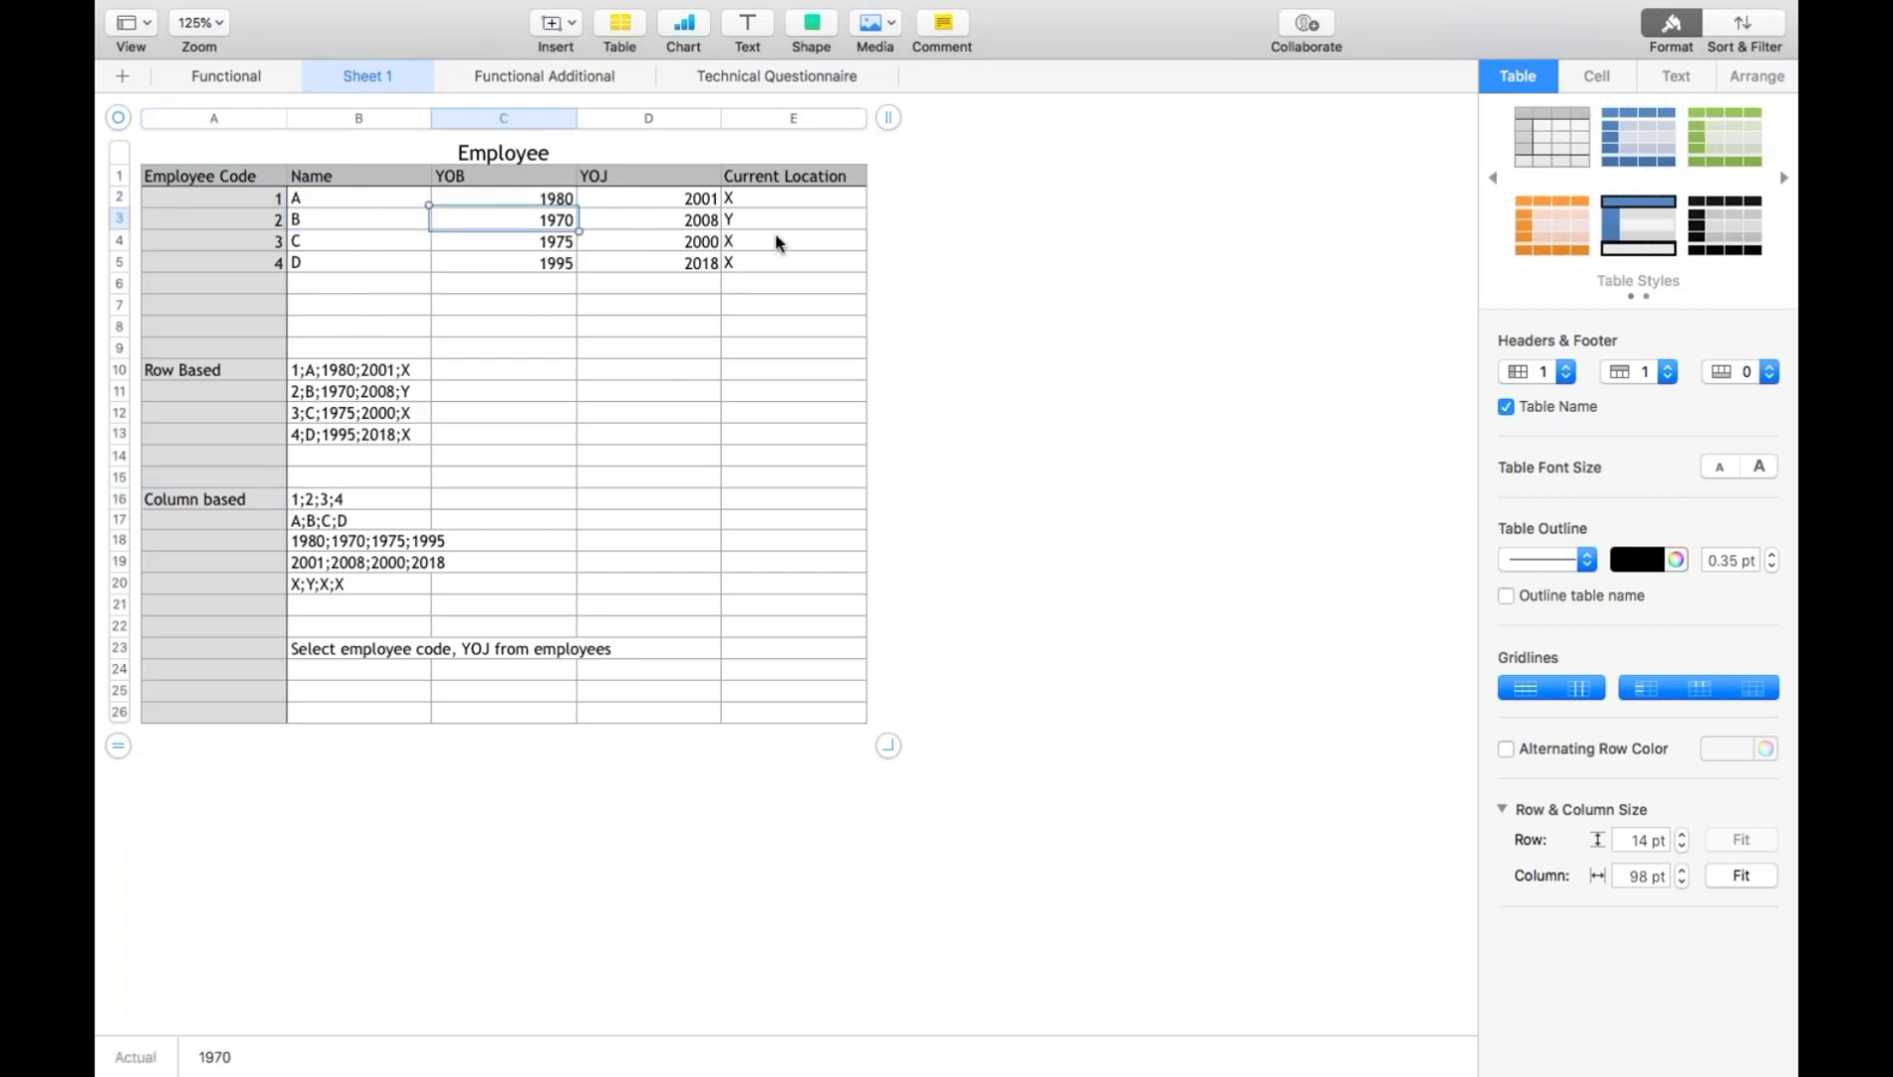
{"action": "left_click", "coordinate": [777, 242]}
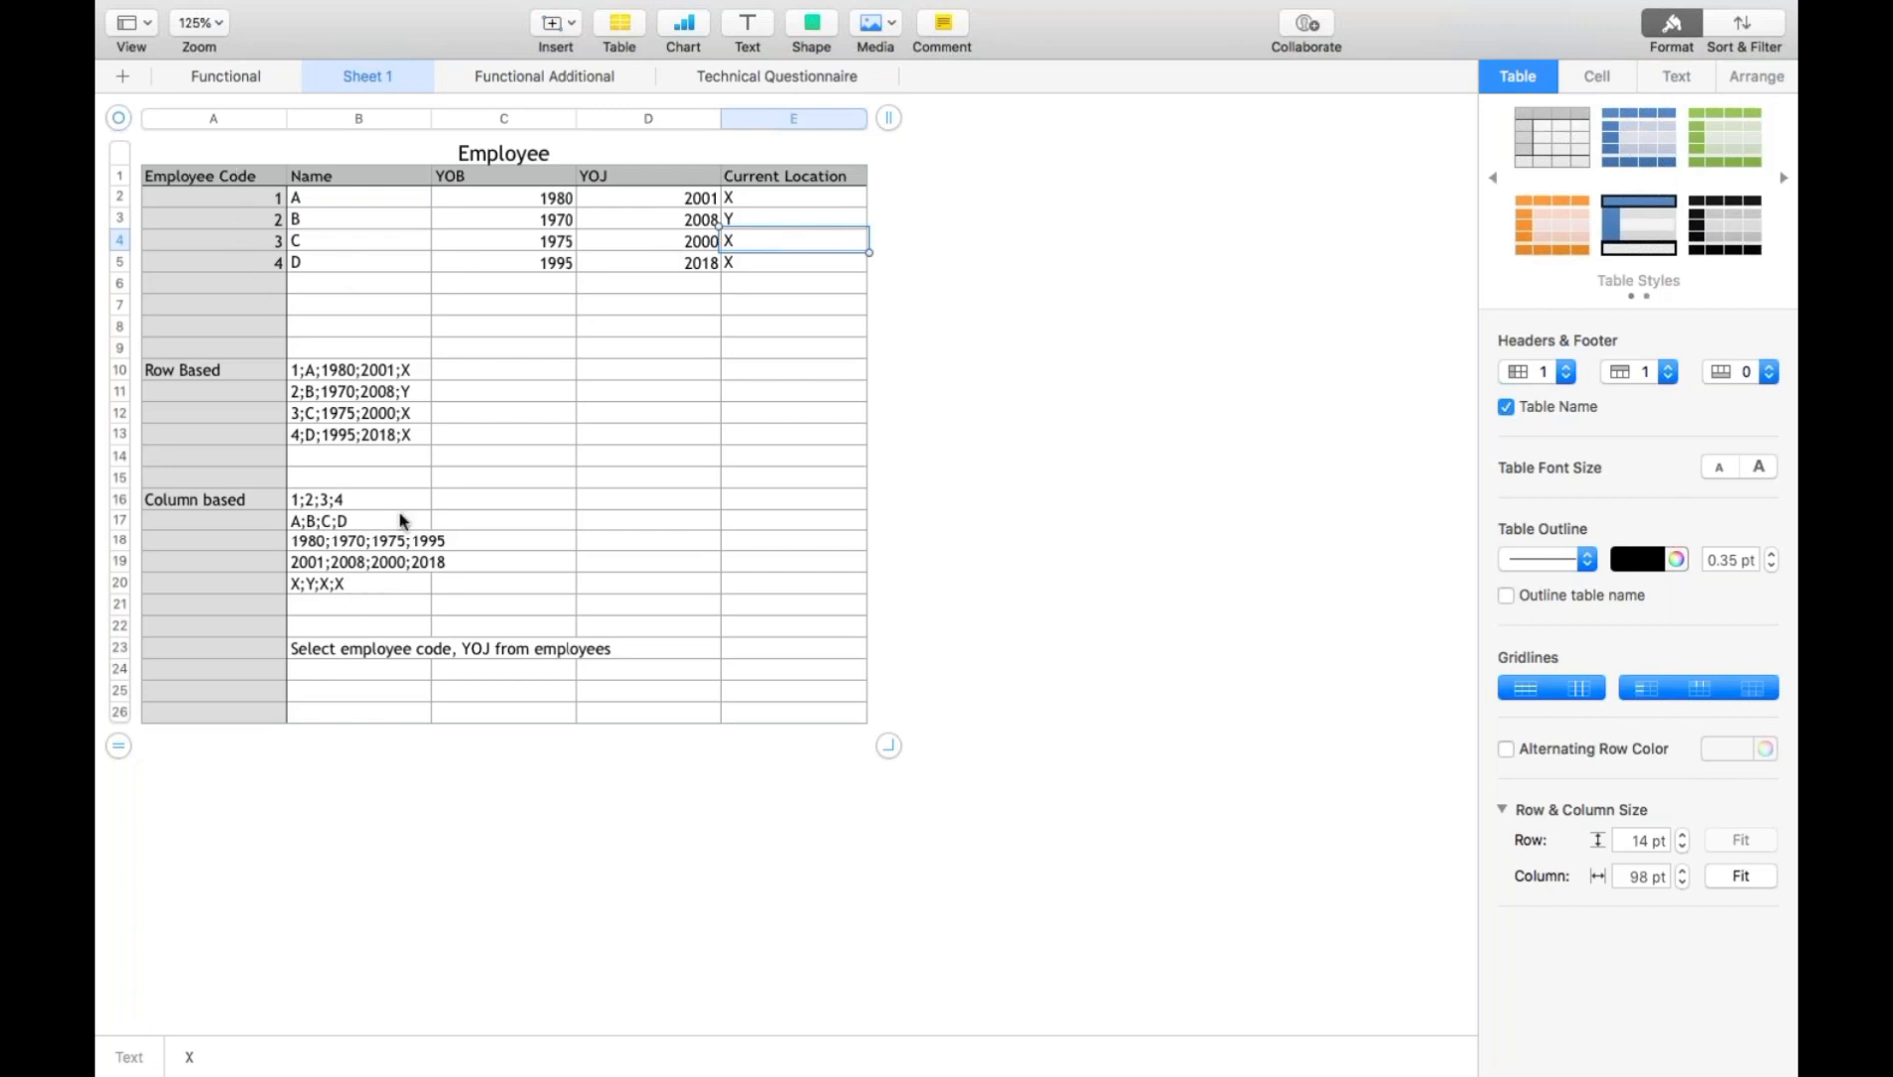
{"action": "left_click", "coordinate": [355, 501]}
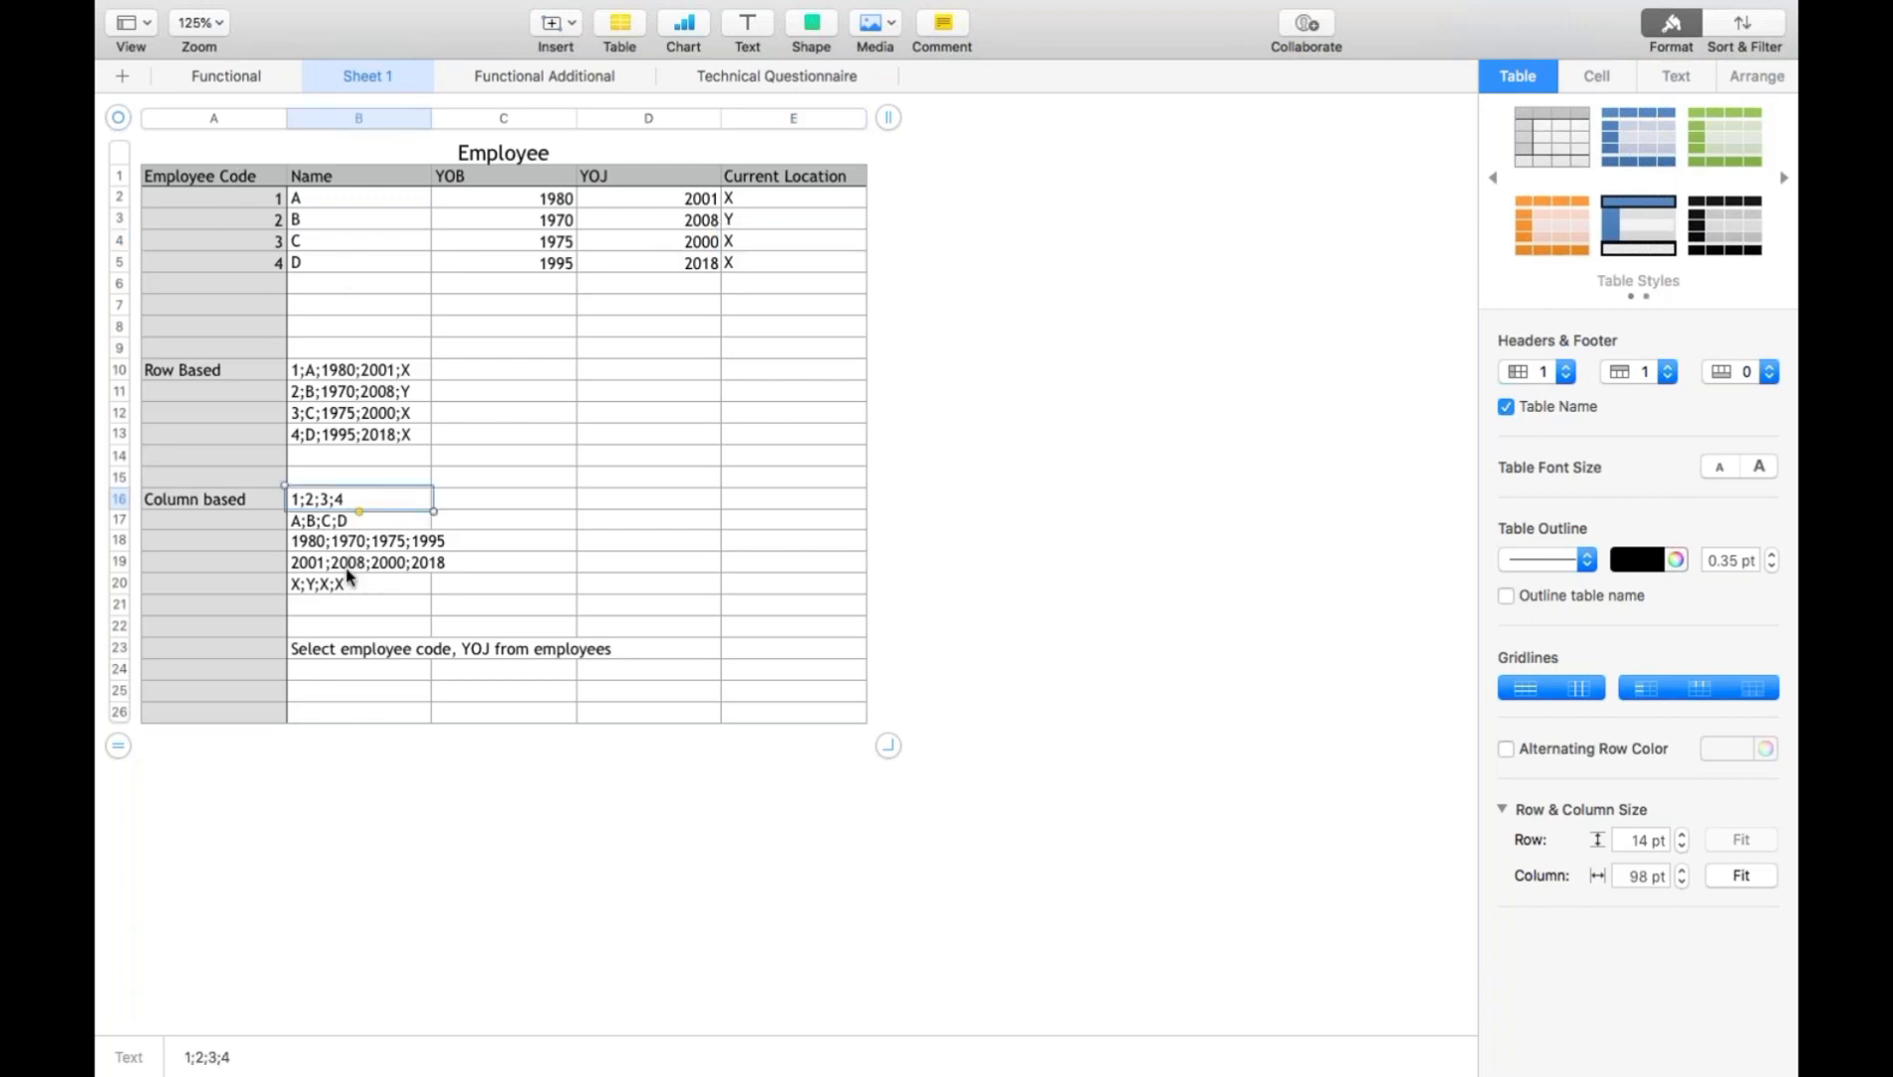
{"action": "left_click", "coordinate": [348, 565]}
{"action": "left_click", "coordinate": [341, 521]}
{"action": "left_click", "coordinate": [340, 545]}
{"action": "left_click", "coordinate": [335, 594]}
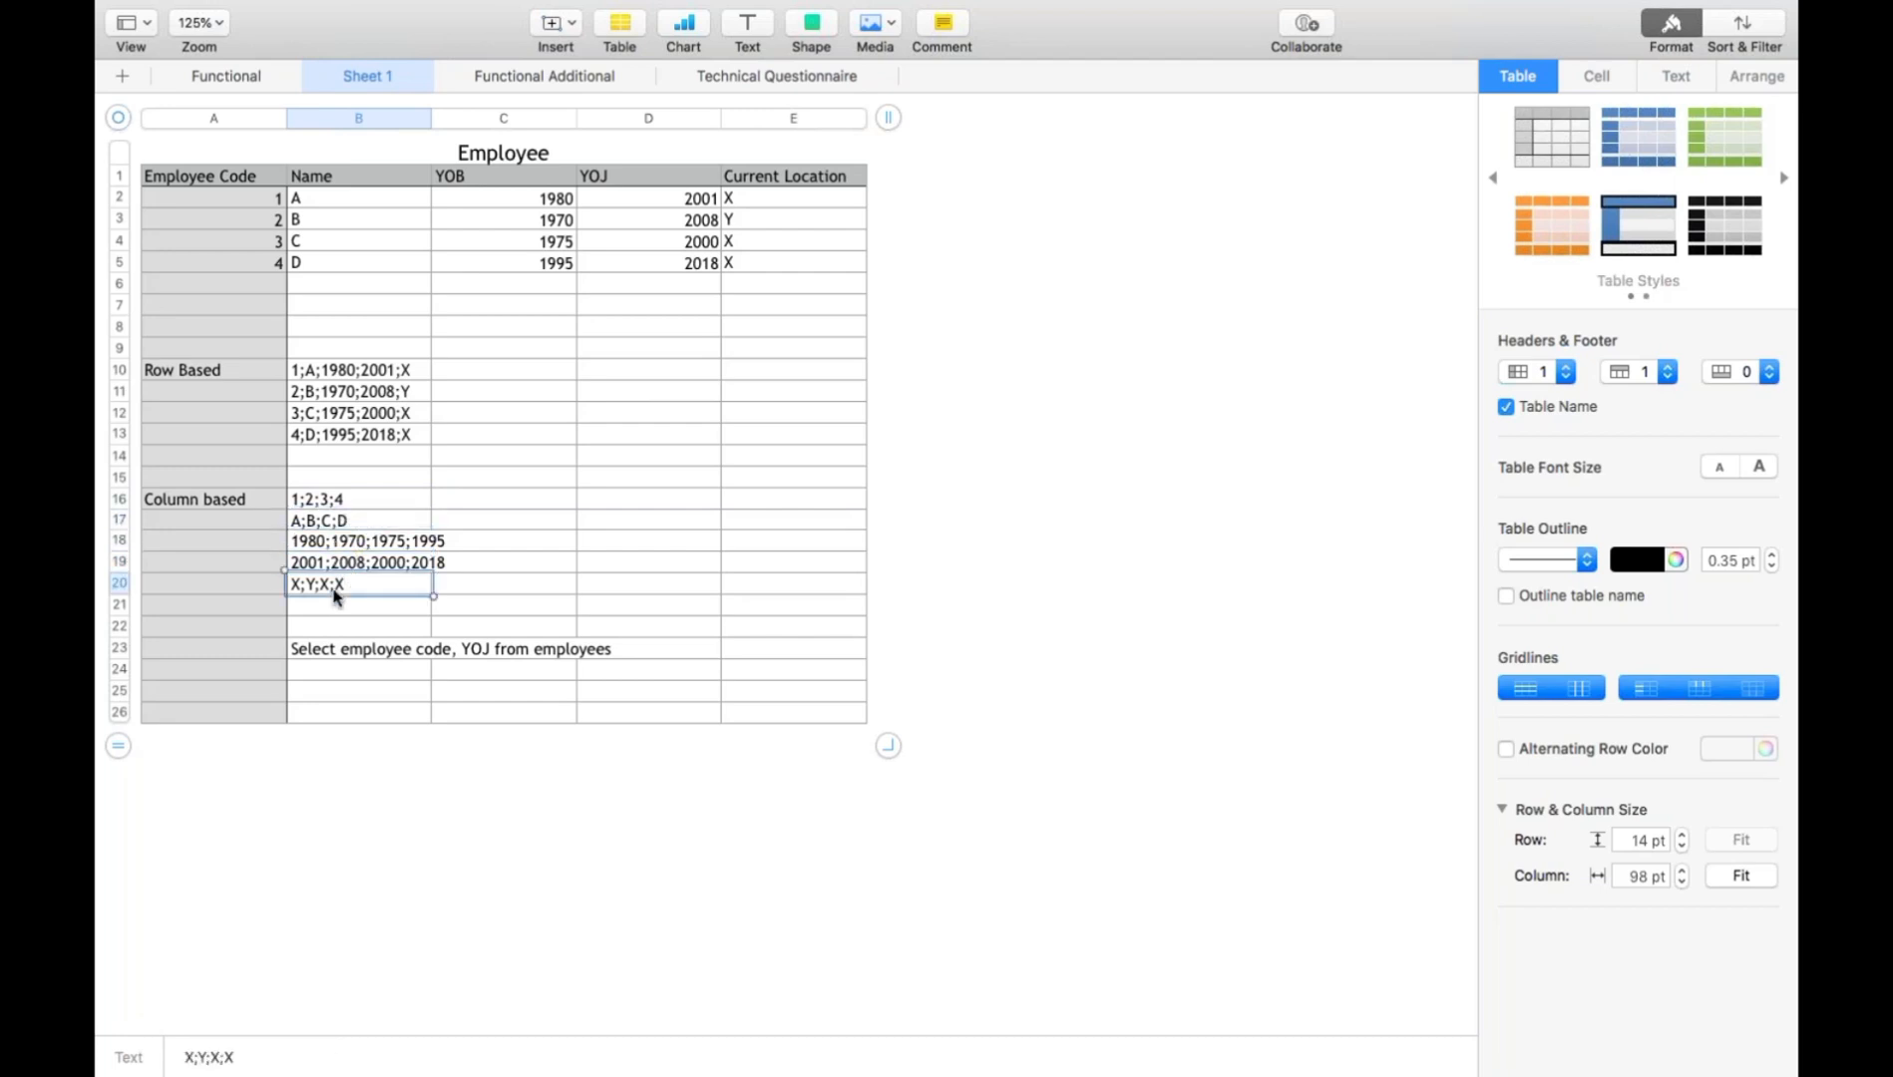
{"action": "left_click", "coordinate": [371, 656]}
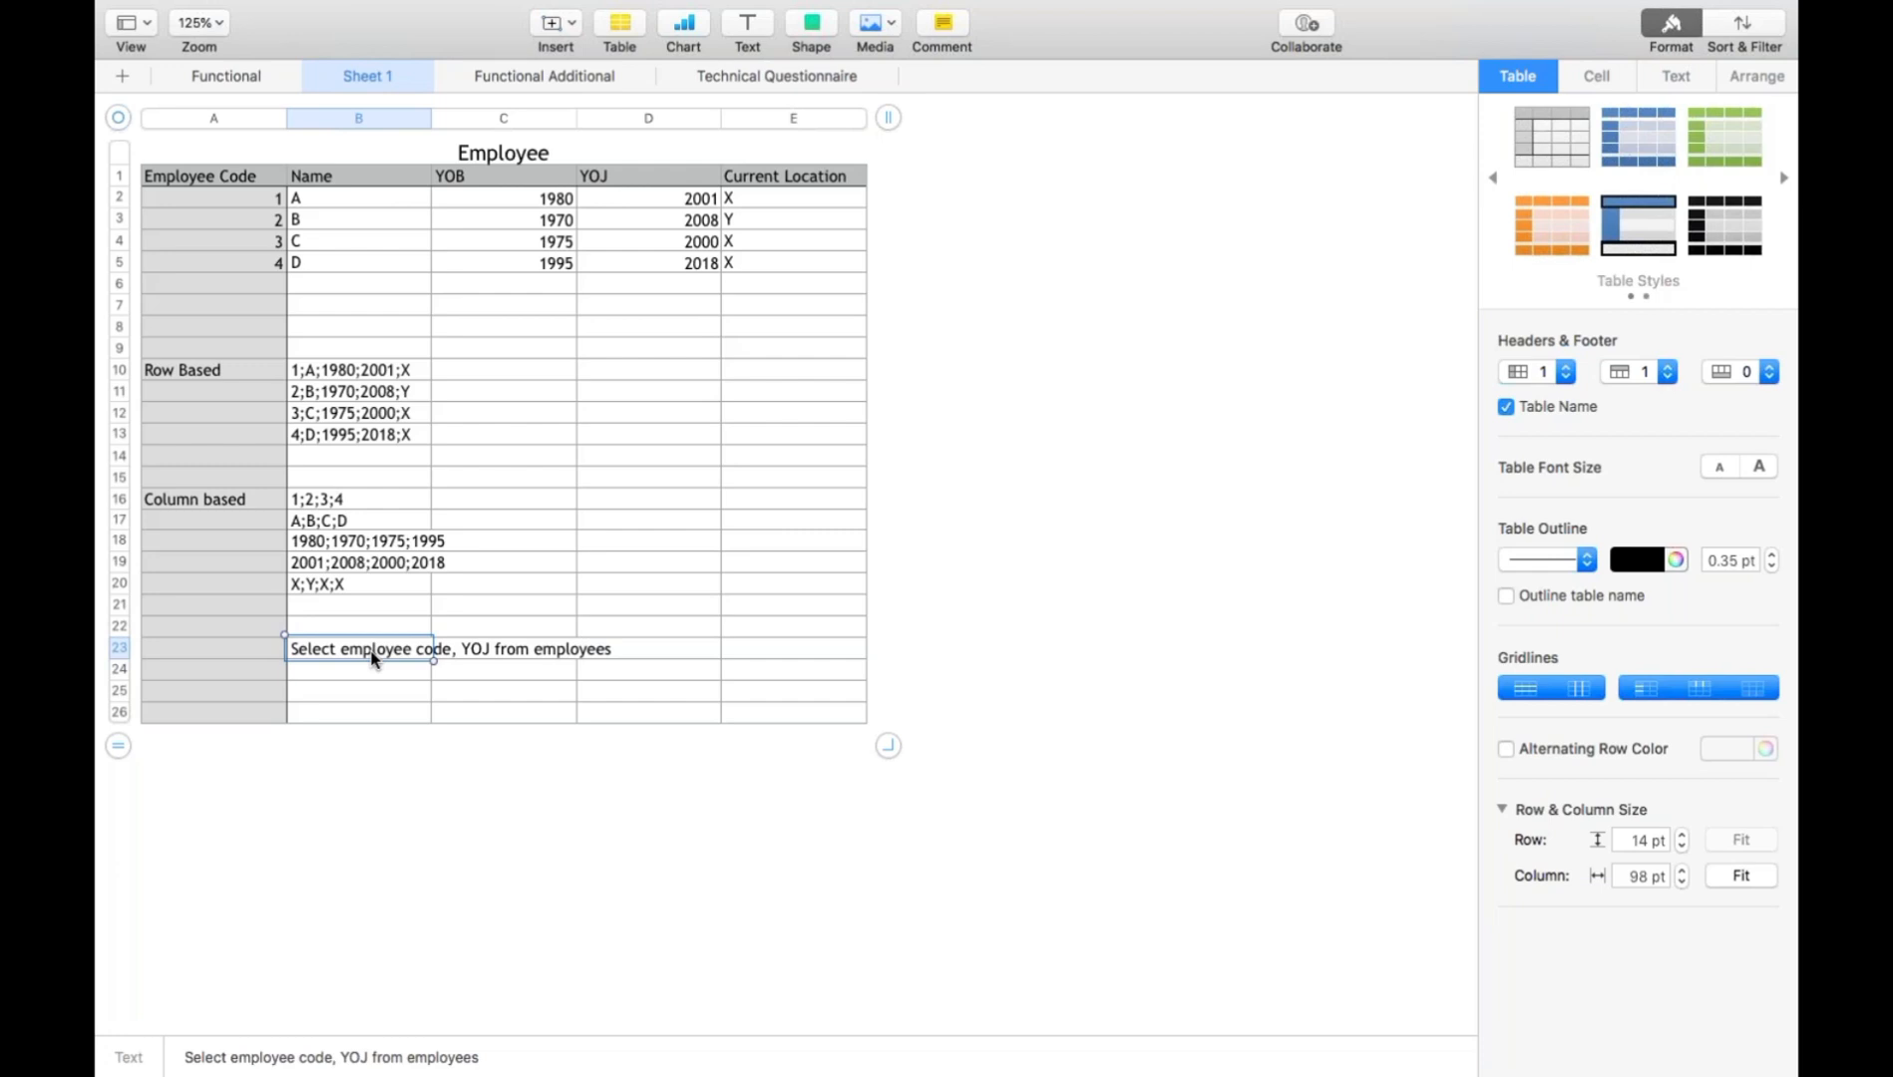
- Enter 300 in cell E11 and 20 in cell E12 beside the row-based records
{"action": "left_click", "coordinate": [811, 395]}
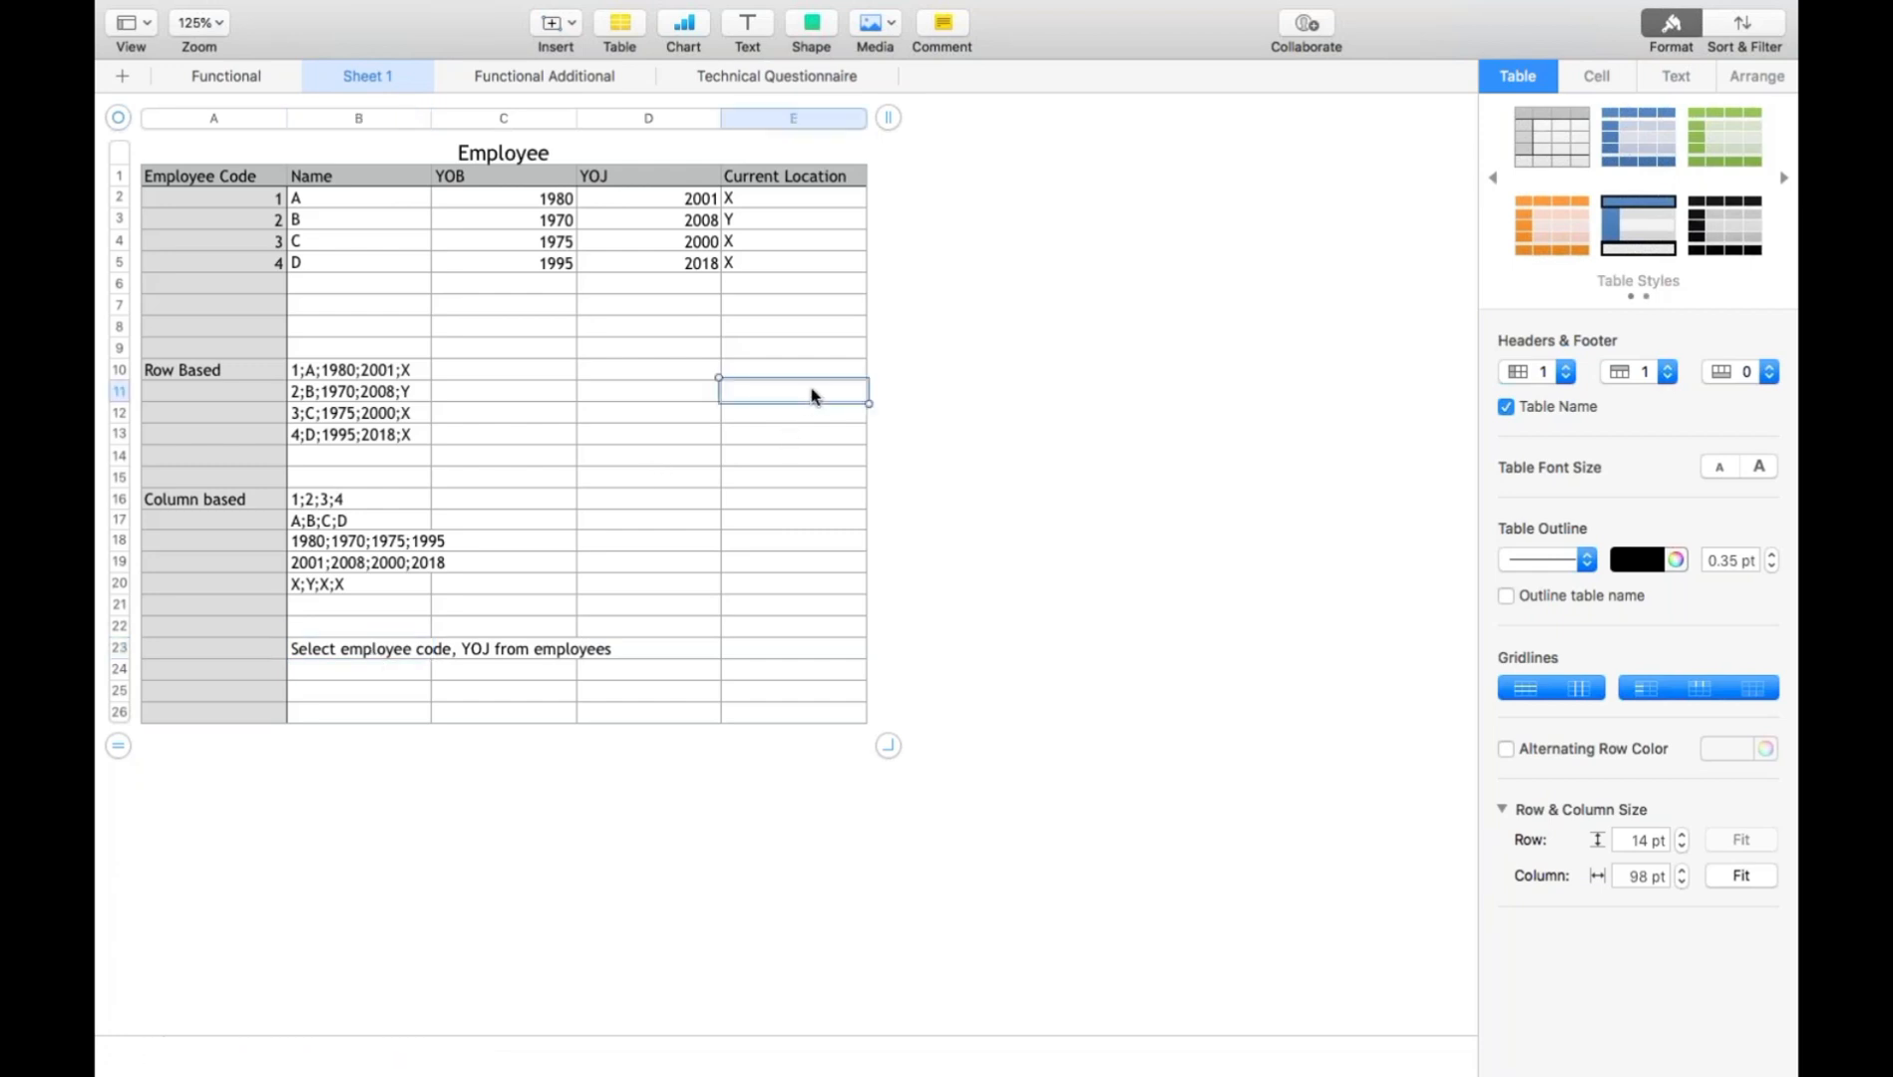
{"action": "type", "text": "300"}
{"action": "key", "text": "Return"}
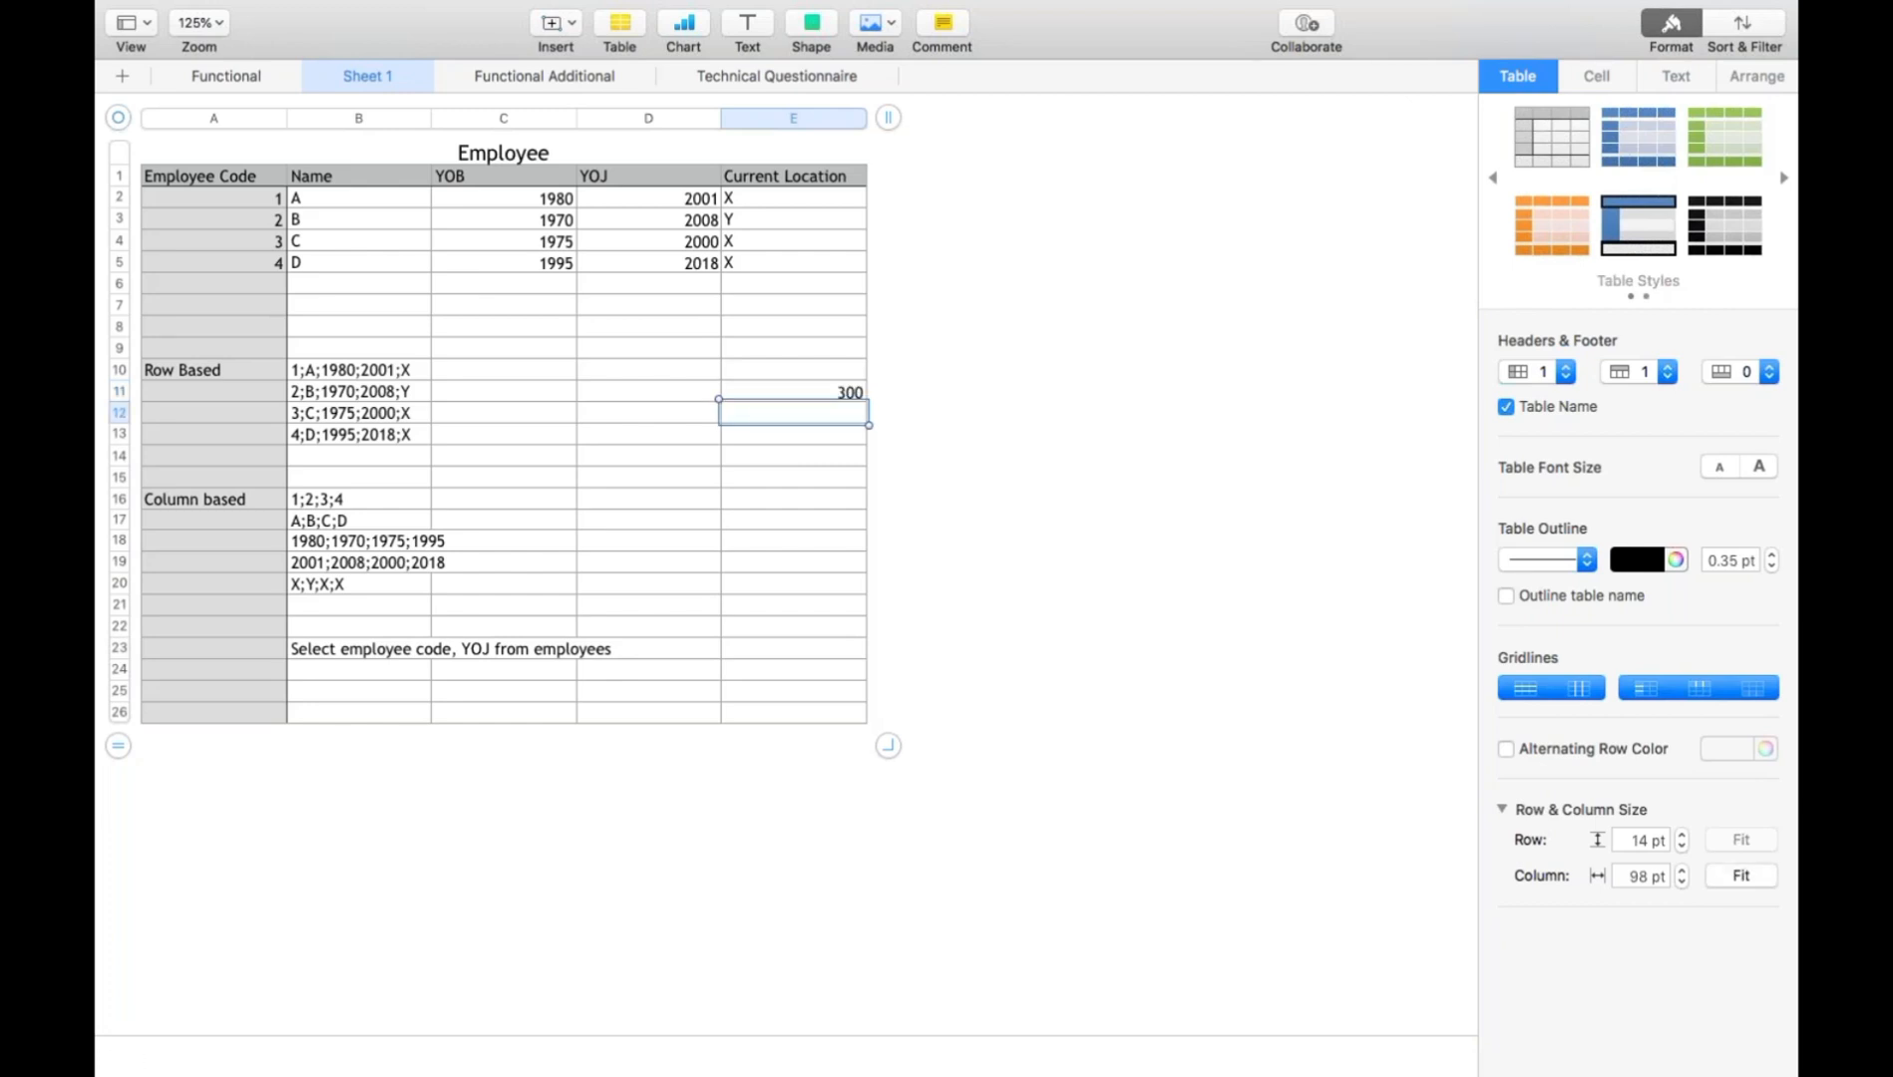
{"action": "type", "text": "20"}
{"action": "key", "text": "Return"}
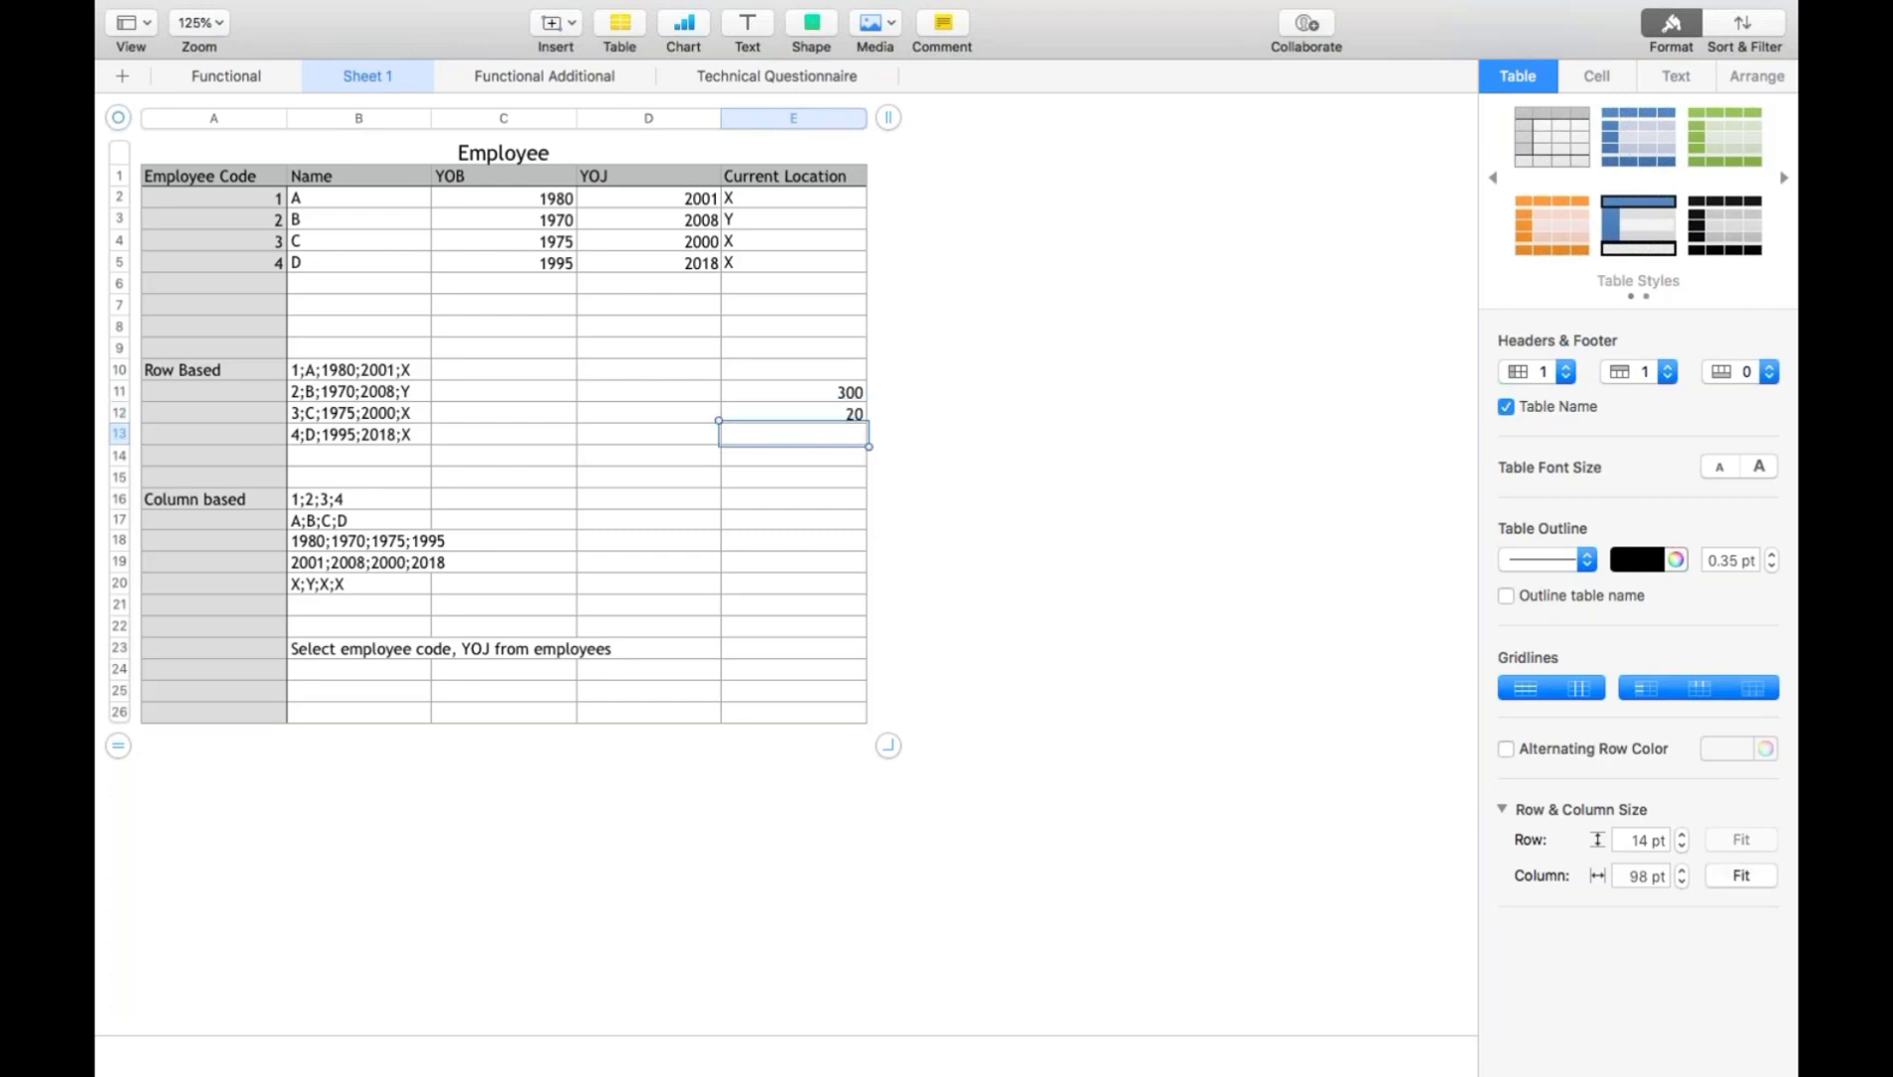
- Enter "300ms" in cell D11, beside the 300 value
{"action": "key", "text": "Up"}
{"action": "key", "text": "Up"}
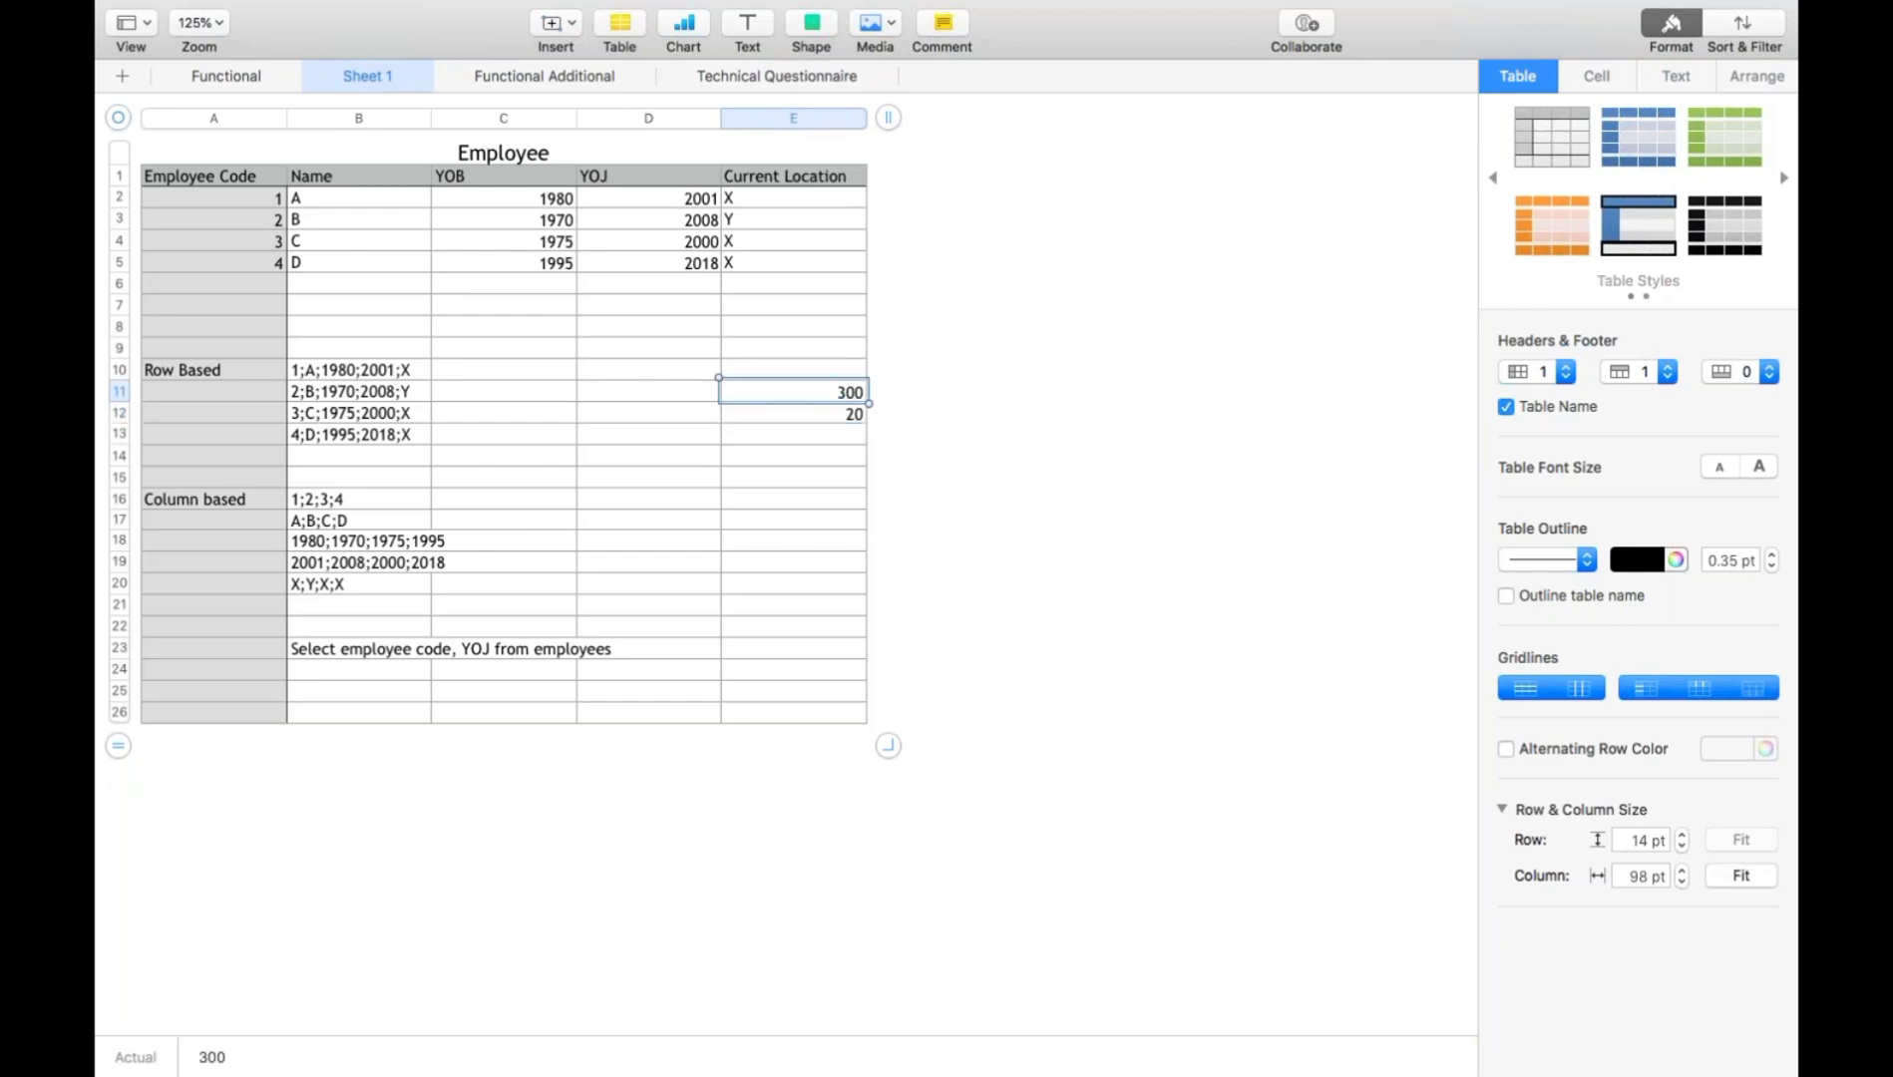
{"action": "key", "text": "Down"}
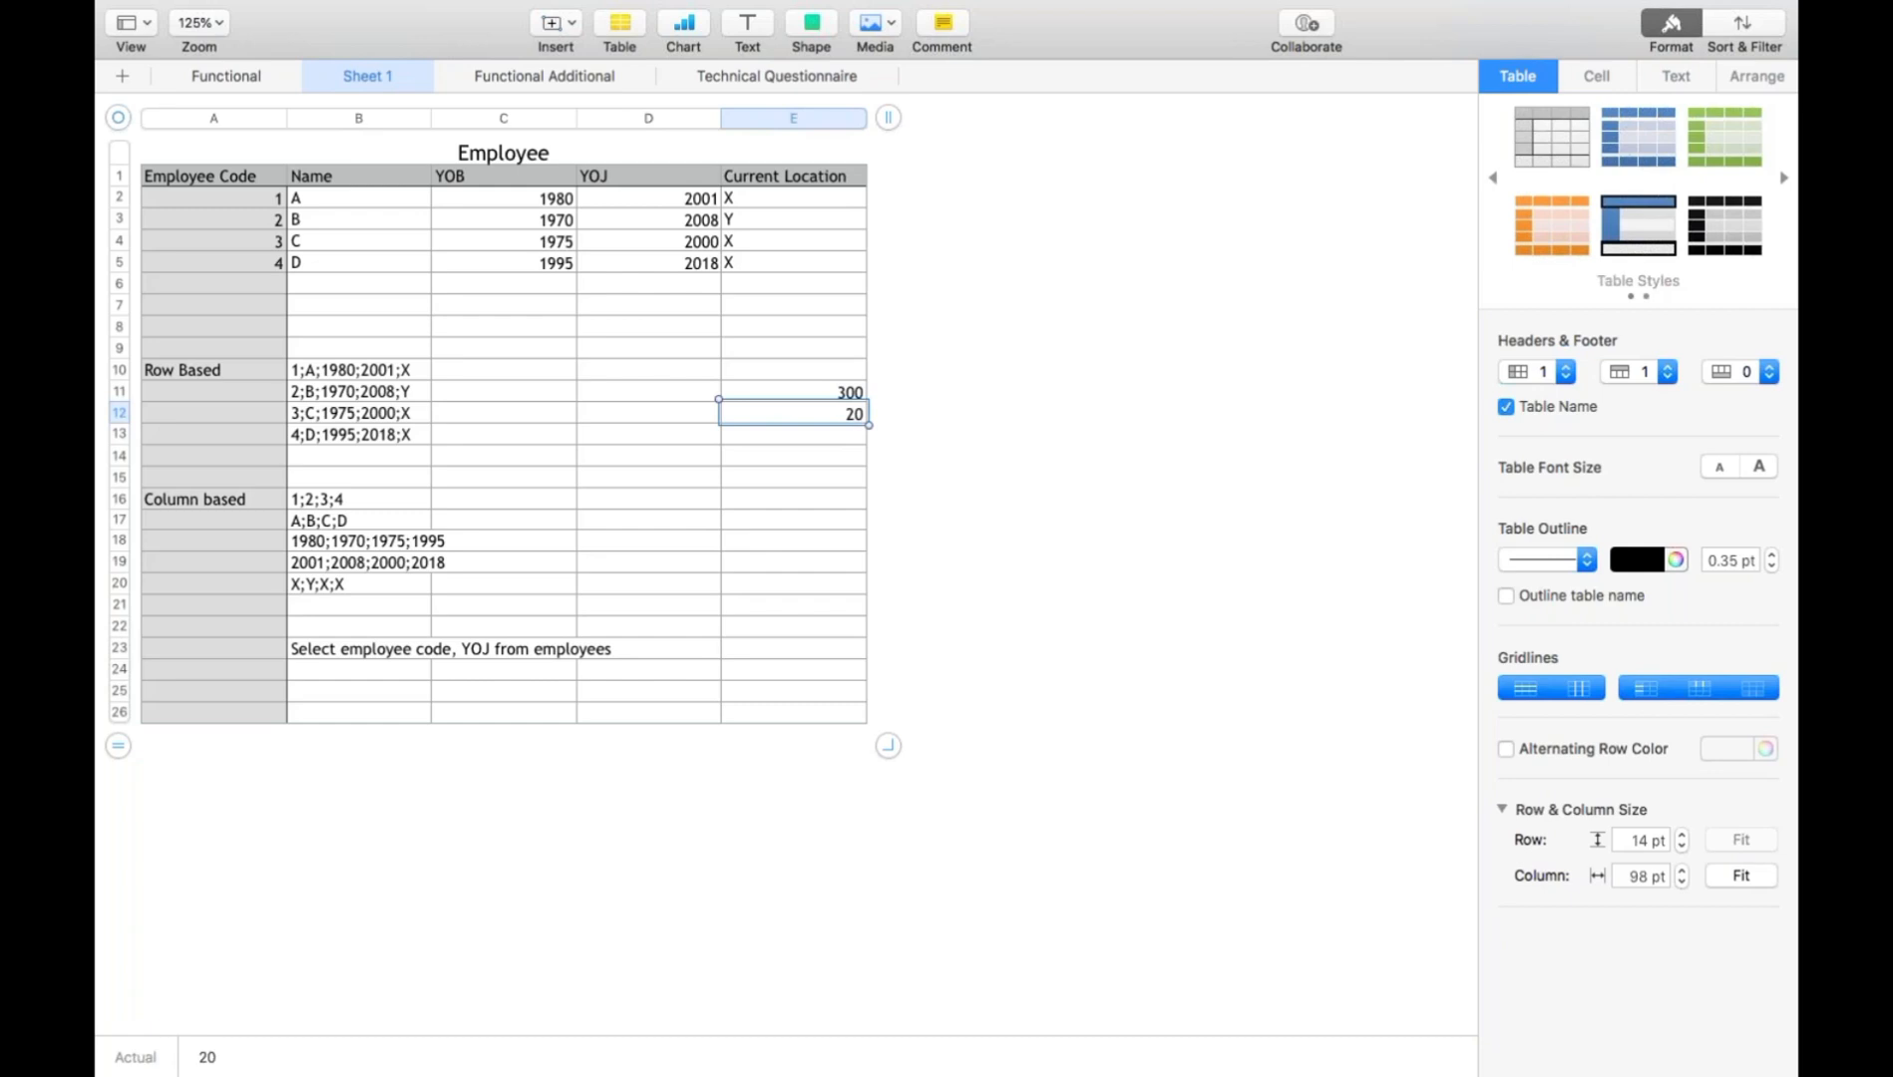
{"action": "key", "text": "Up"}
{"action": "key", "text": "Left"}
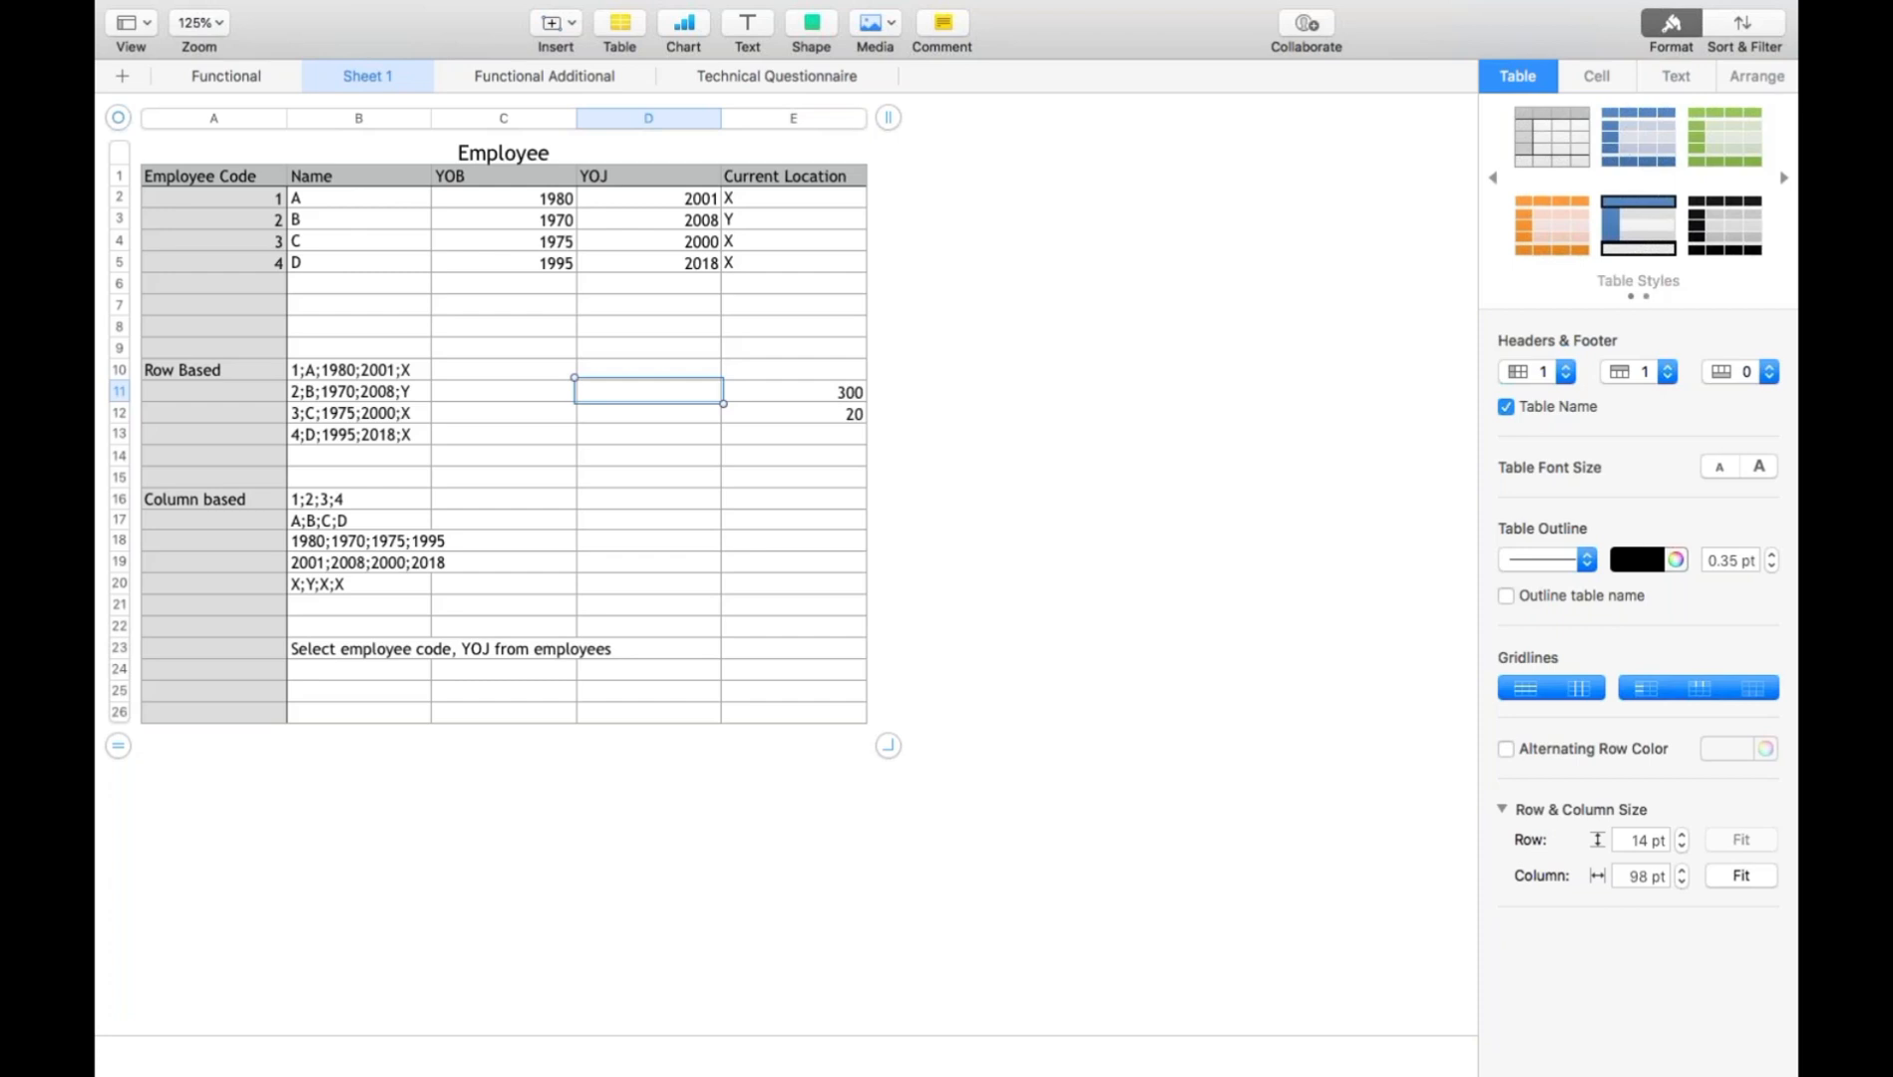
{"action": "type", "text": "3"}
{"action": "type", "text": "ms"}
{"action": "key", "text": "Return"}
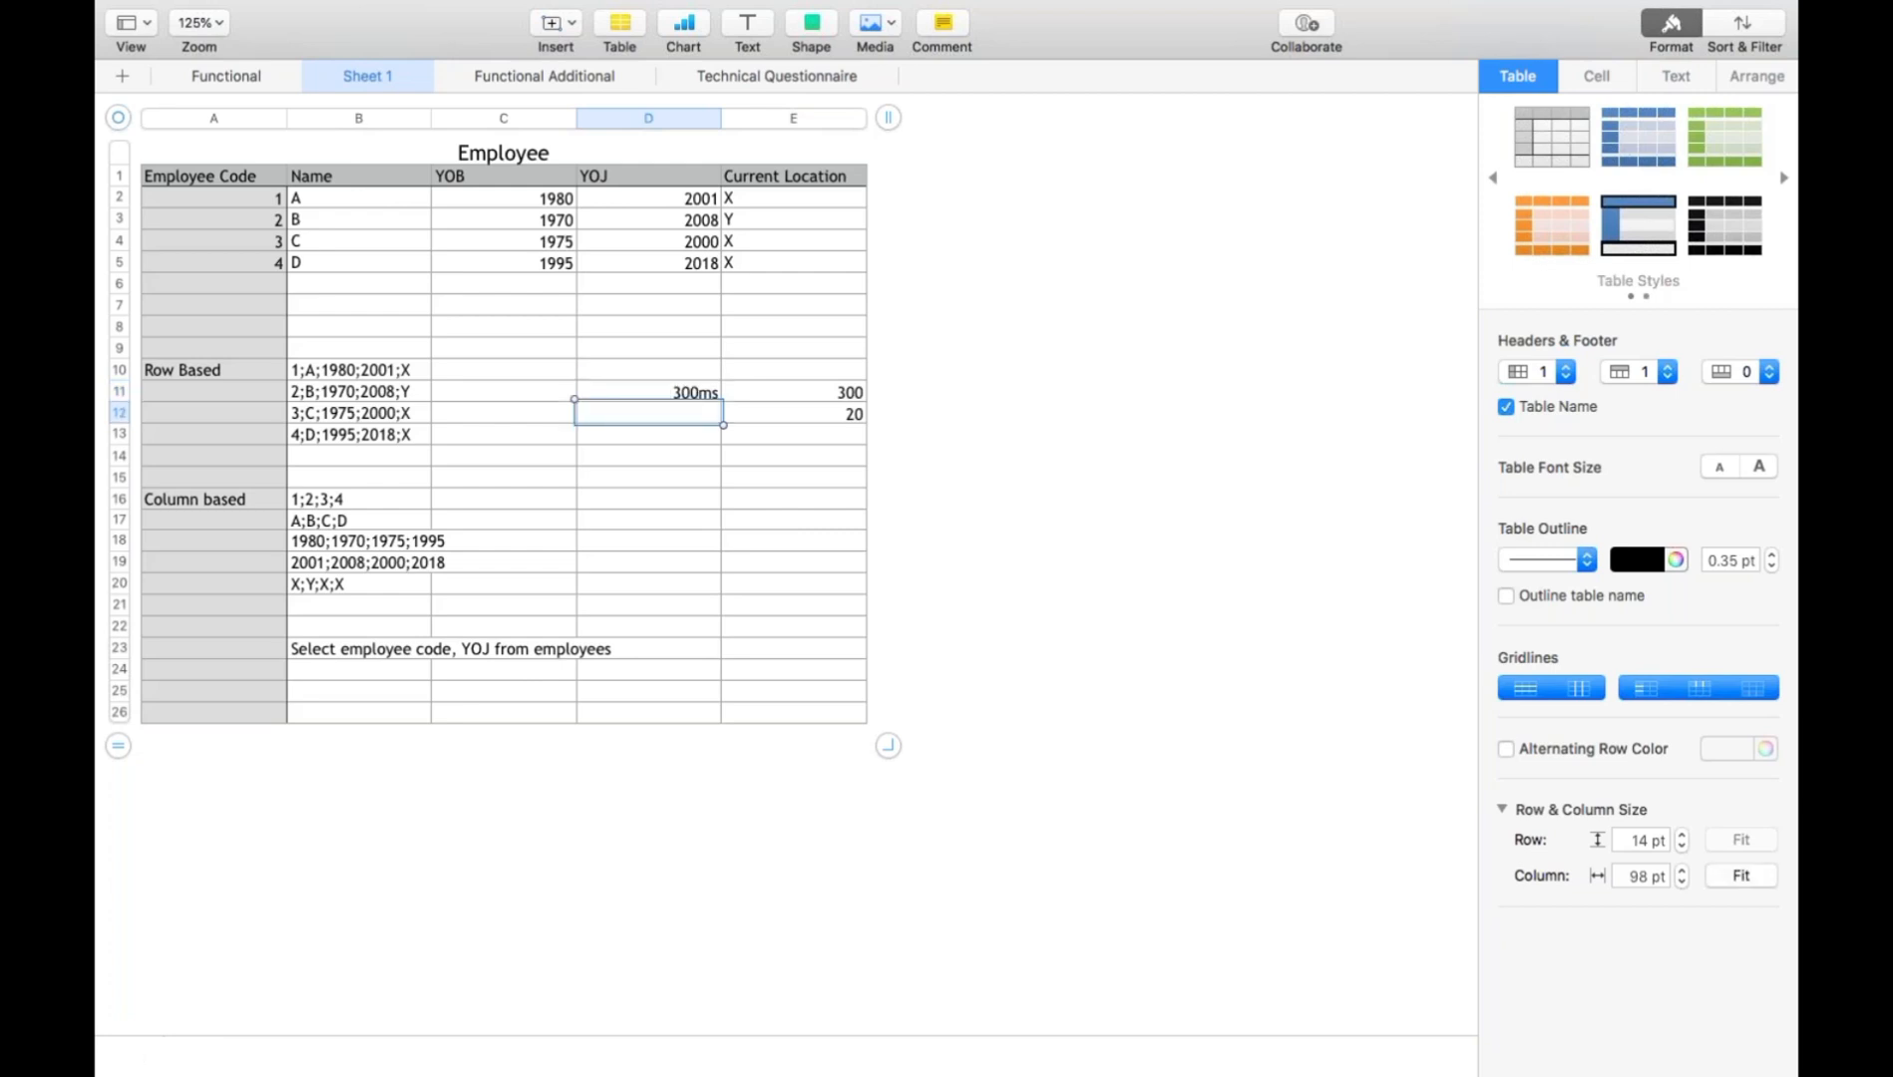
{"action": "left_click", "coordinate": [836, 423]}
{"action": "left_click", "coordinate": [817, 396]}
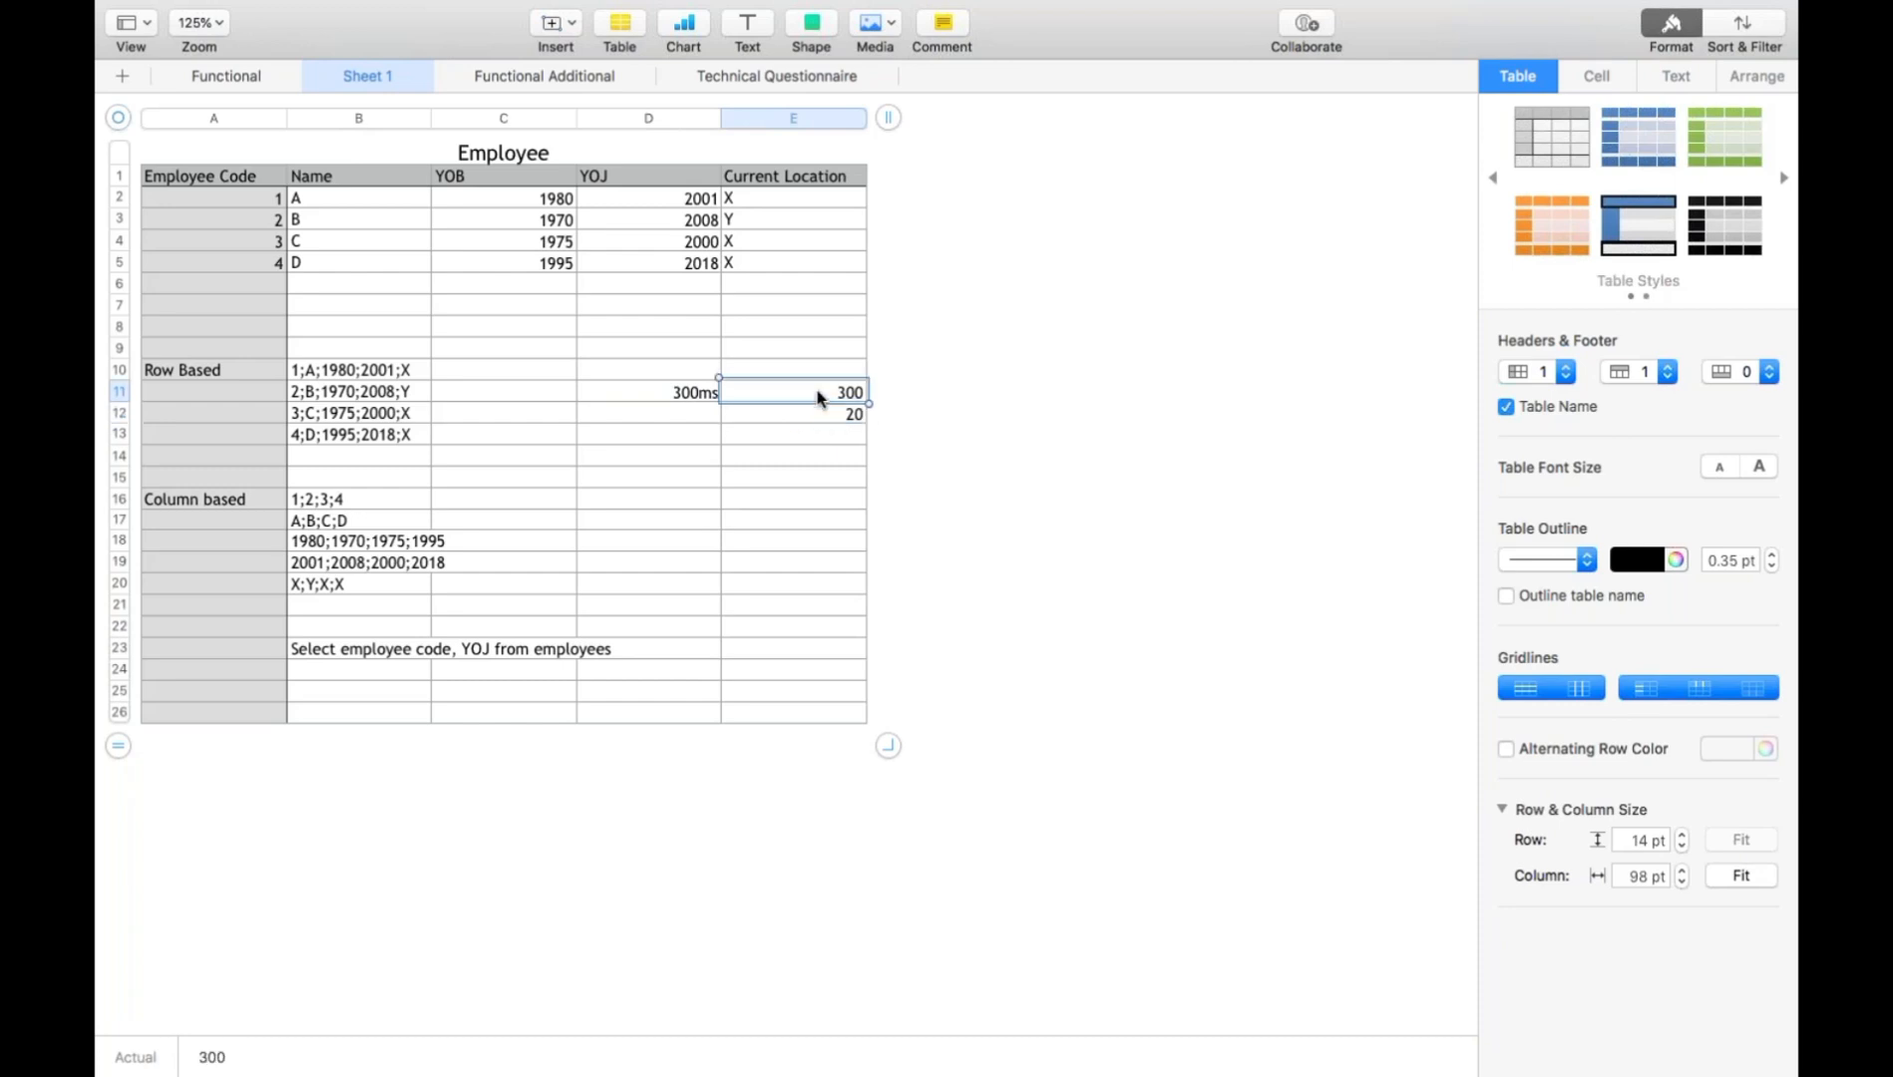
- Enter "20ms" in cell D12, beside the 20 value
{"action": "left_click", "coordinate": [812, 417]}
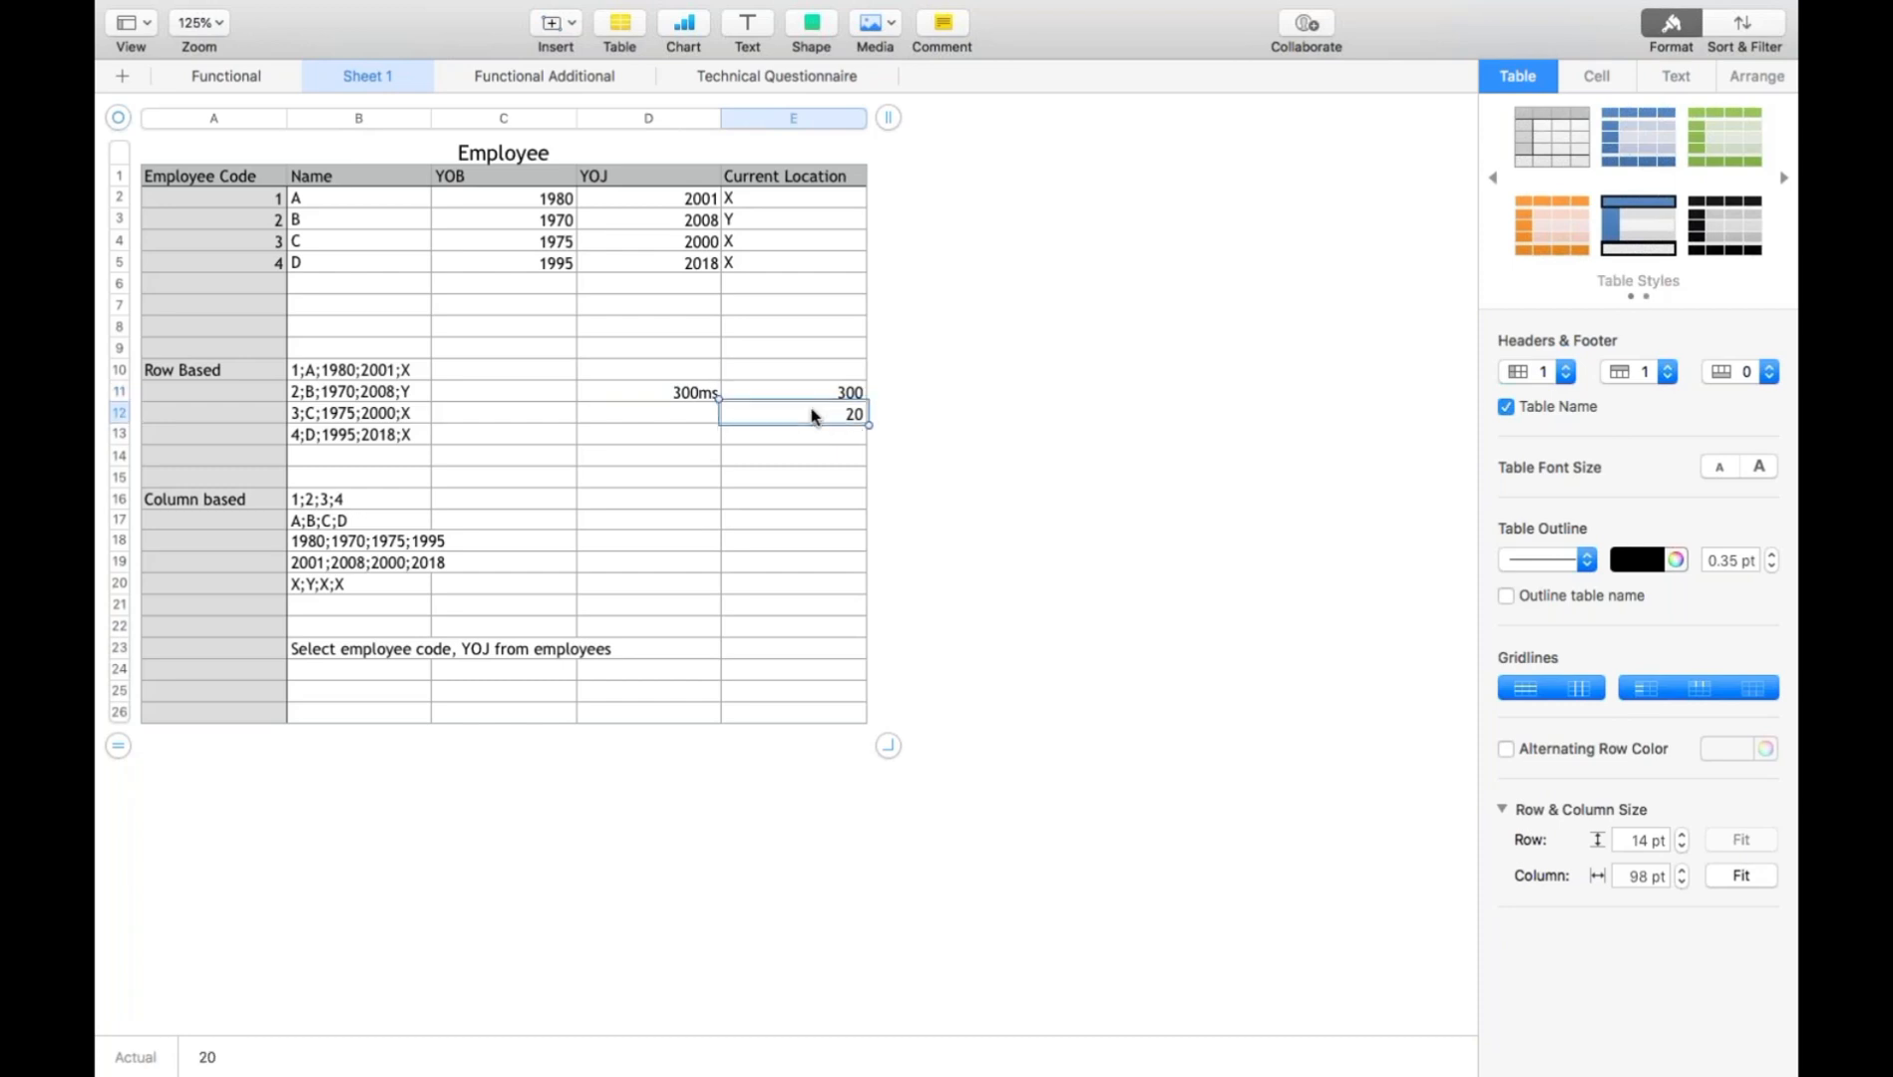
{"action": "left_click", "coordinate": [685, 420]}
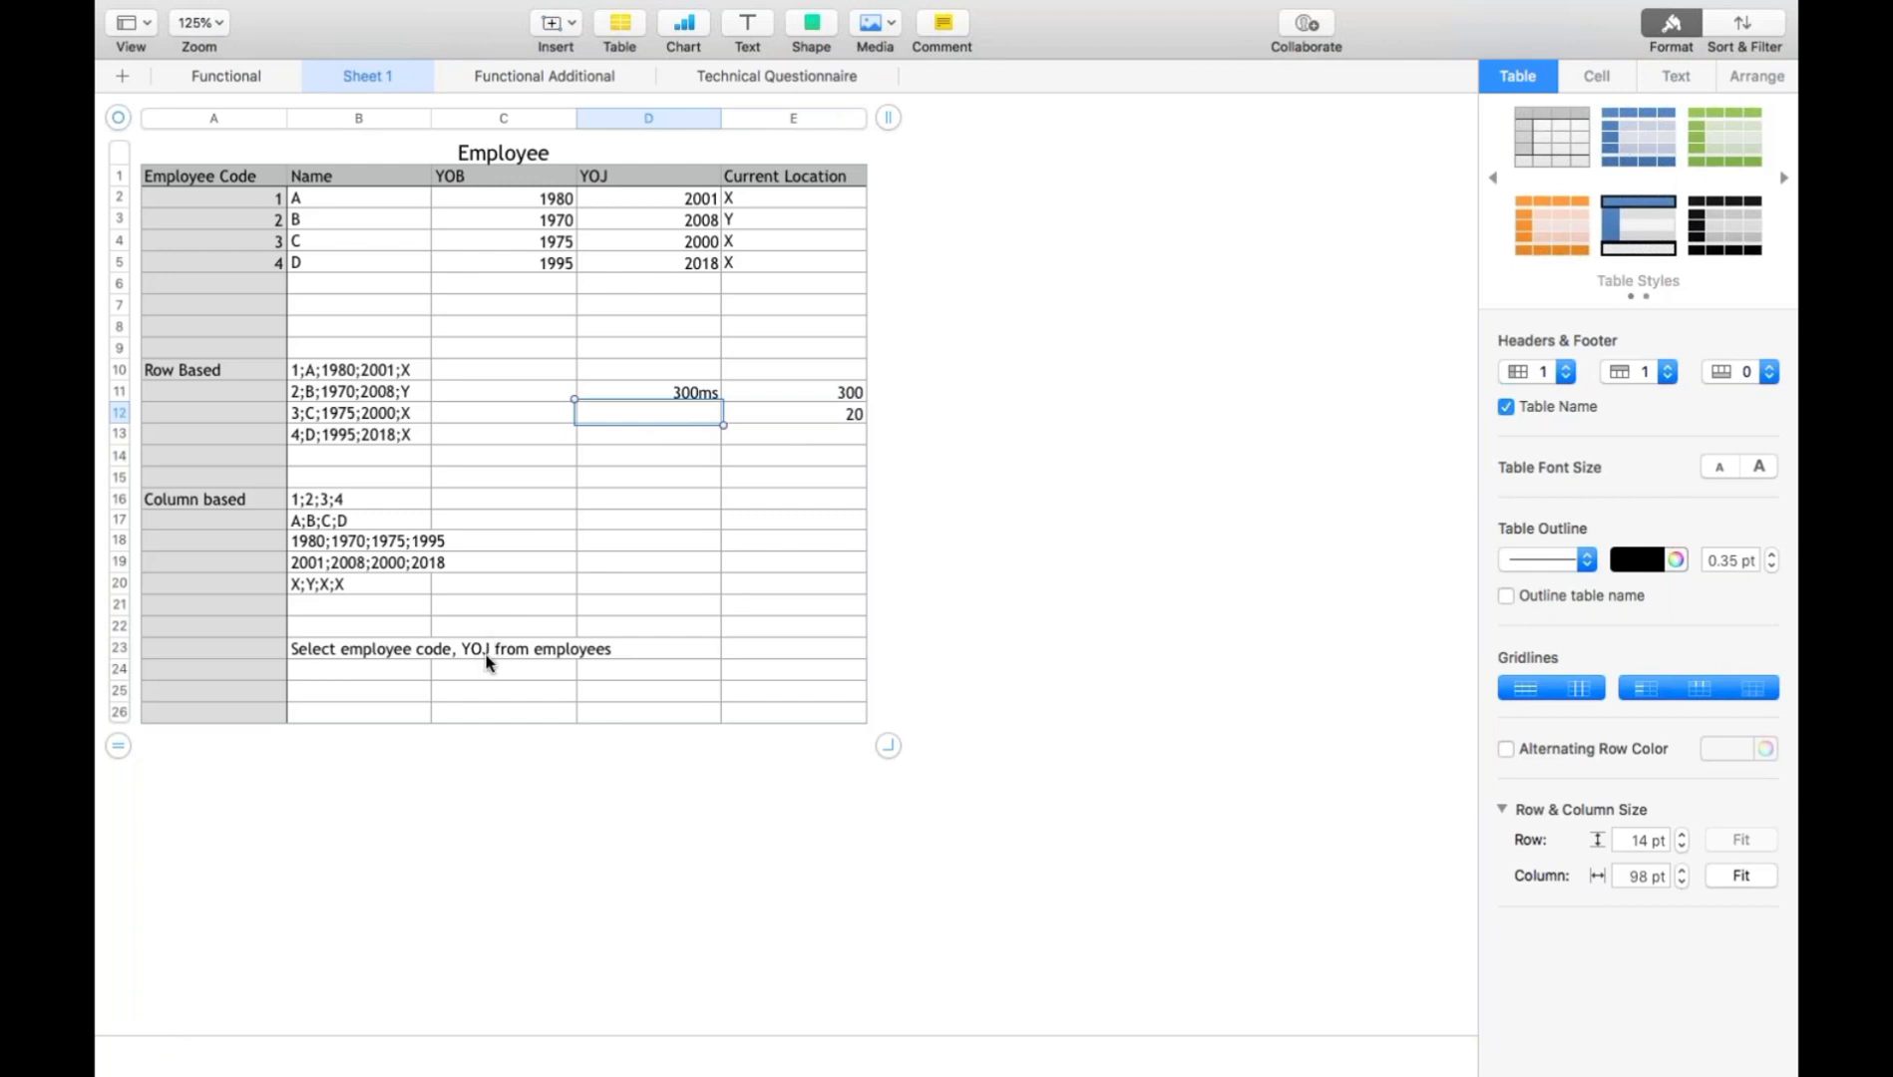
{"action": "type", "text": "20ms"}
{"action": "key", "text": "Return"}
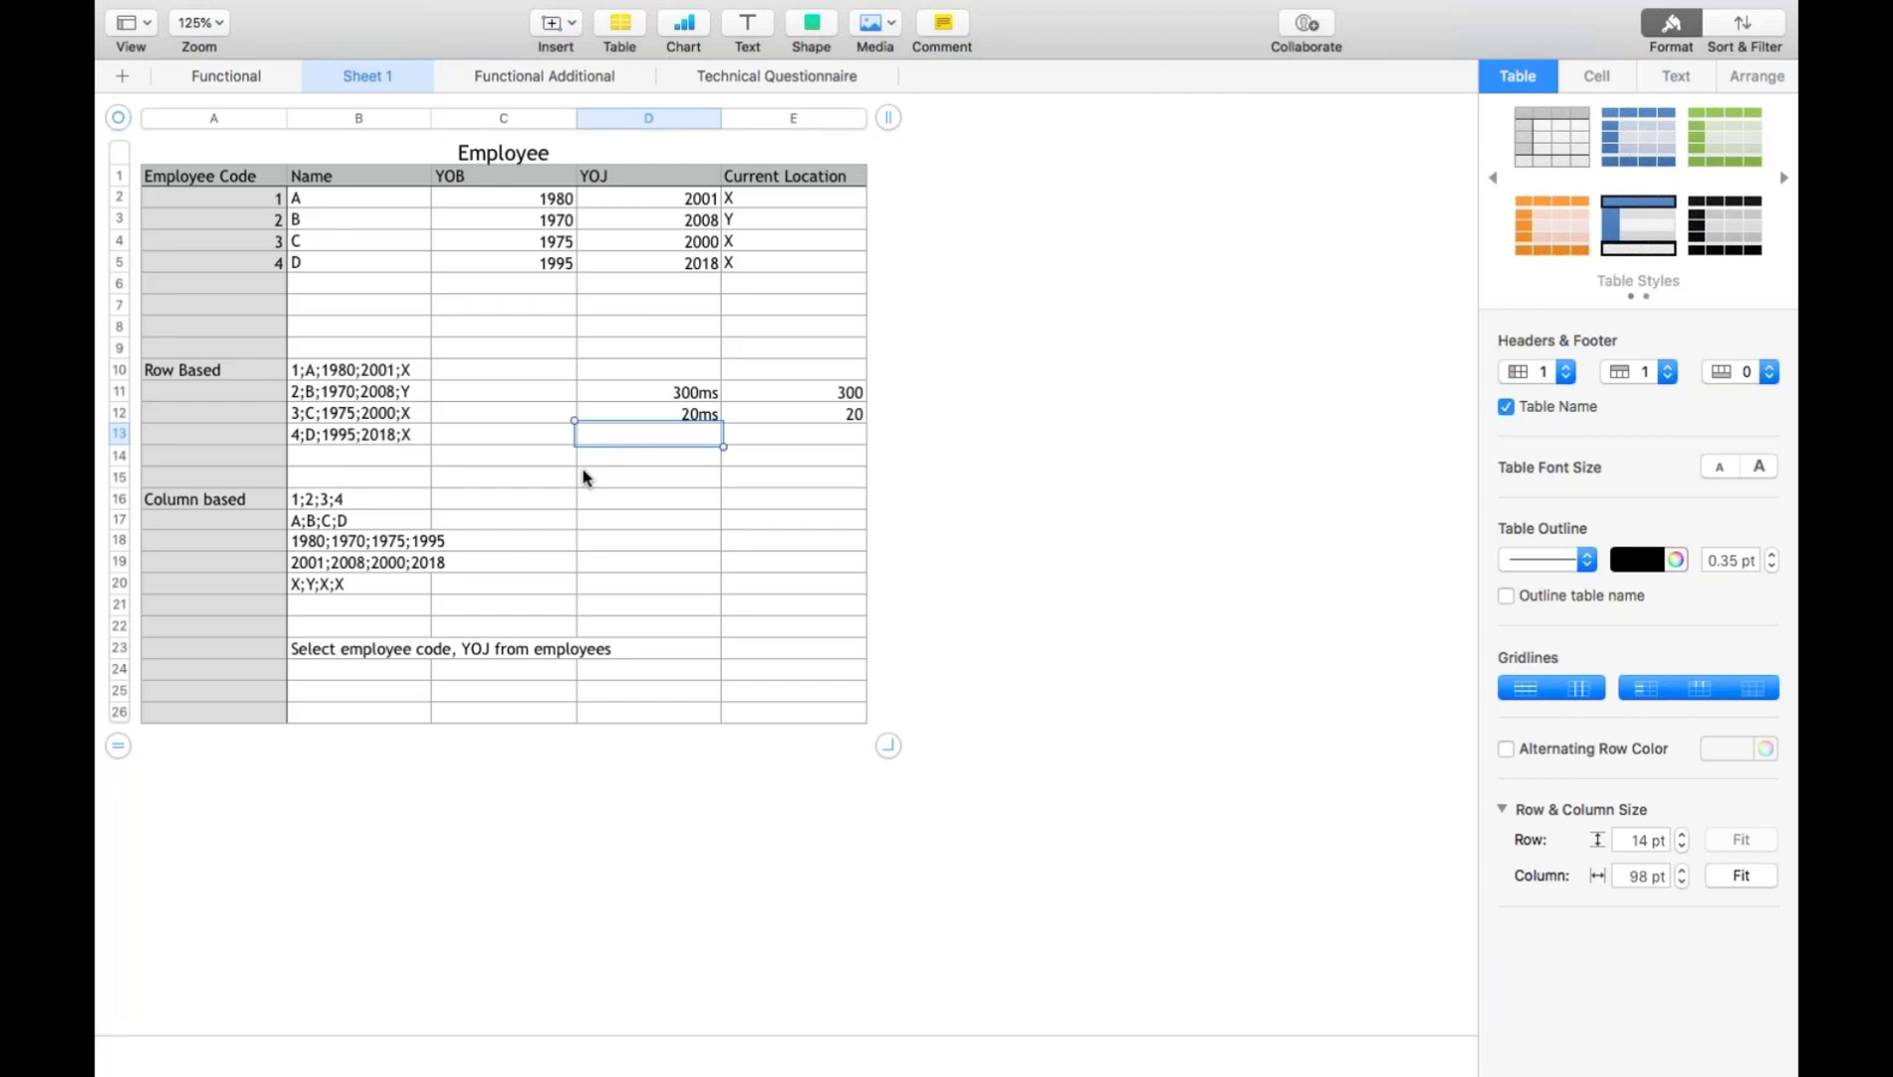
- List the sample country values INDIA, INDIA, US, UK and US in cells B26 to B30 below the query
{"action": "left_click", "coordinate": [202, 495]}
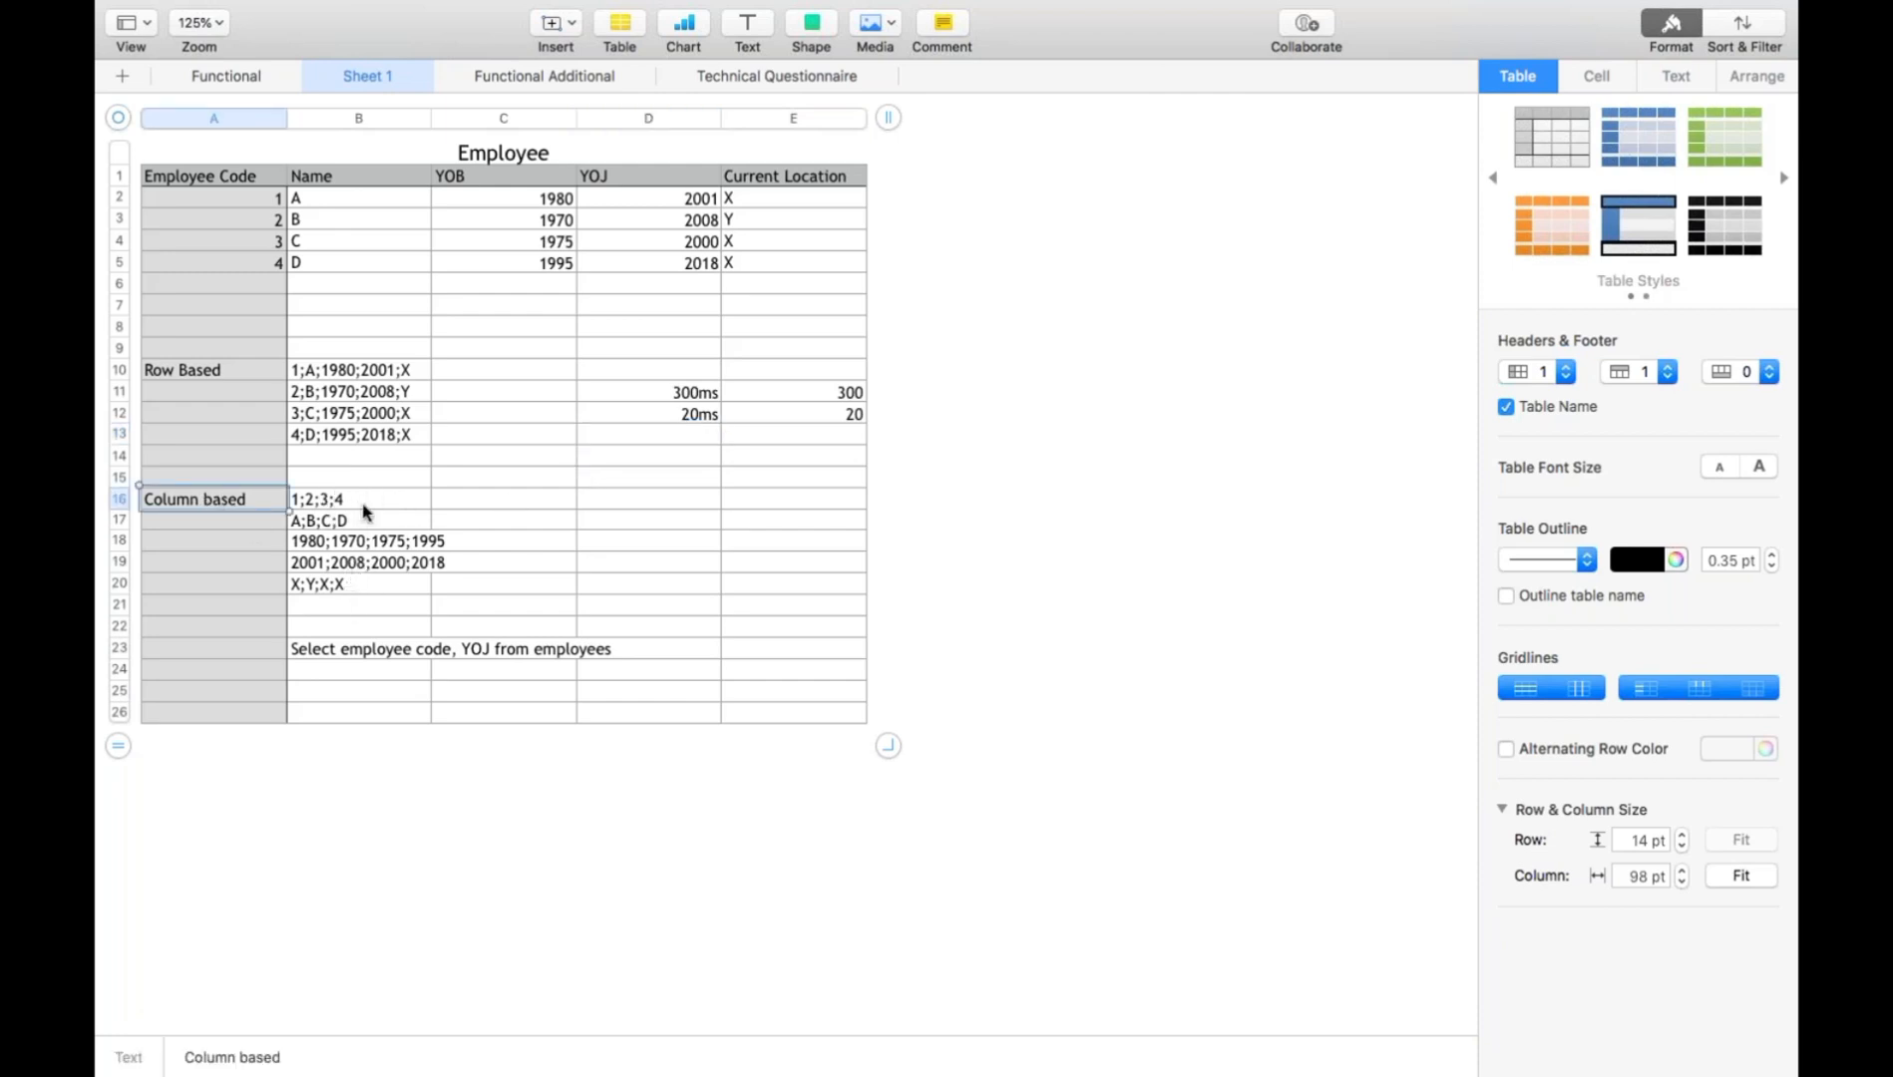
{"action": "left_click", "coordinate": [372, 591]}
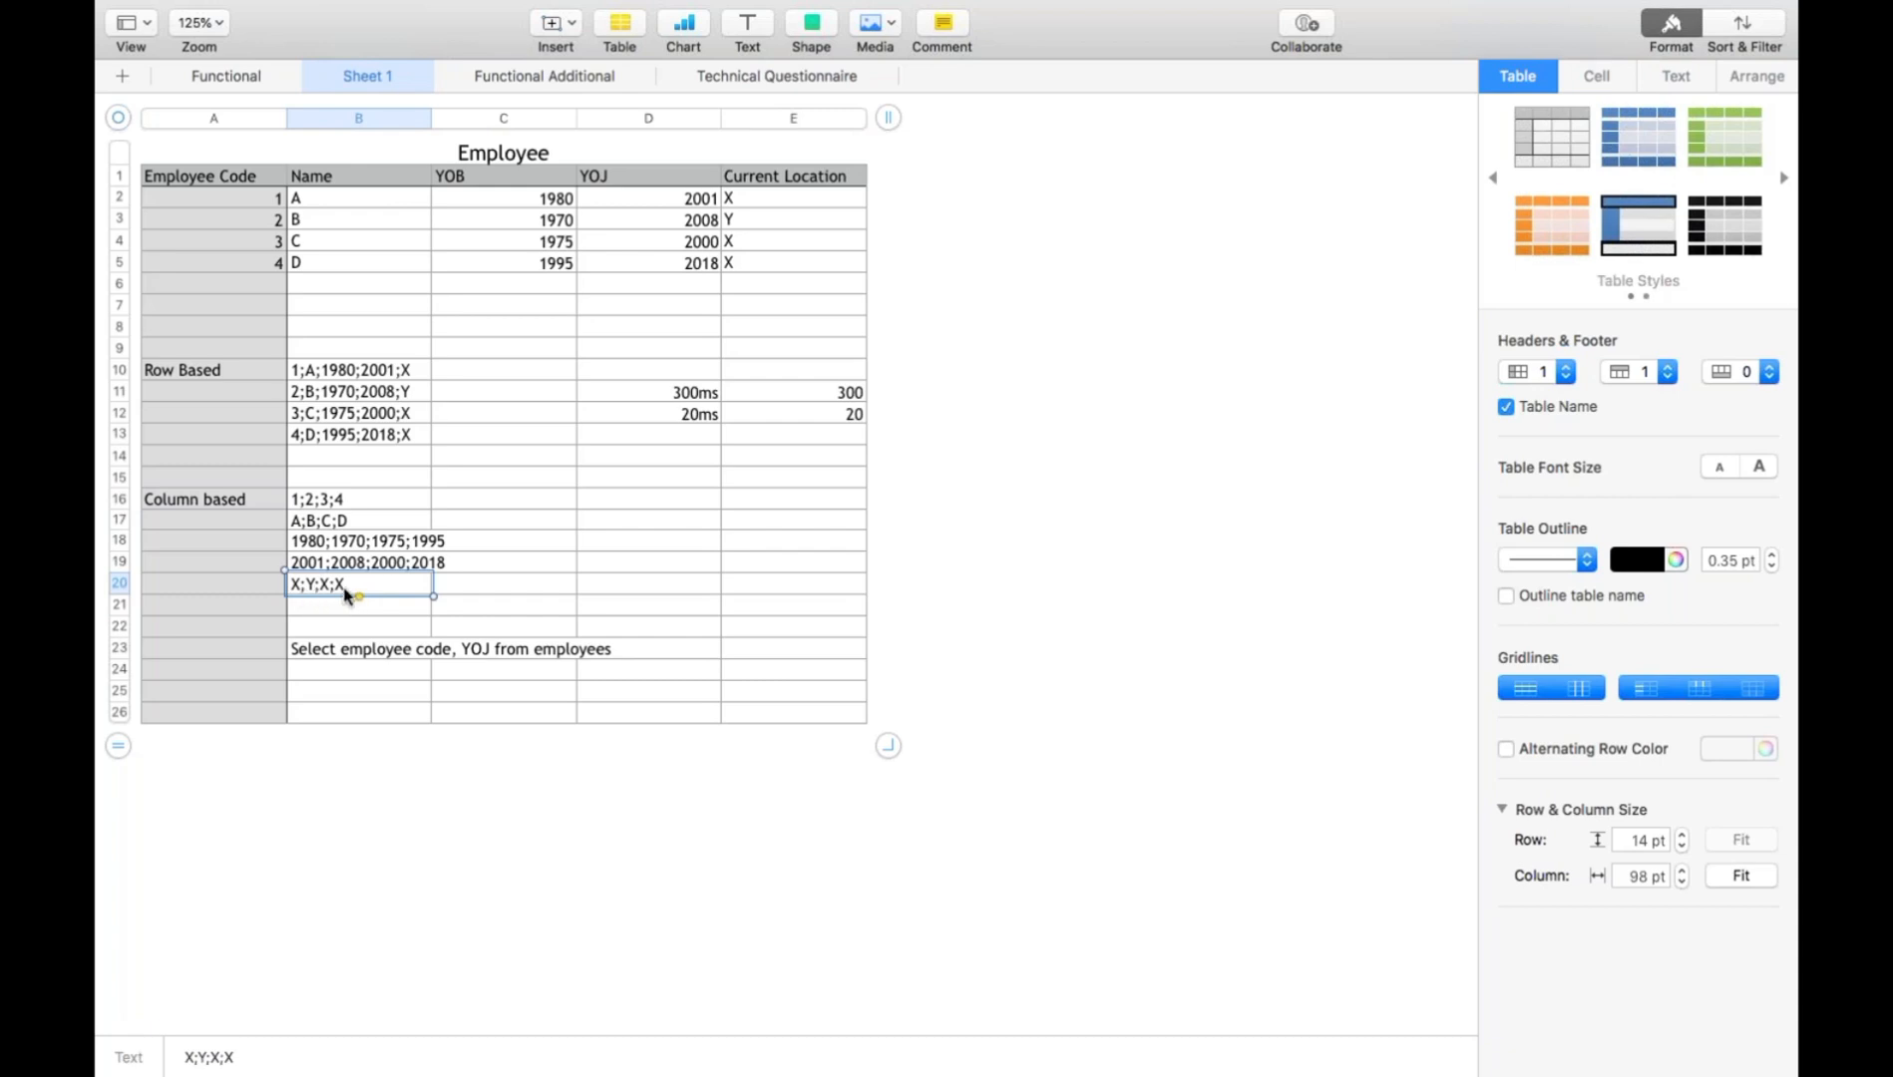
{"action": "left_click", "coordinate": [377, 720]}
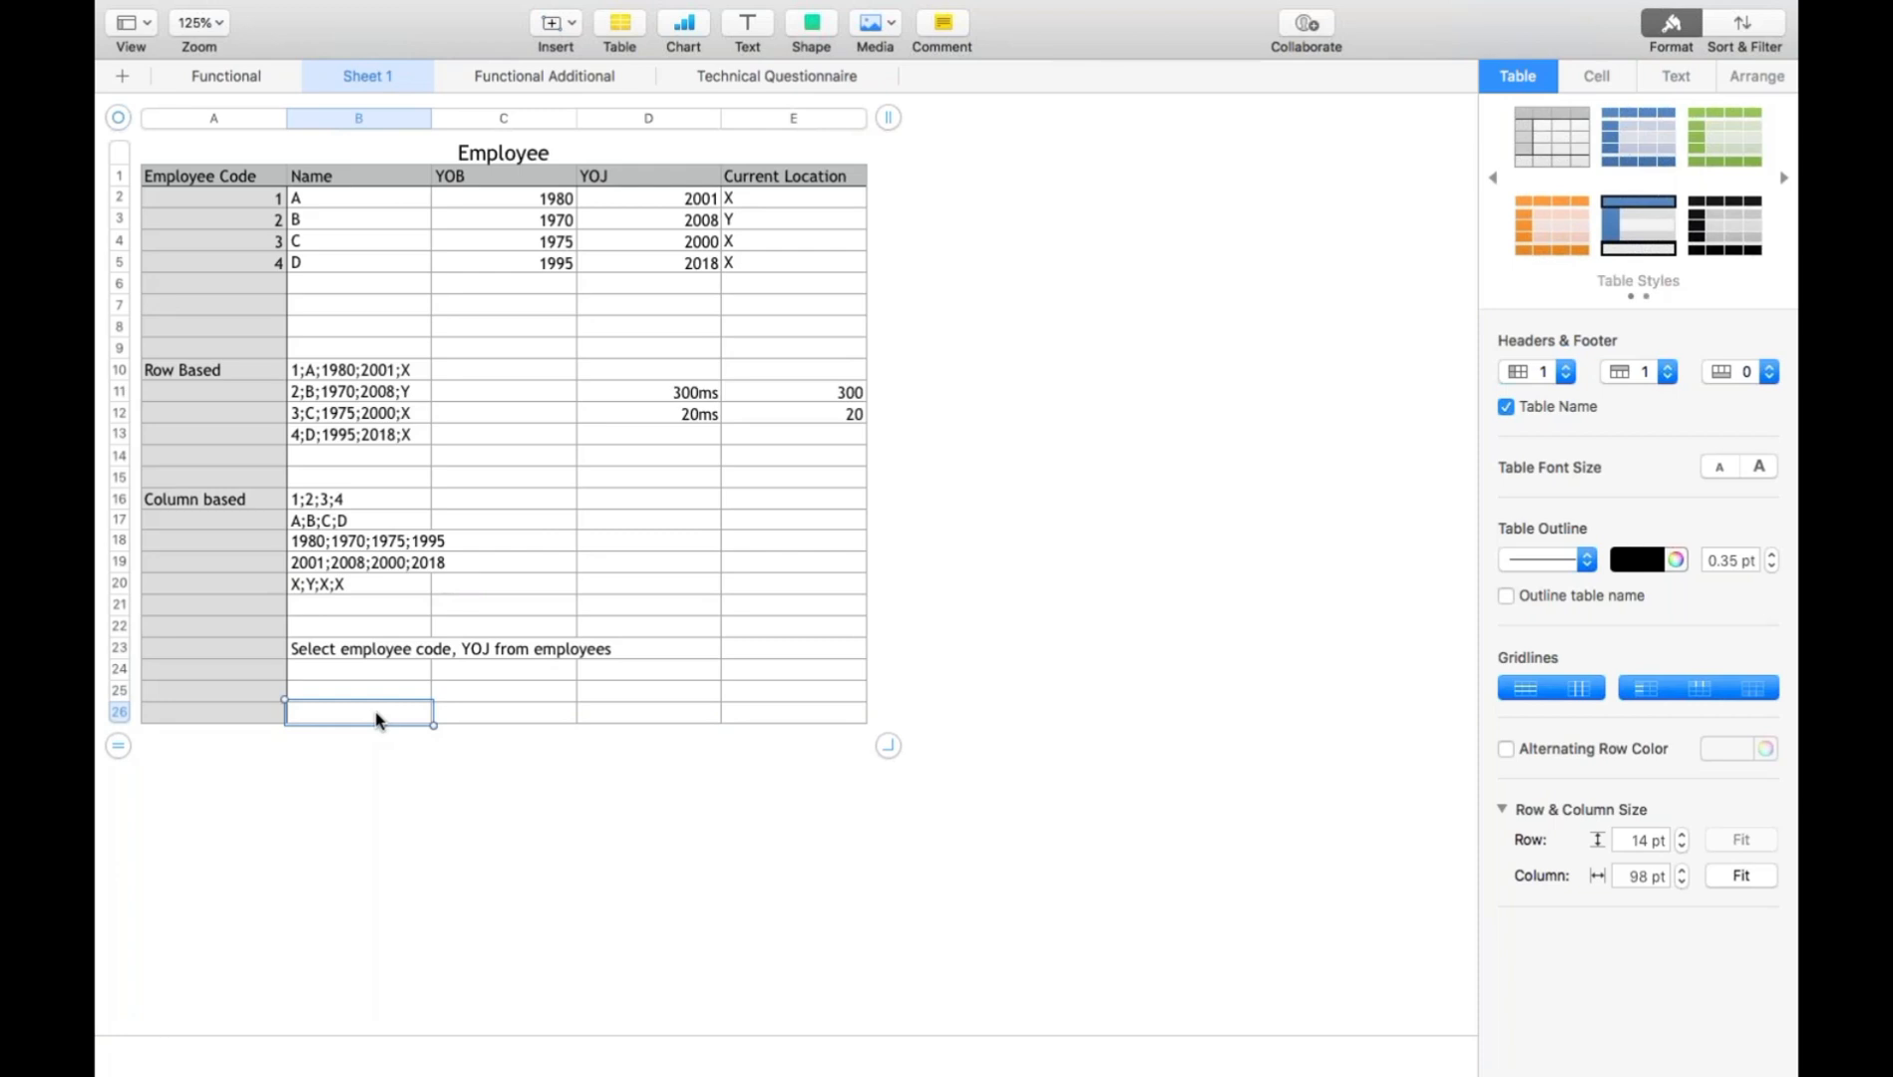
{"action": "type", "text": "INDIA"}
{"action": "key", "text": "Return"}
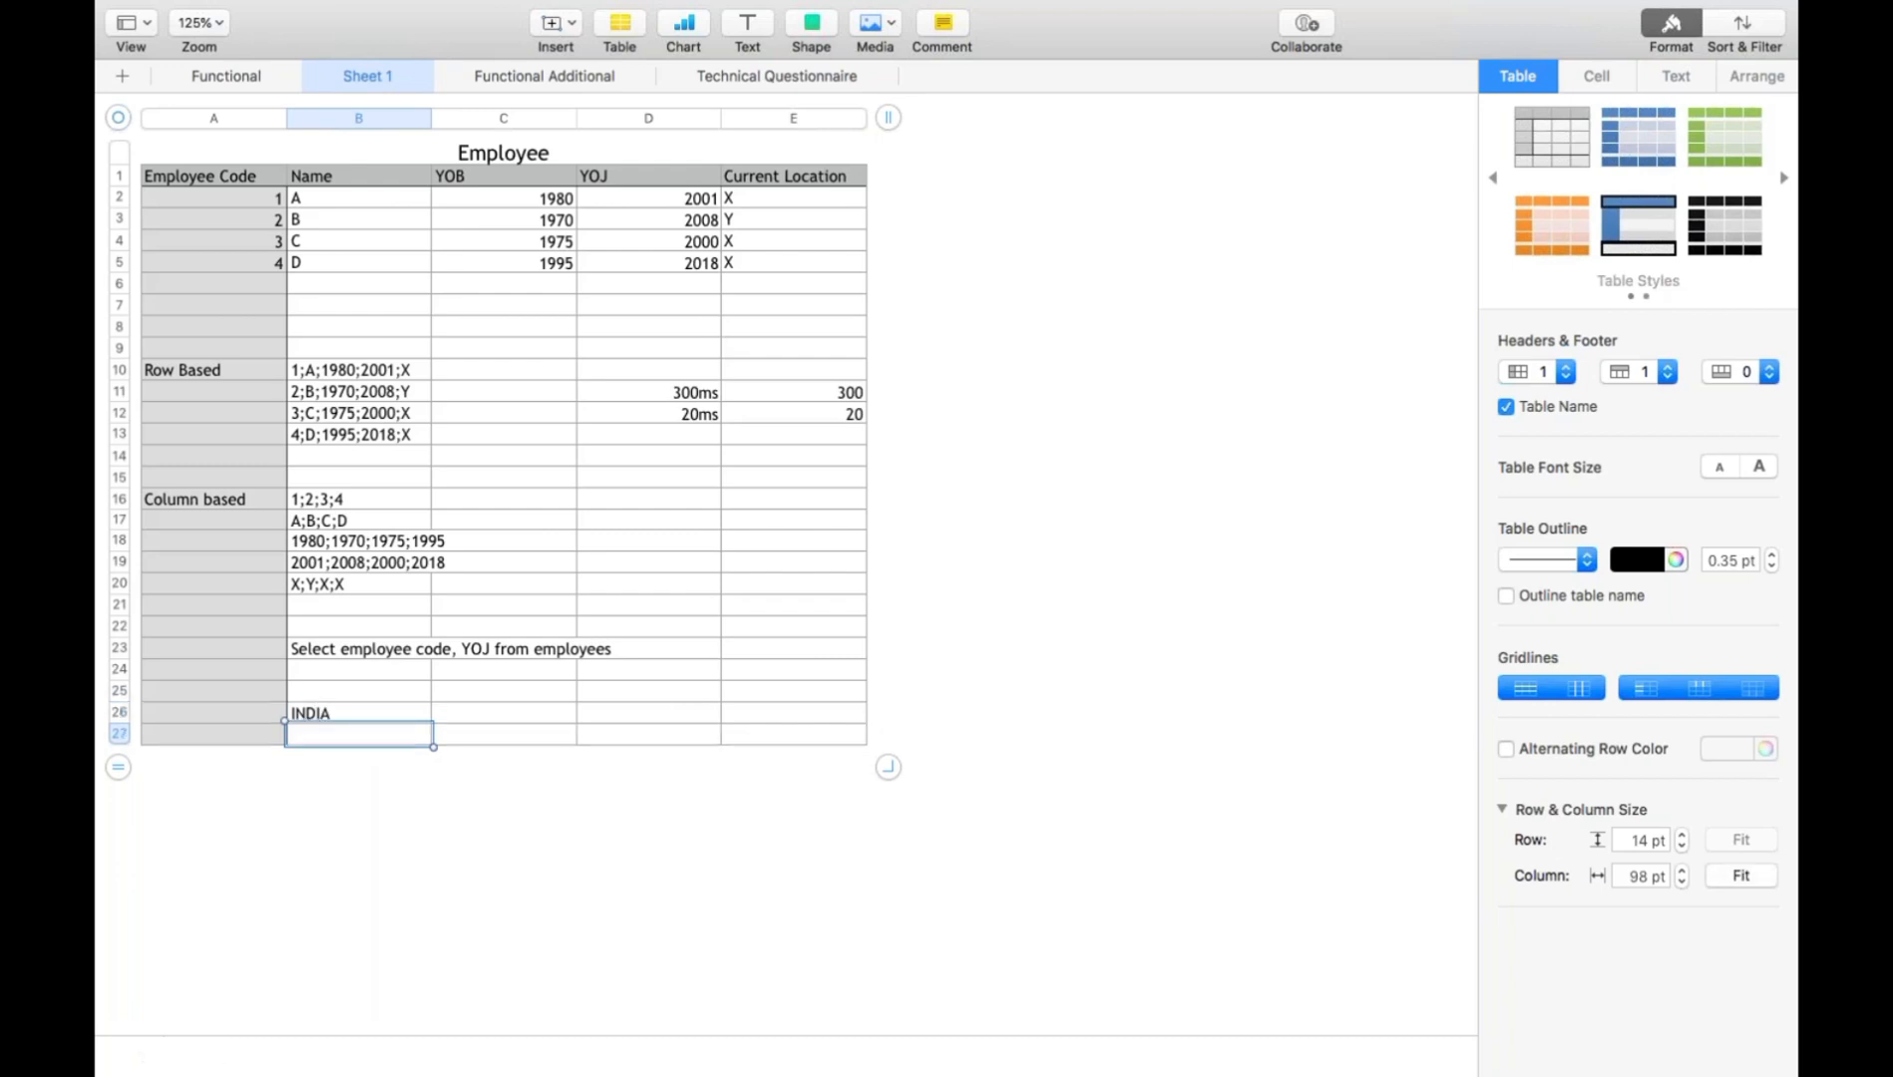
{"action": "type", "text": "INDIA"}
{"action": "key", "text": "Return"}
{"action": "type", "text": "US"}
{"action": "key", "text": "Return"}
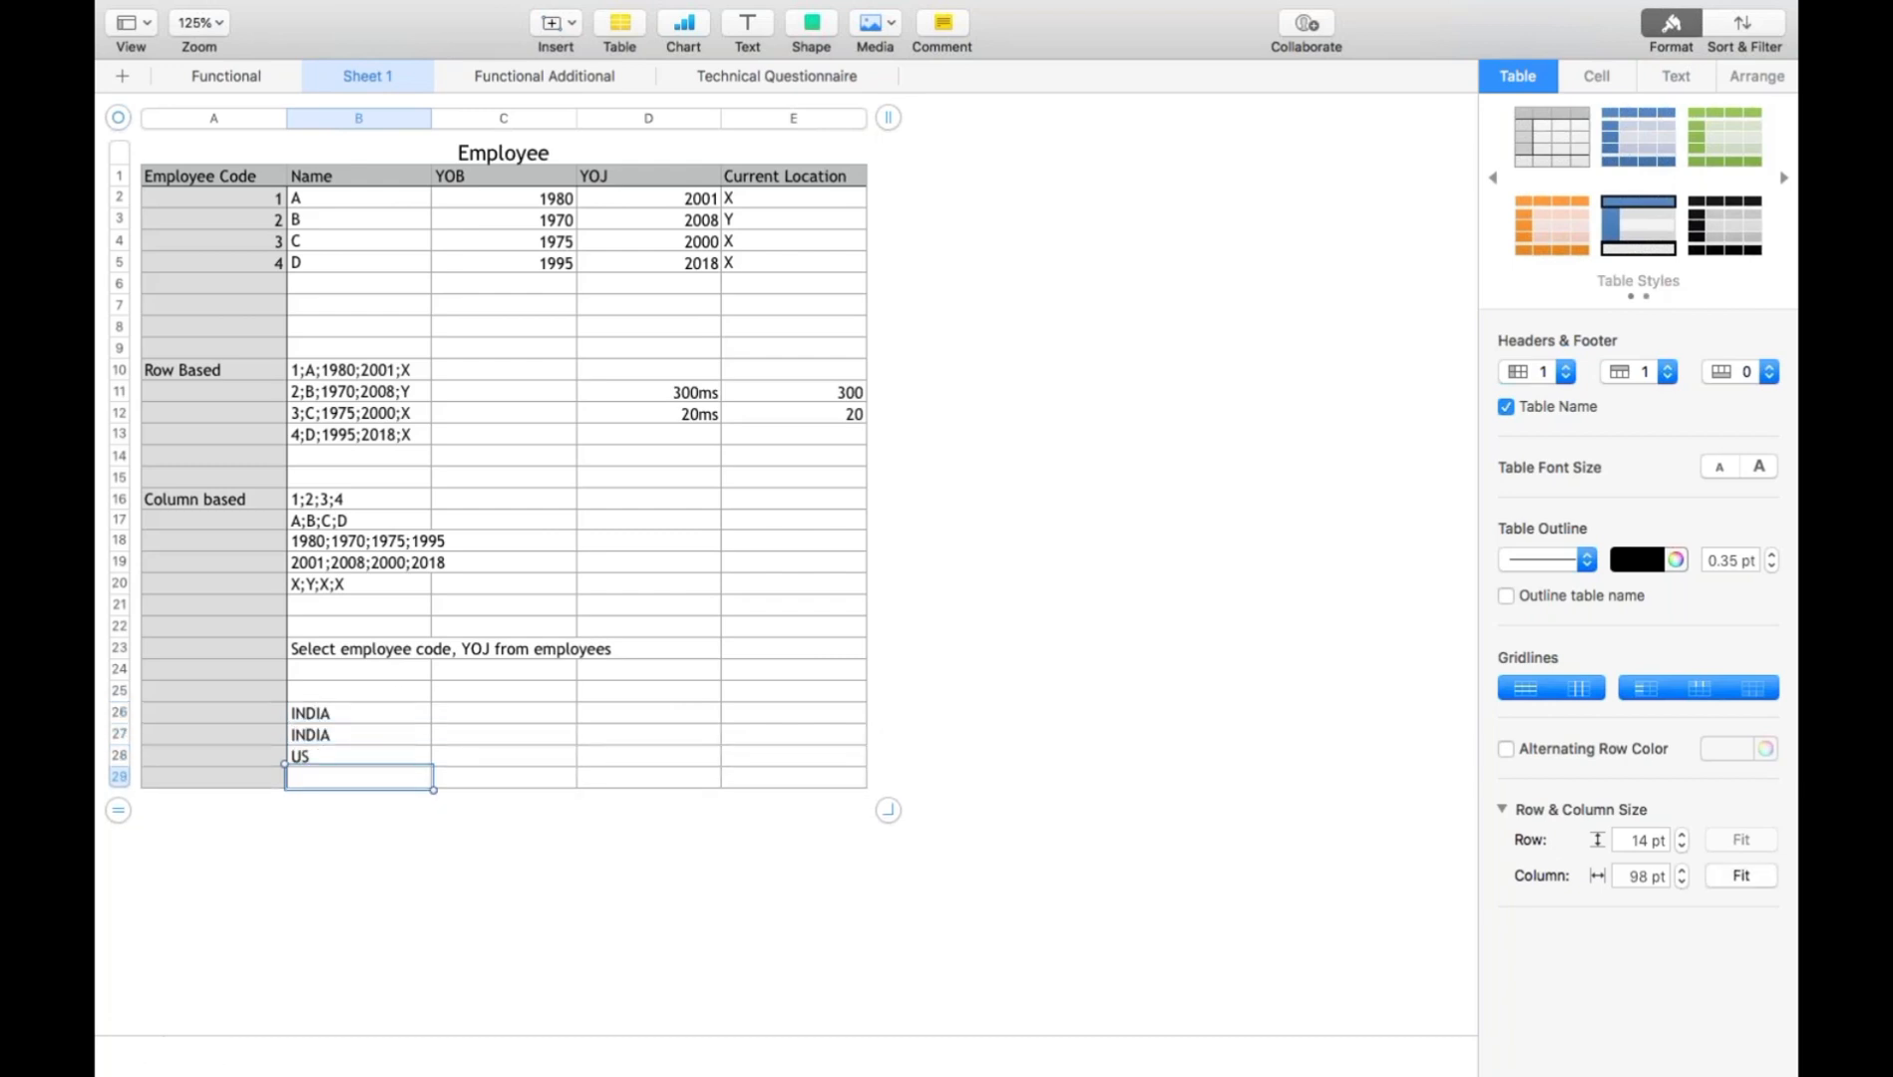
{"action": "type", "text": "UK"}
{"action": "key", "text": "Return"}
{"action": "type", "text": "US"}
{"action": "key", "text": "Return"}
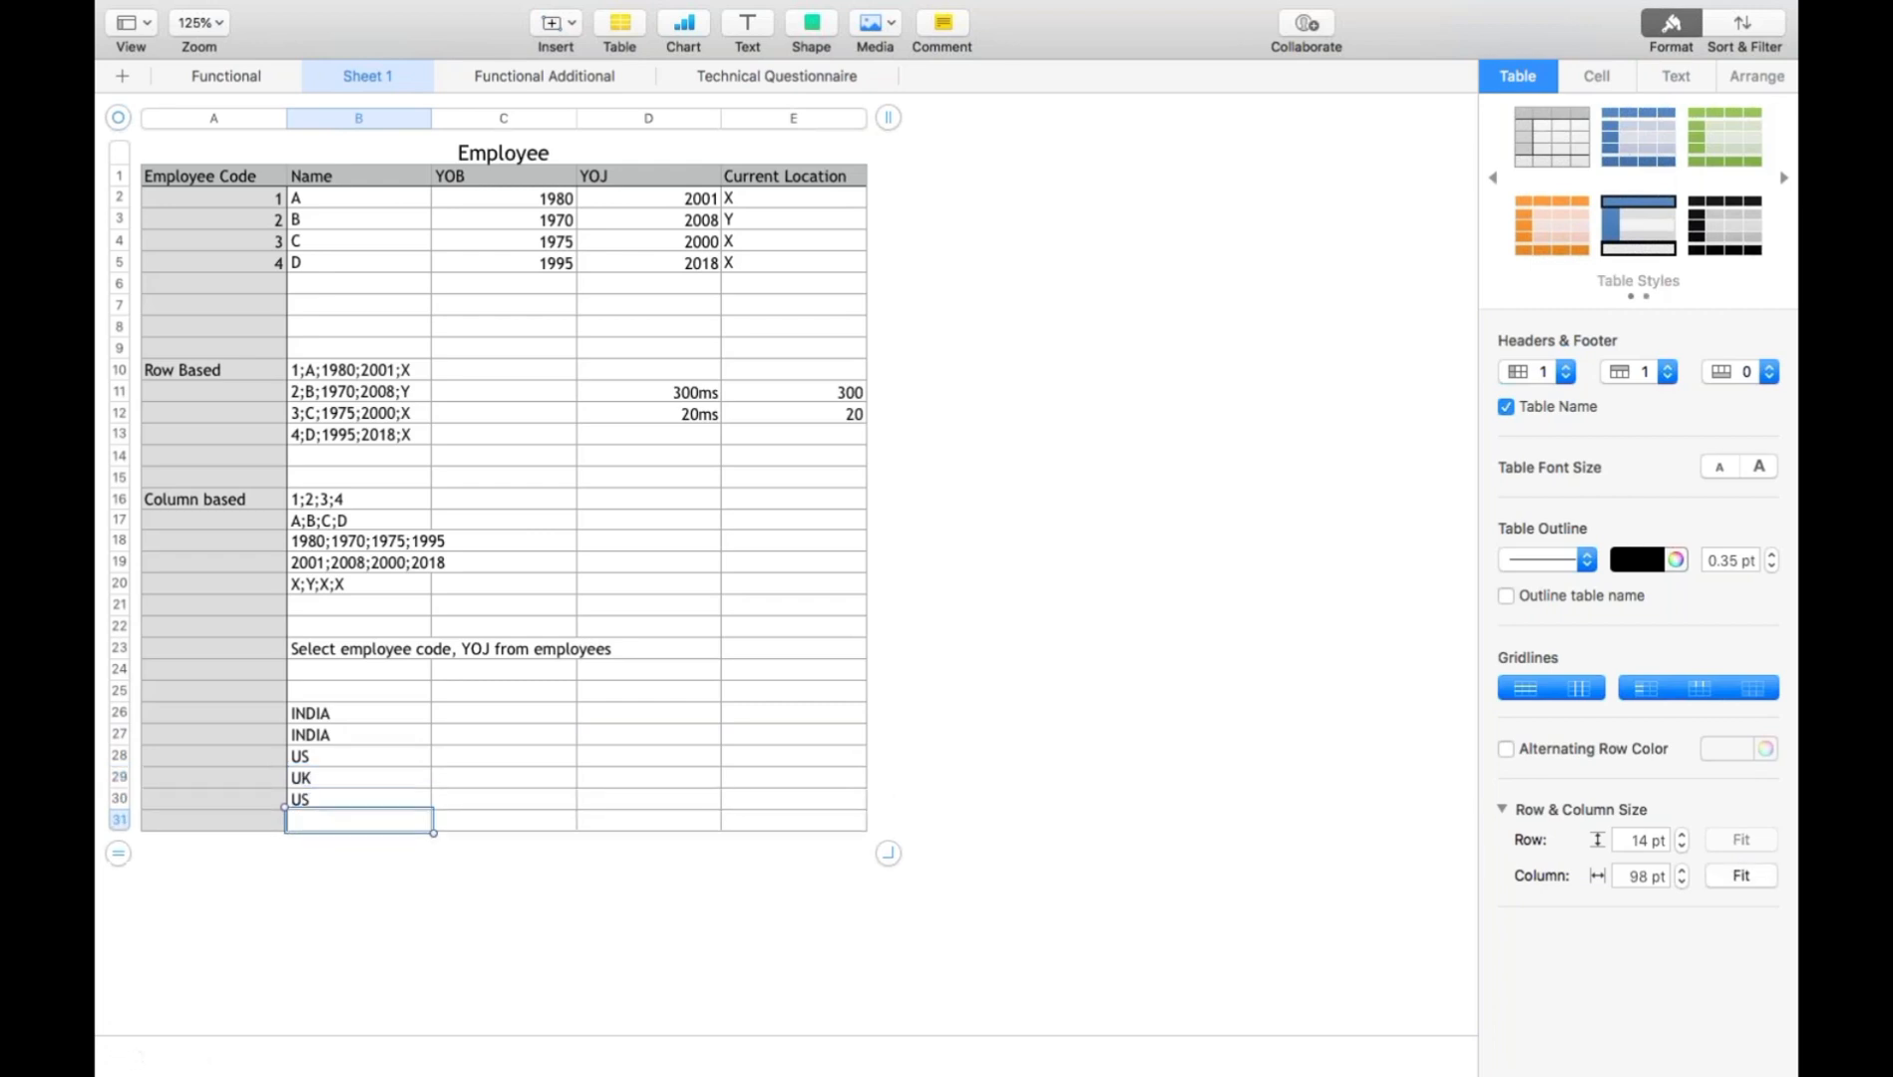
- Enter the numeric codes 1, 1, 2, 3 and 2 in cells C26 to C30 beside the country values
{"action": "left_click", "coordinate": [357, 718]}
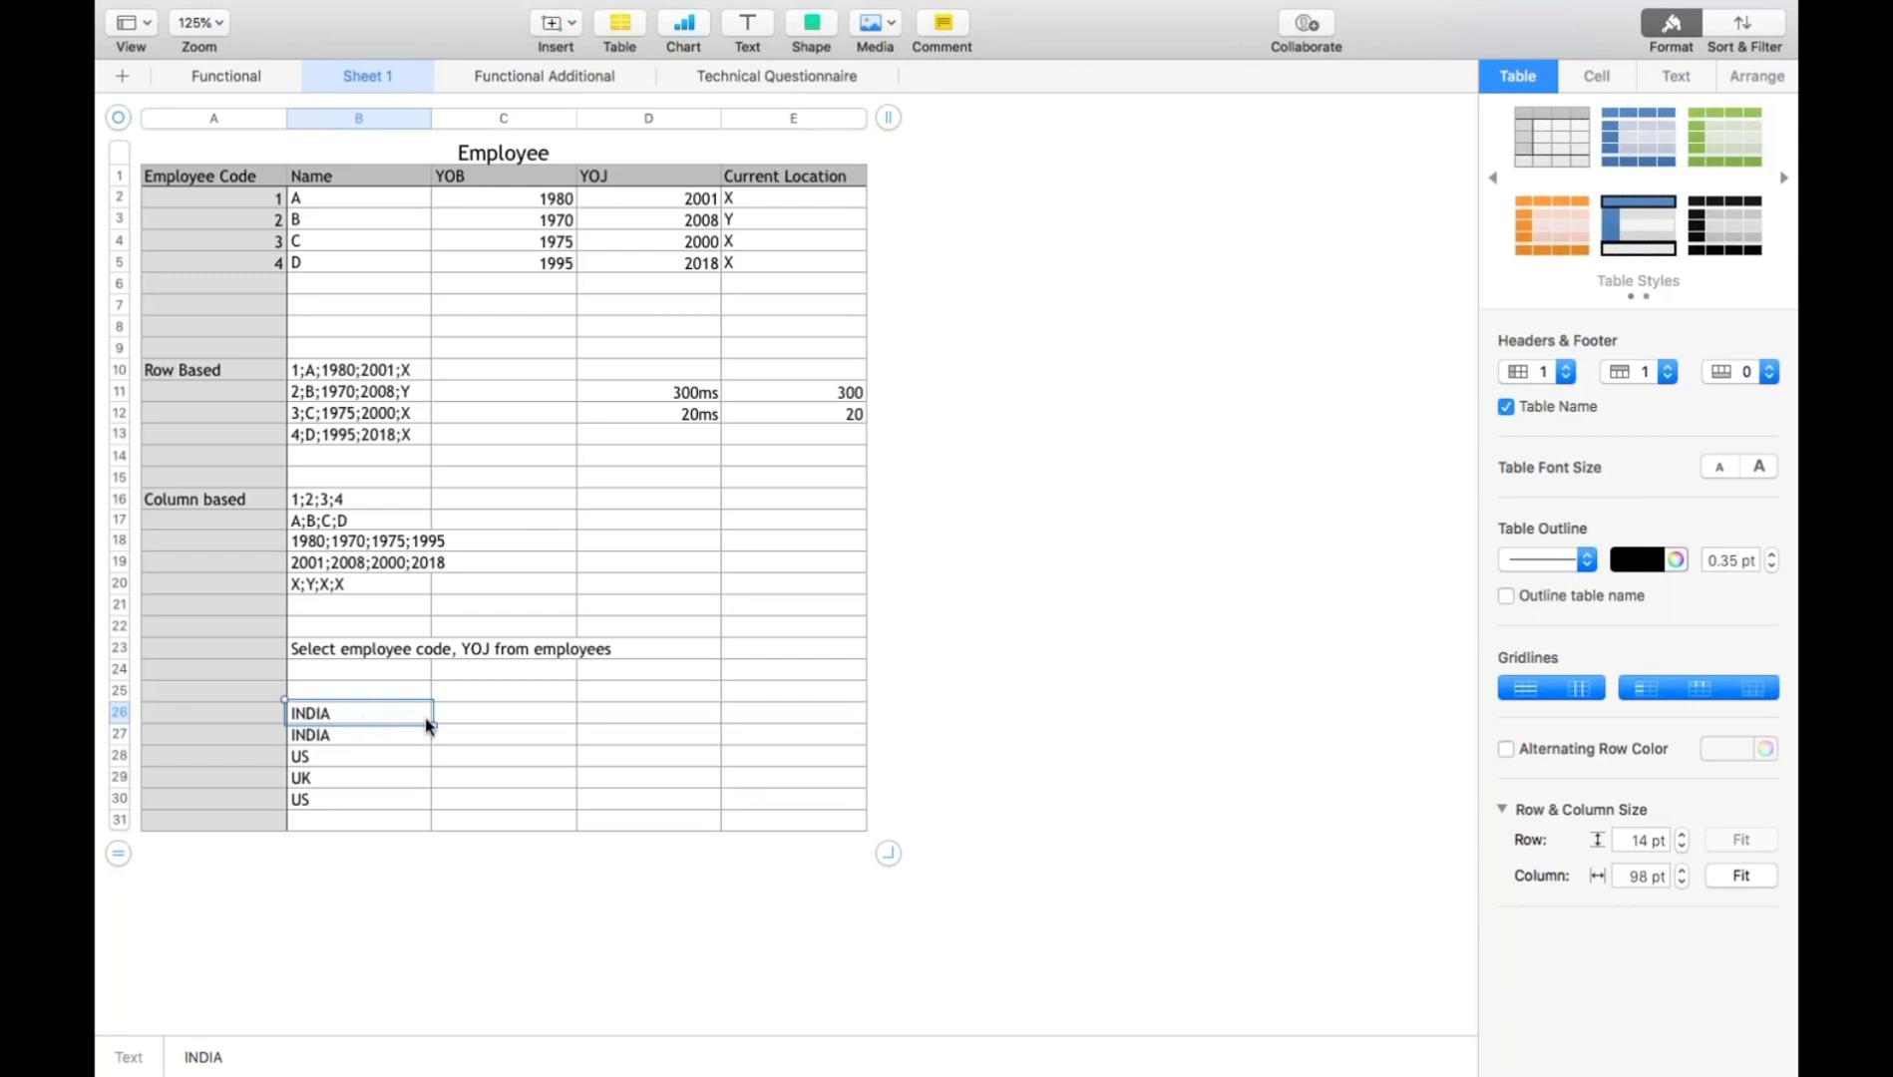
{"action": "left_click", "coordinate": [455, 720]}
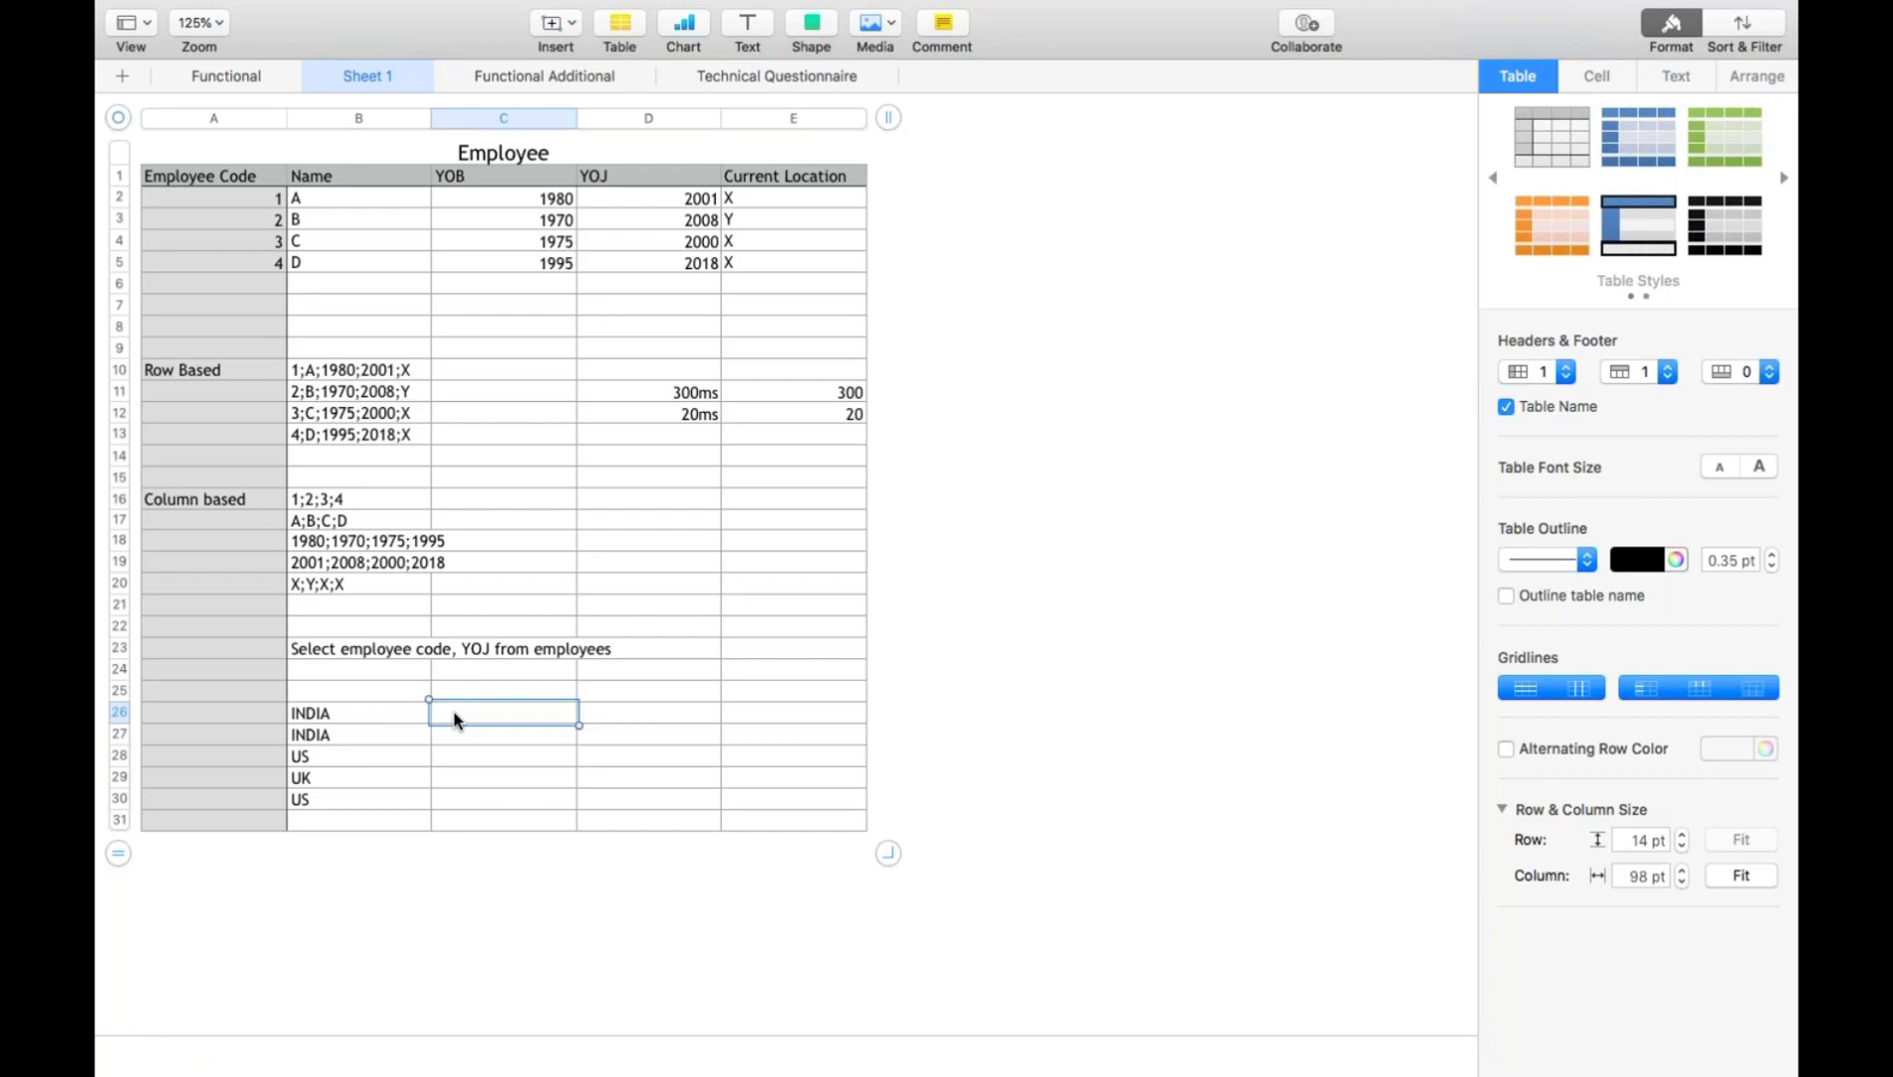
{"action": "type", "text": "1"}
{"action": "key", "text": "Return"}
{"action": "type", "text": "1"}
{"action": "key", "text": "Return"}
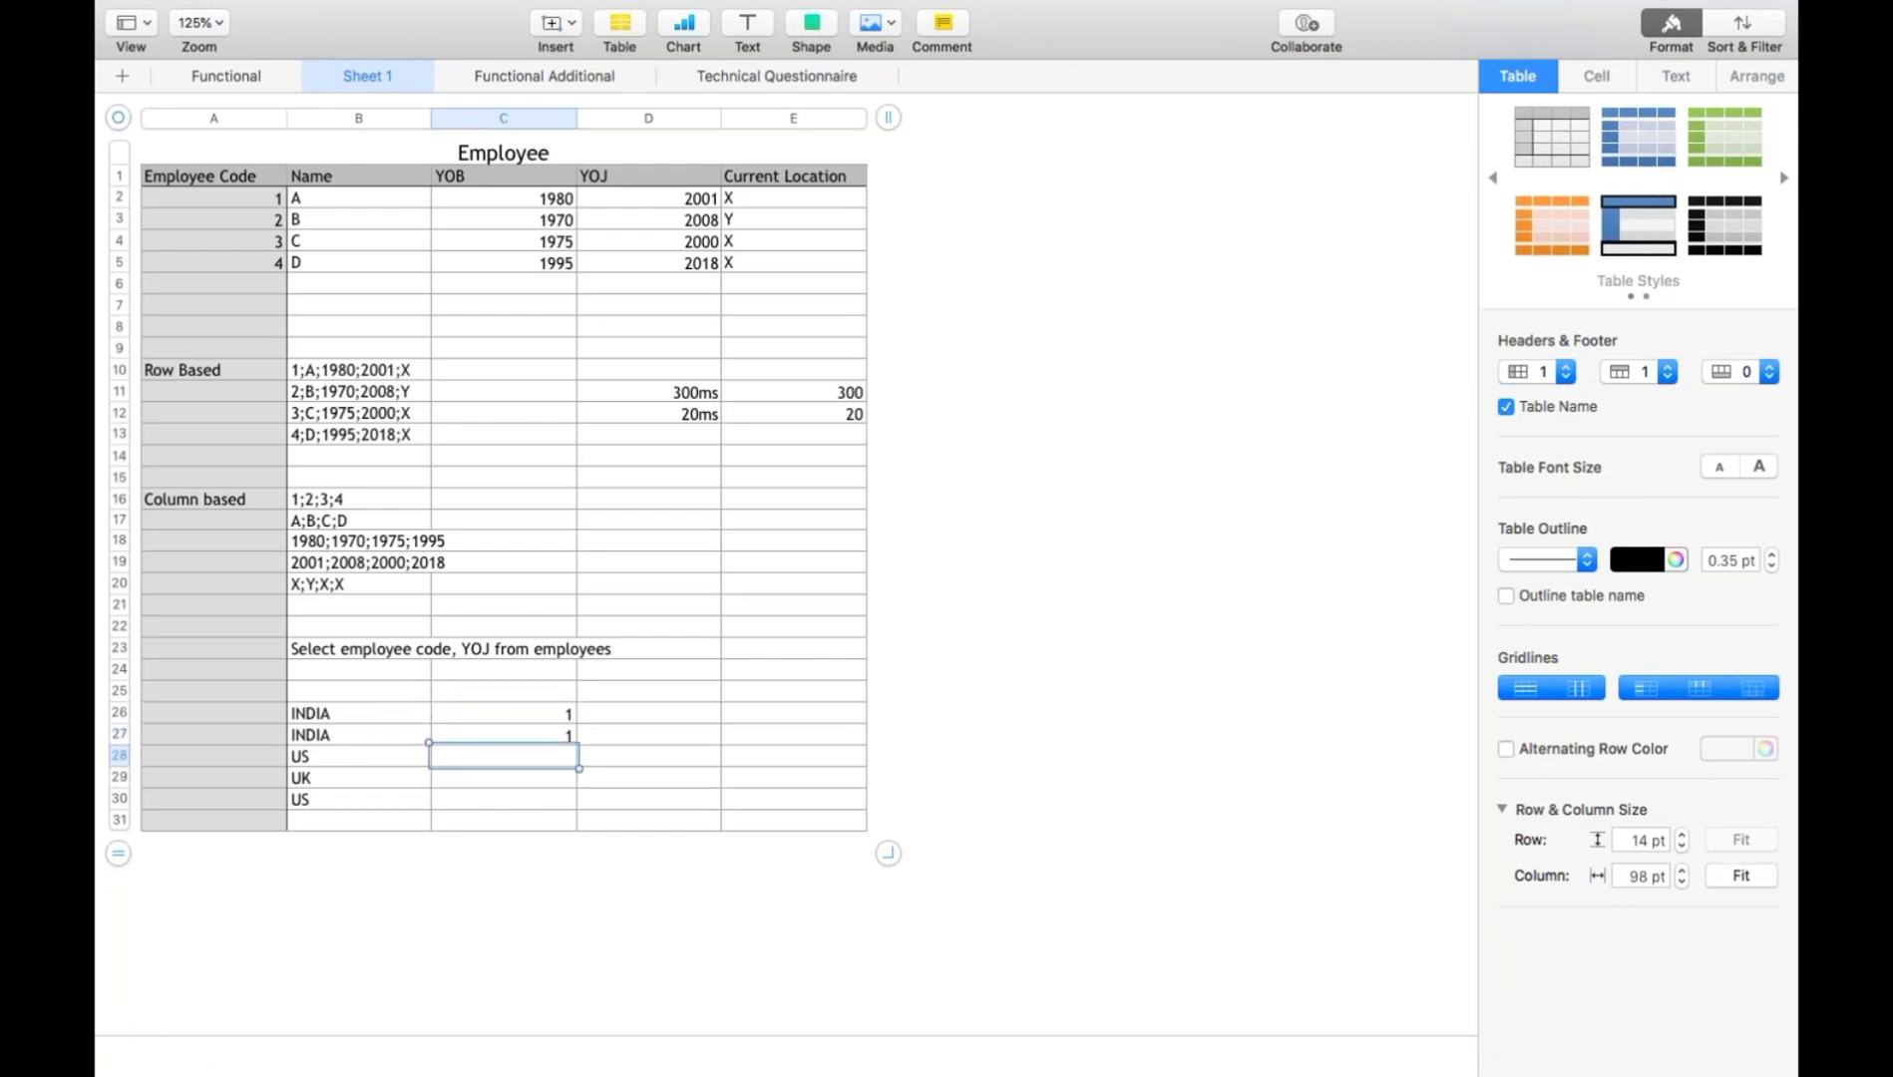
{"action": "type", "text": "2"}
{"action": "key", "text": "Return"}
{"action": "type", "text": "3"}
{"action": "key", "text": "Return"}
{"action": "type", "text": "2"}
{"action": "key", "text": "Return"}
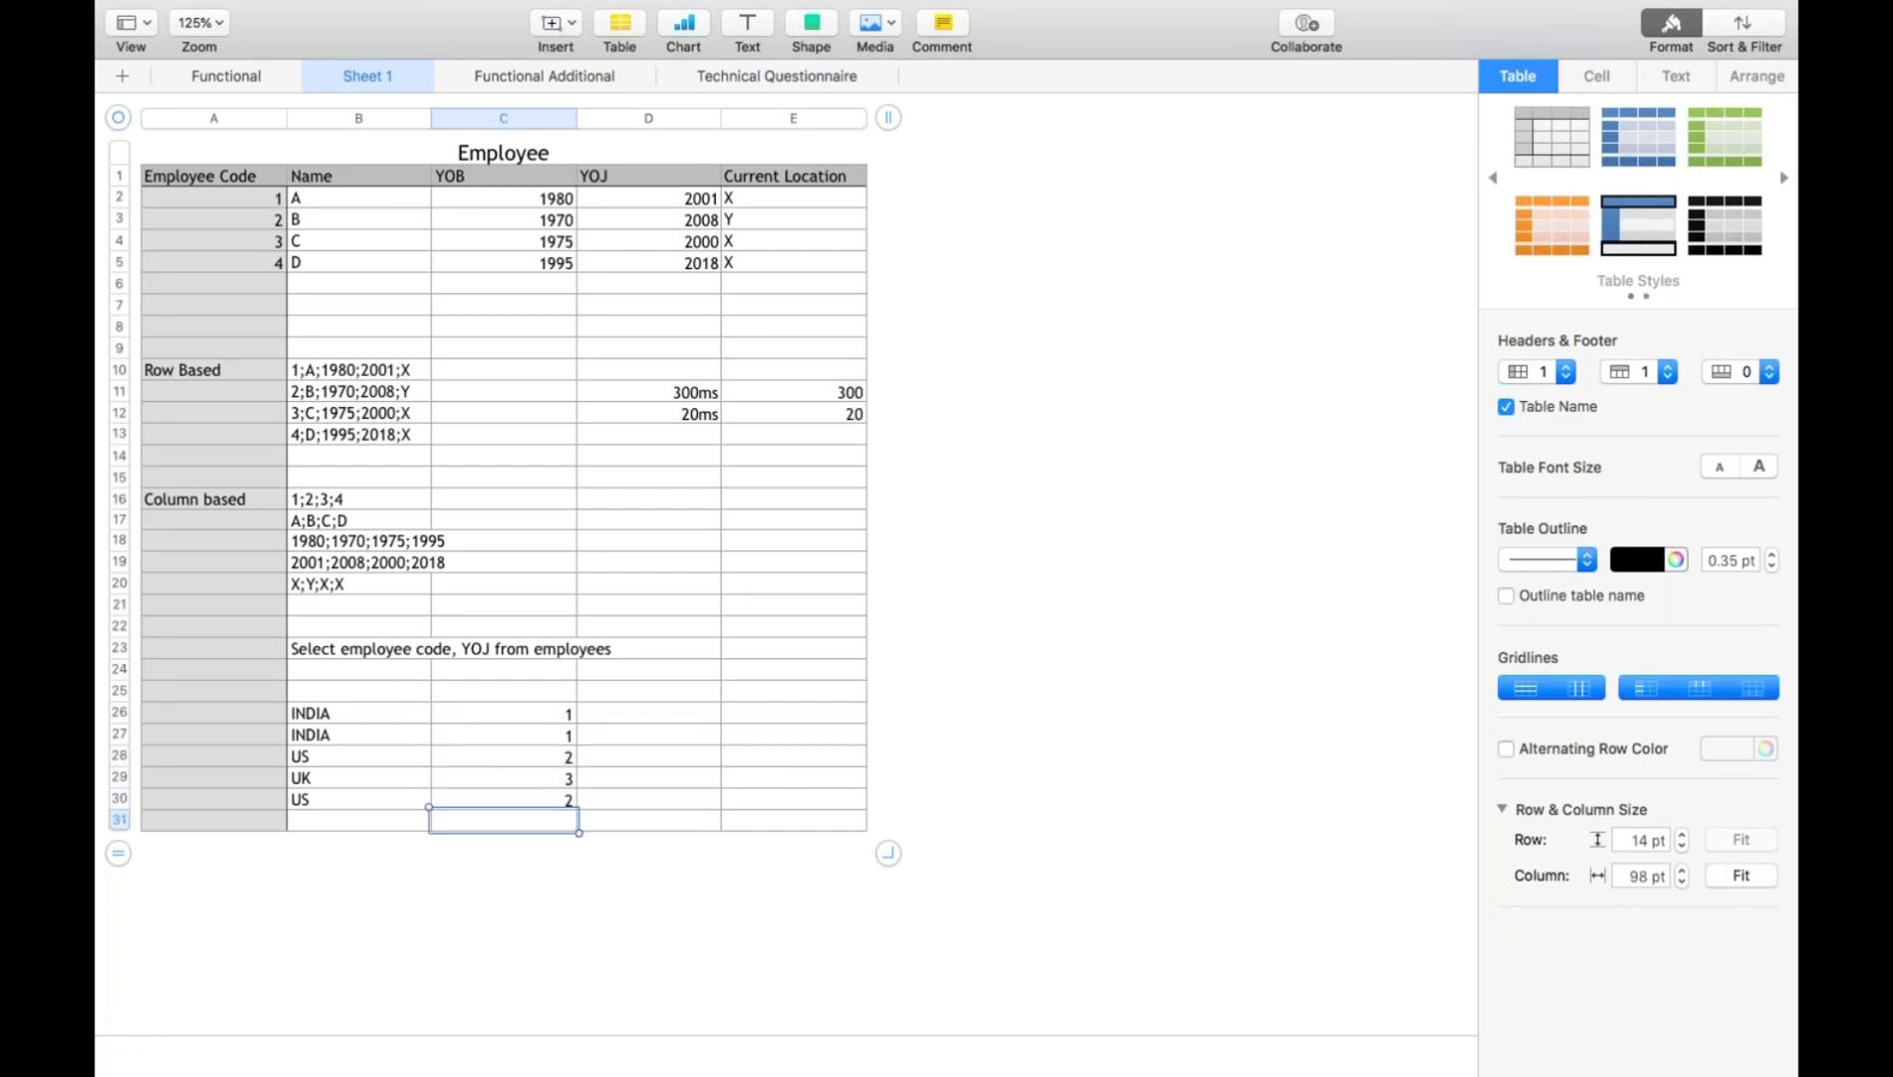
- Compare the repeated country names in B26 to B30 with their numeric codes in column C
{"action": "left_click", "coordinate": [561, 716]}
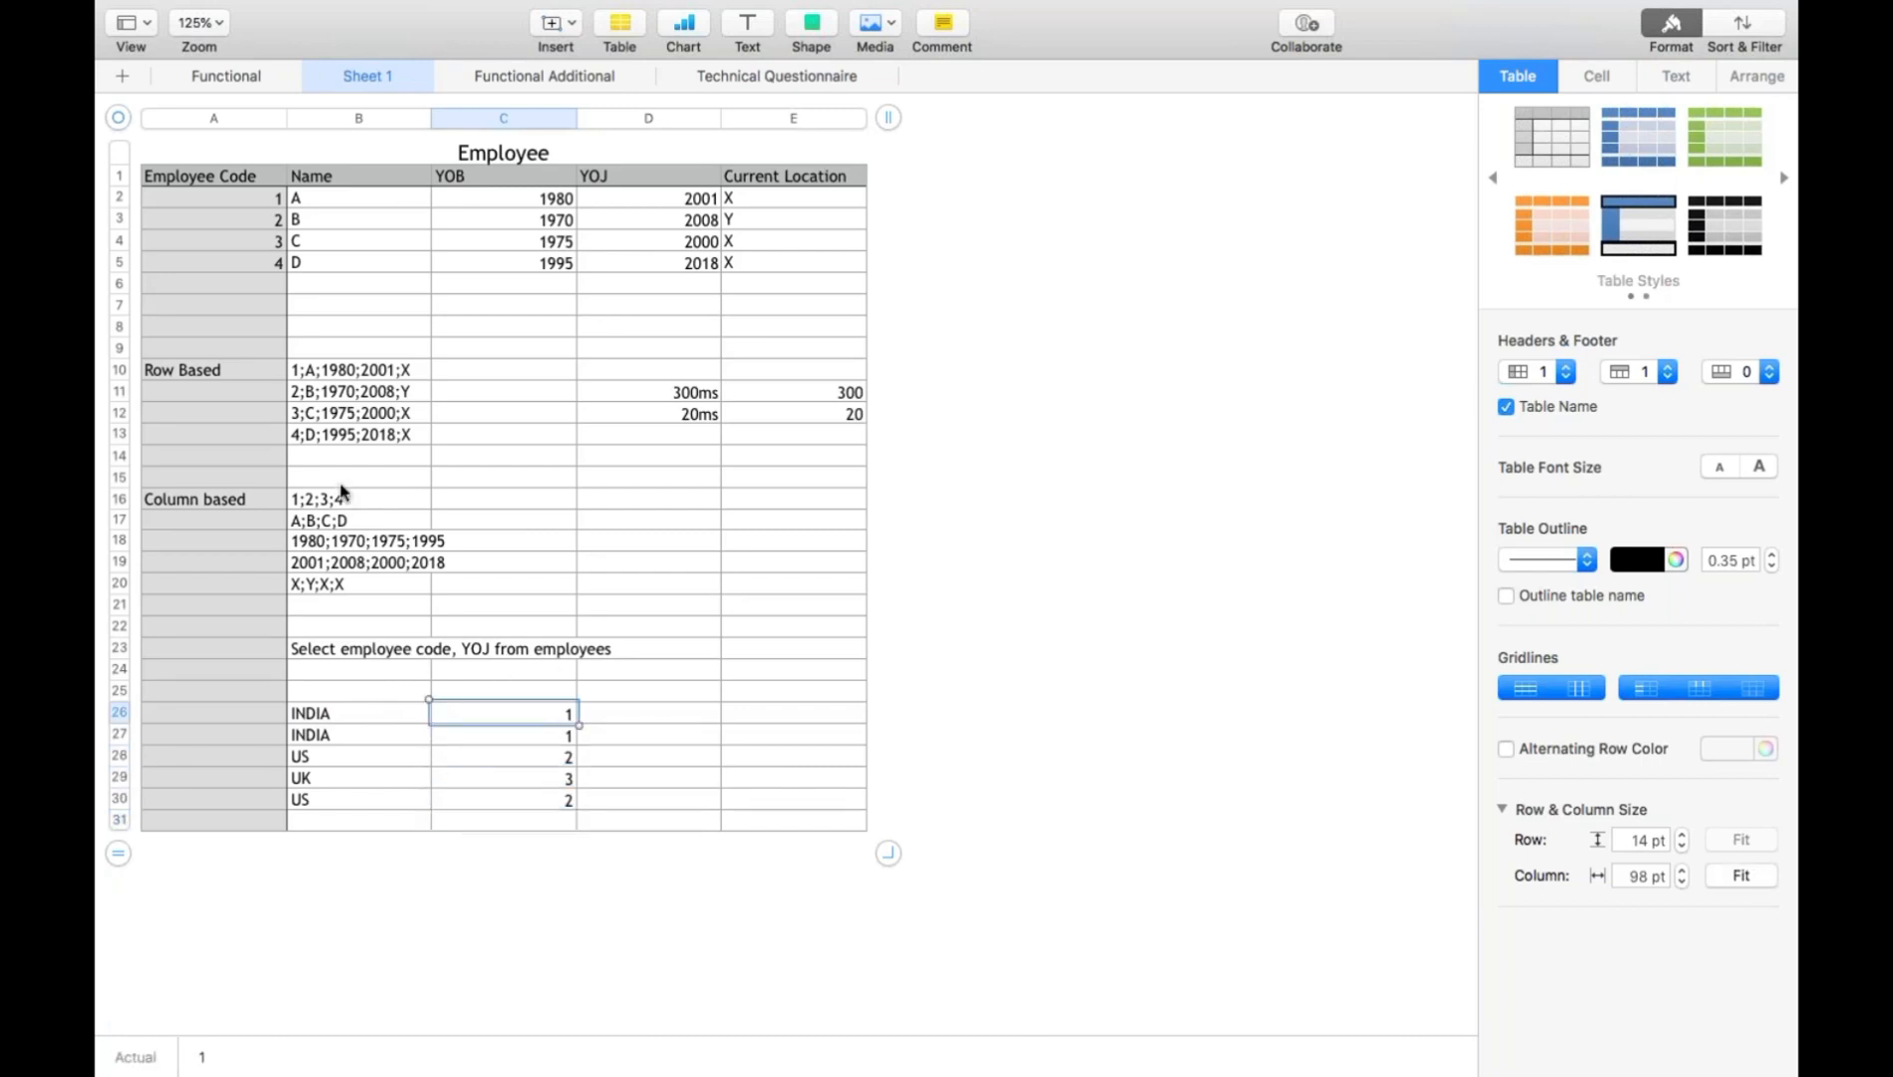
{"action": "left_click_drag", "start_coordinate": [327, 716], "coordinate": [325, 797]}
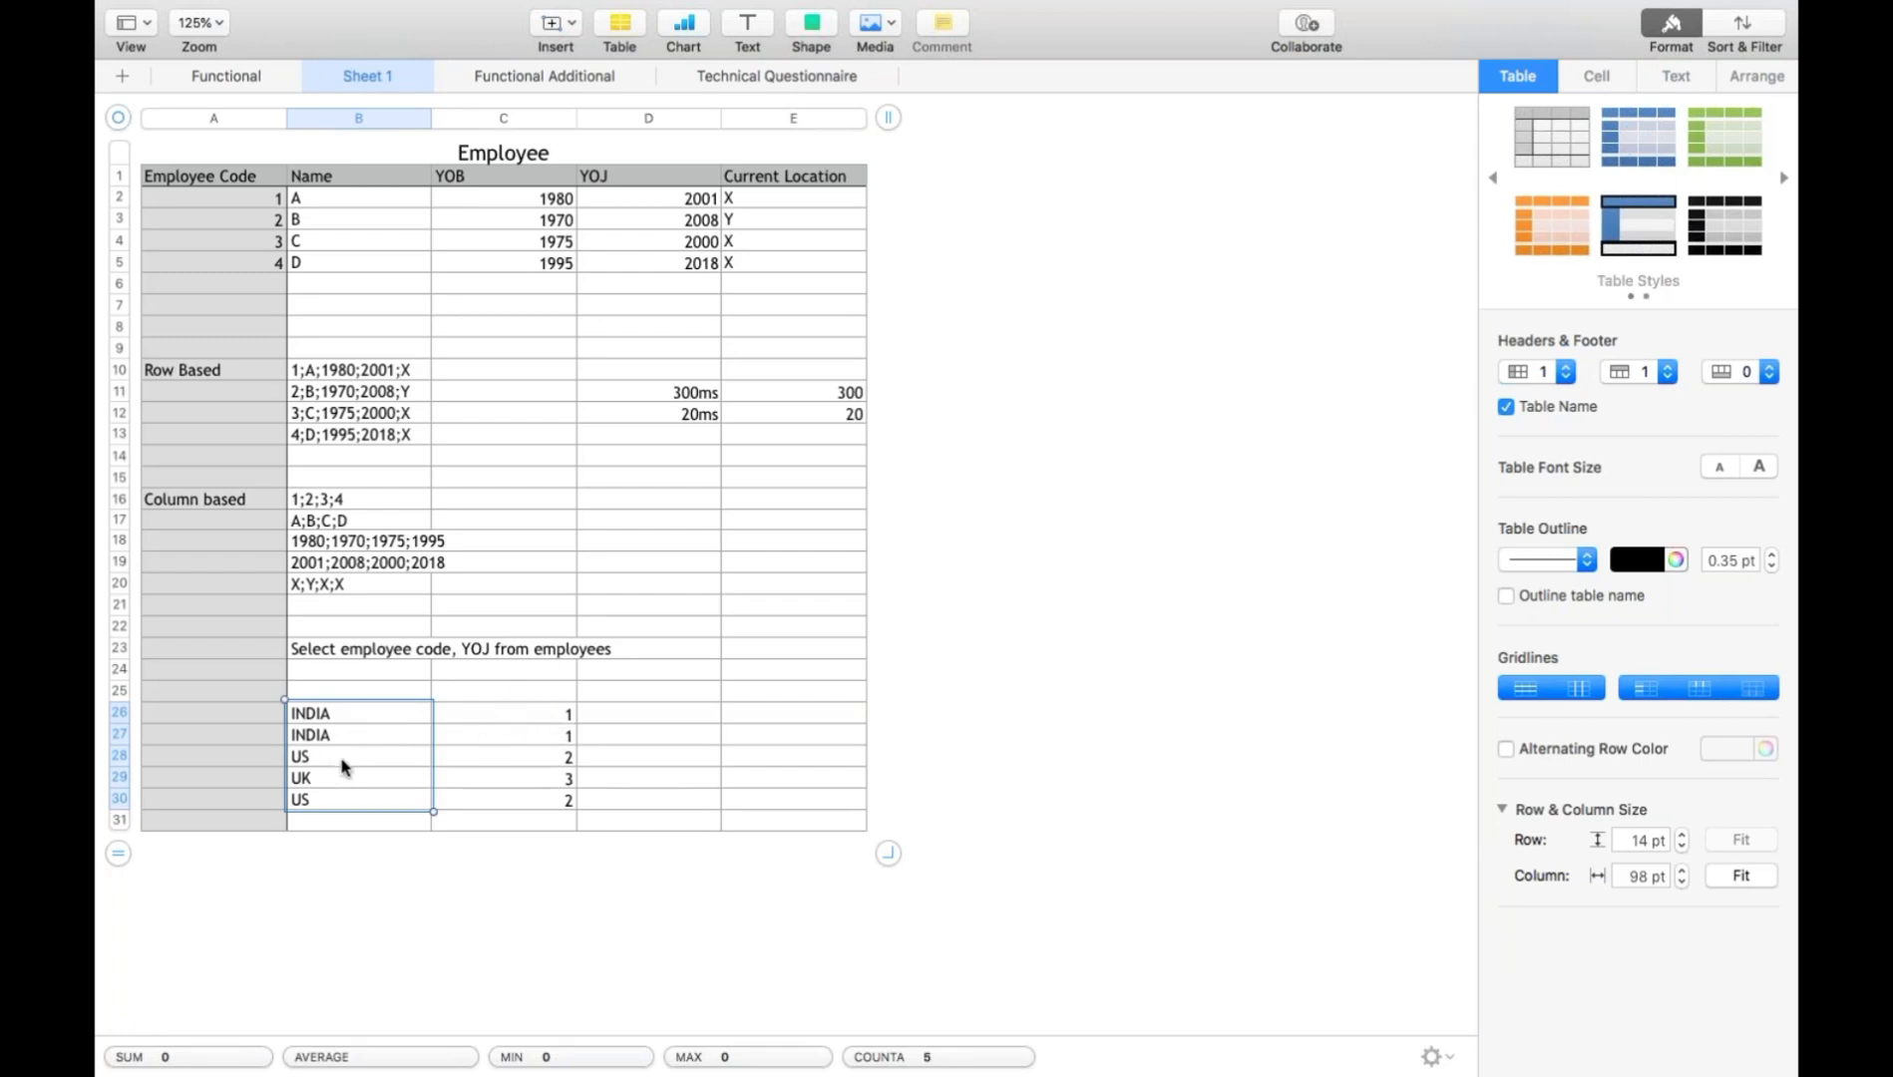
{"action": "left_click", "coordinate": [517, 722]}
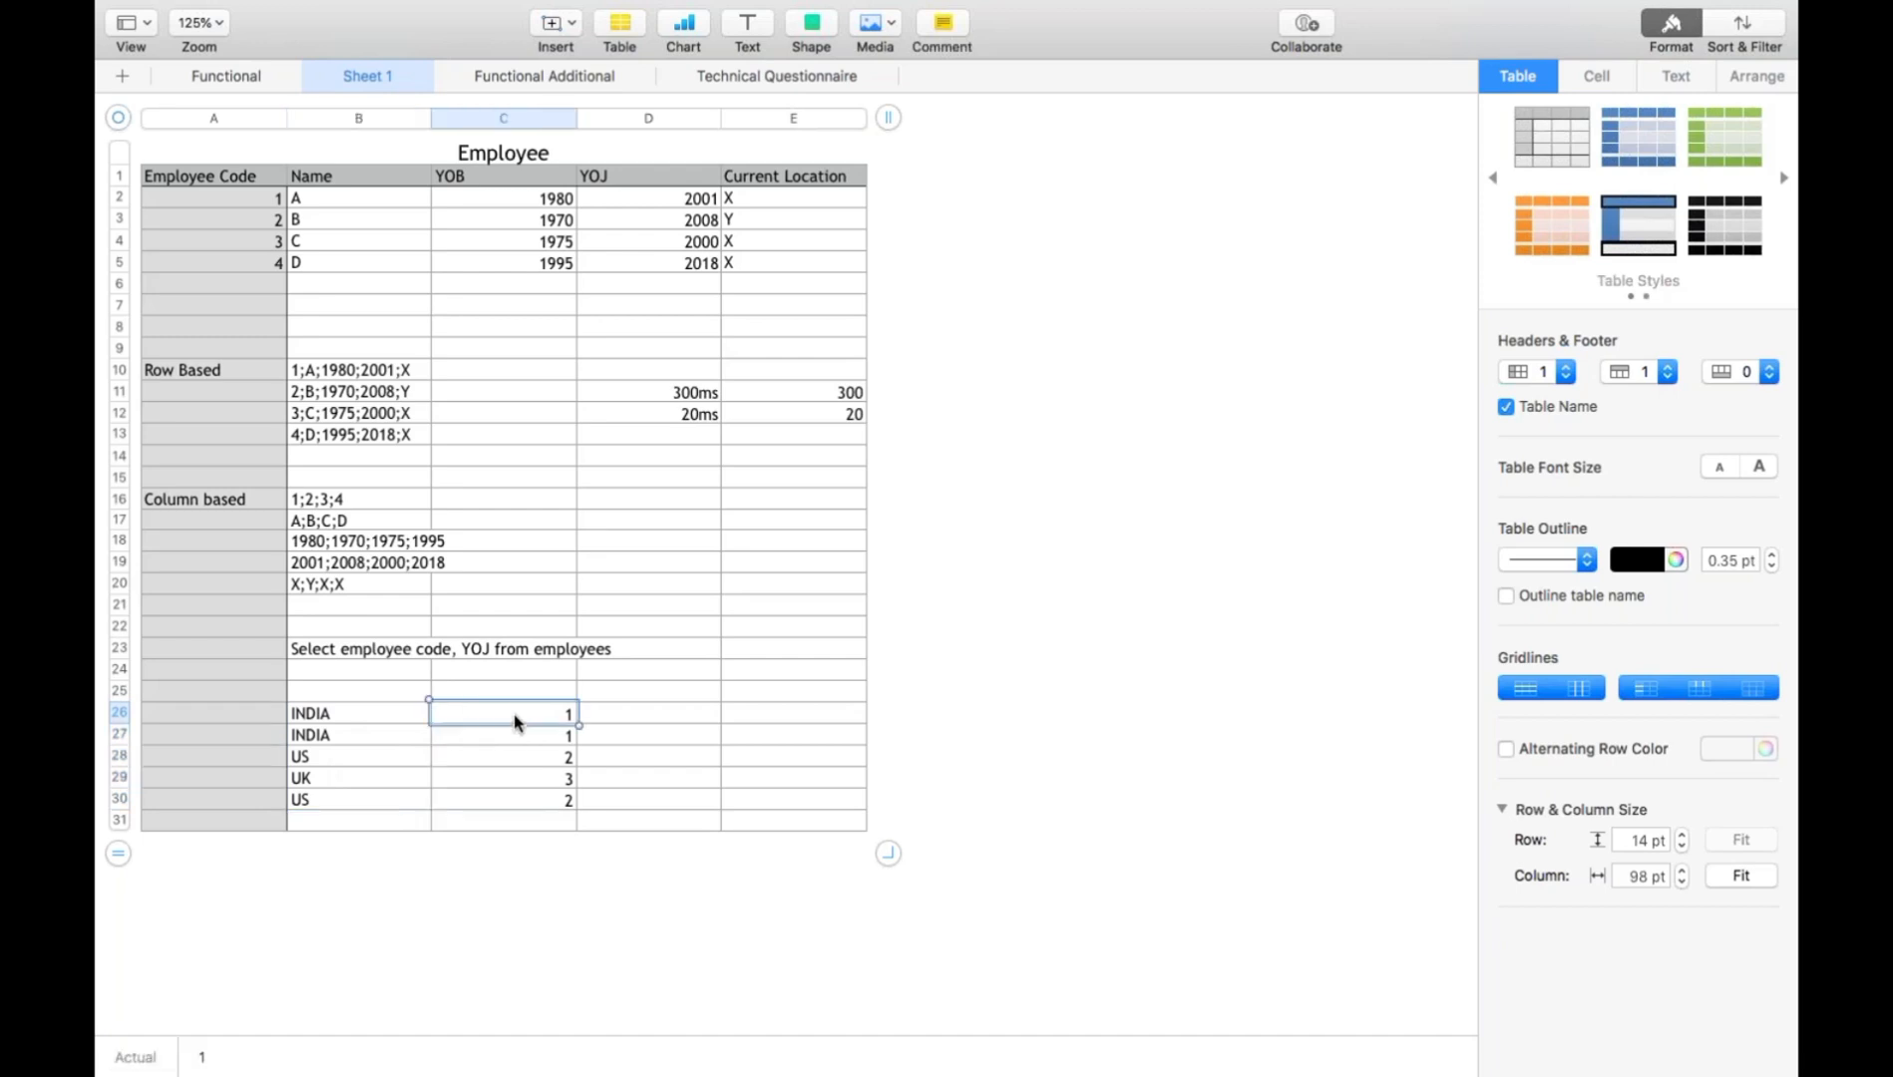
{"action": "left_click", "coordinate": [511, 737]}
{"action": "left_click", "coordinate": [343, 736]}
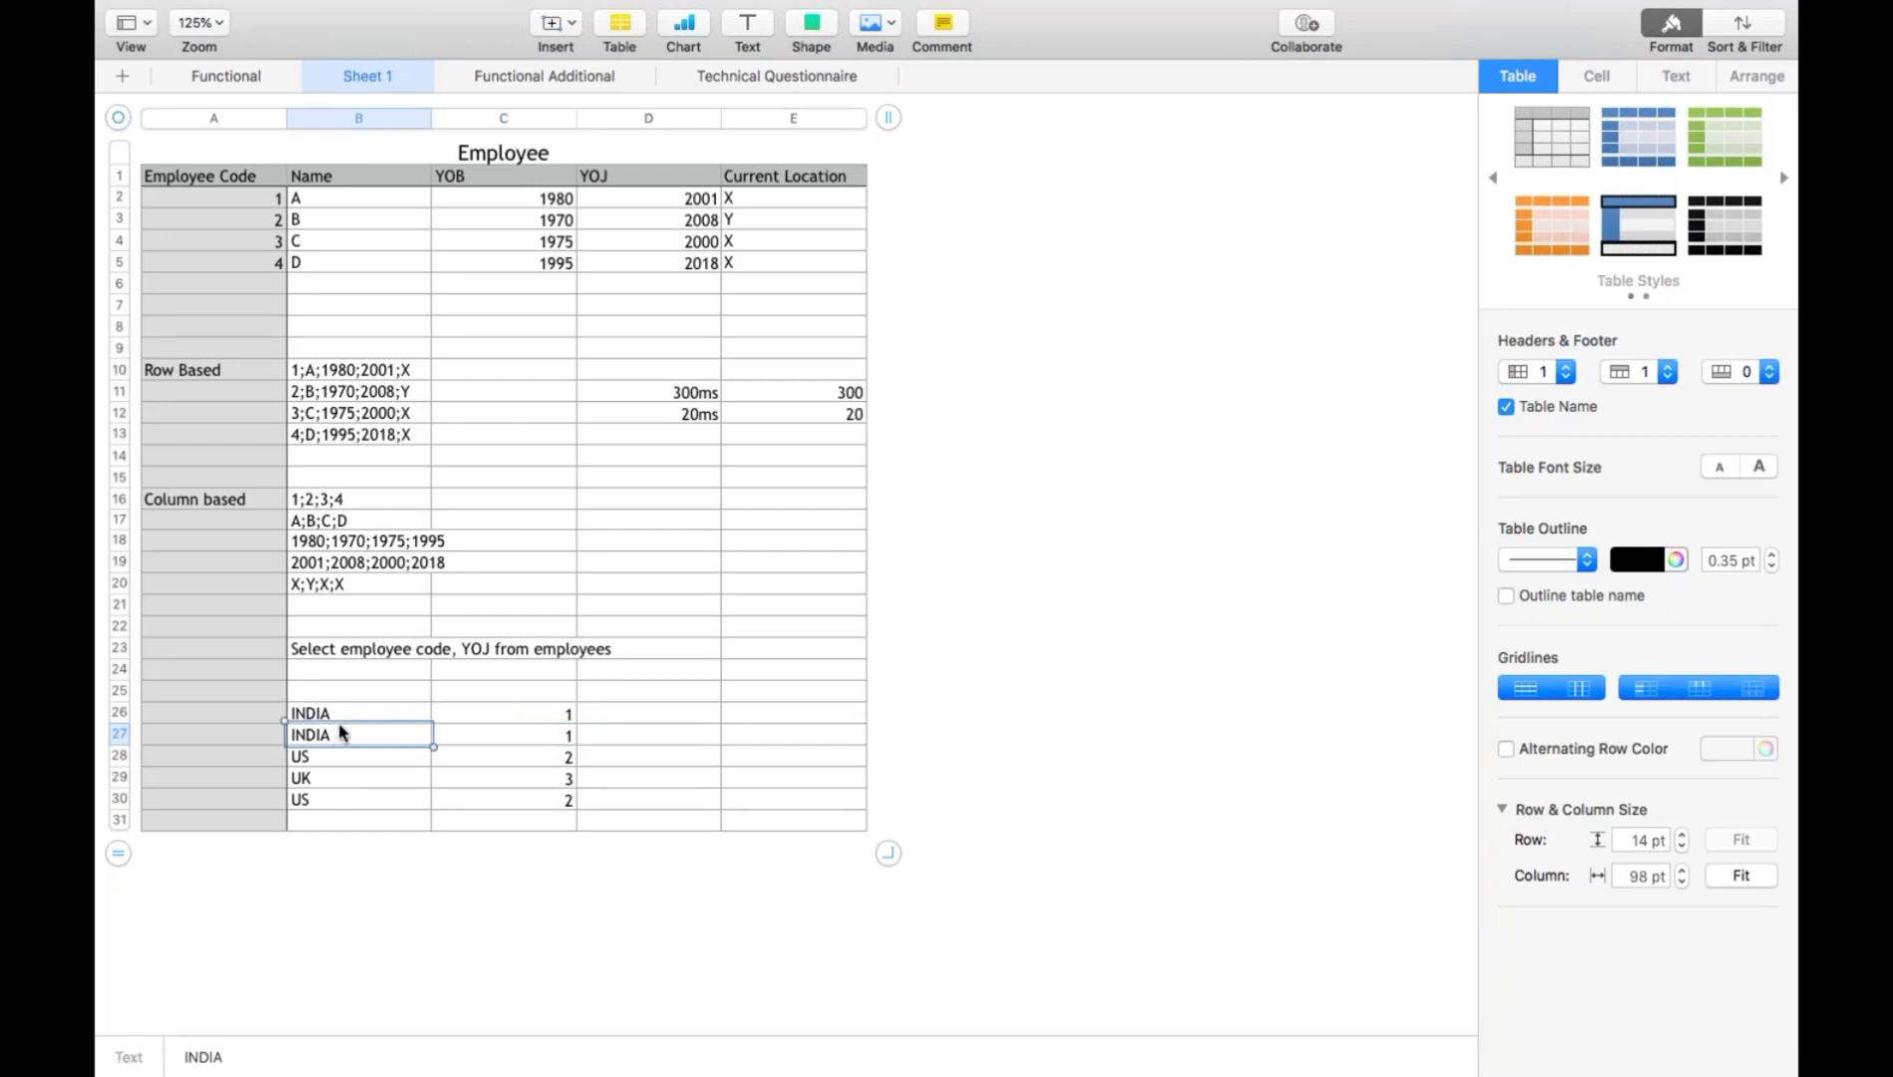
{"action": "mouse_move", "coordinate": [335, 744]}
{"action": "left_click", "coordinate": [317, 801]}
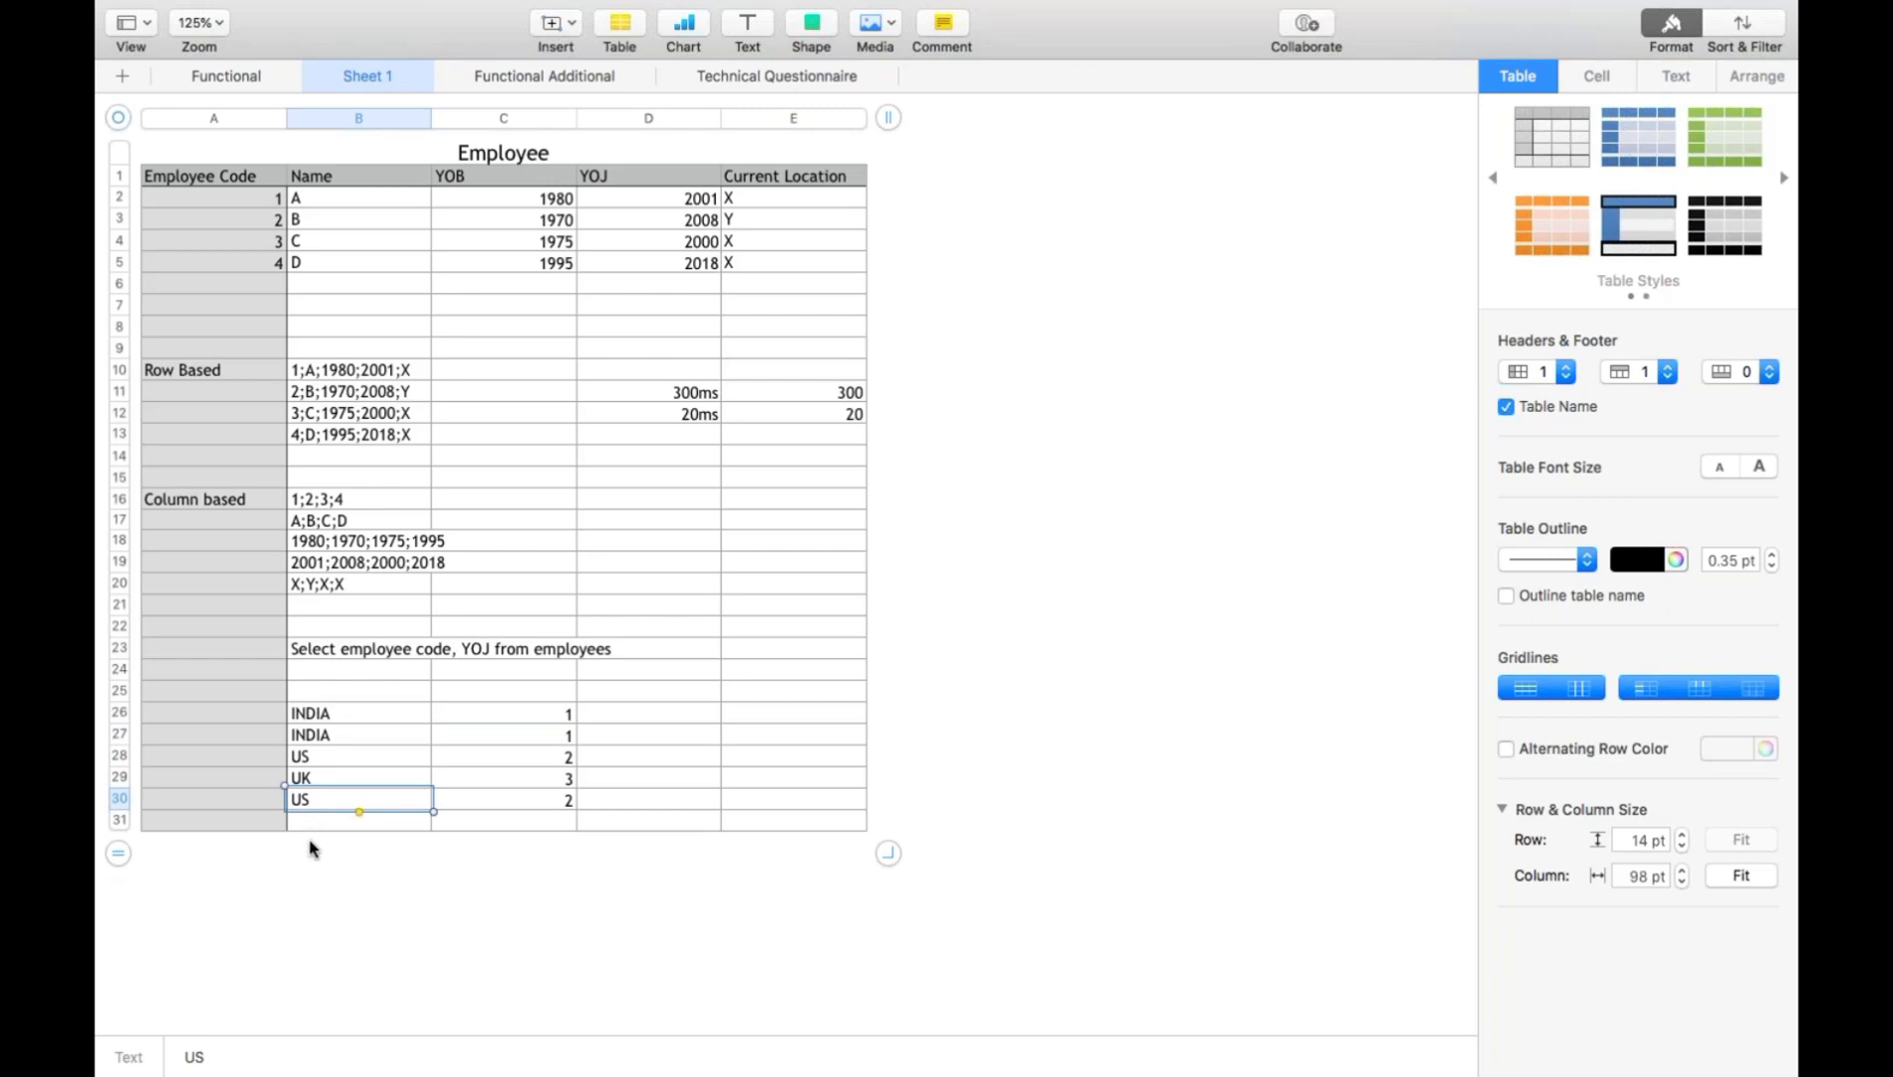
- Enter the storage sizes "16KB" in B31 under the country names and "5 KB" in C31 under the numeric codes
{"action": "left_click", "coordinate": [311, 846]}
{"action": "left_click", "coordinate": [313, 828]}
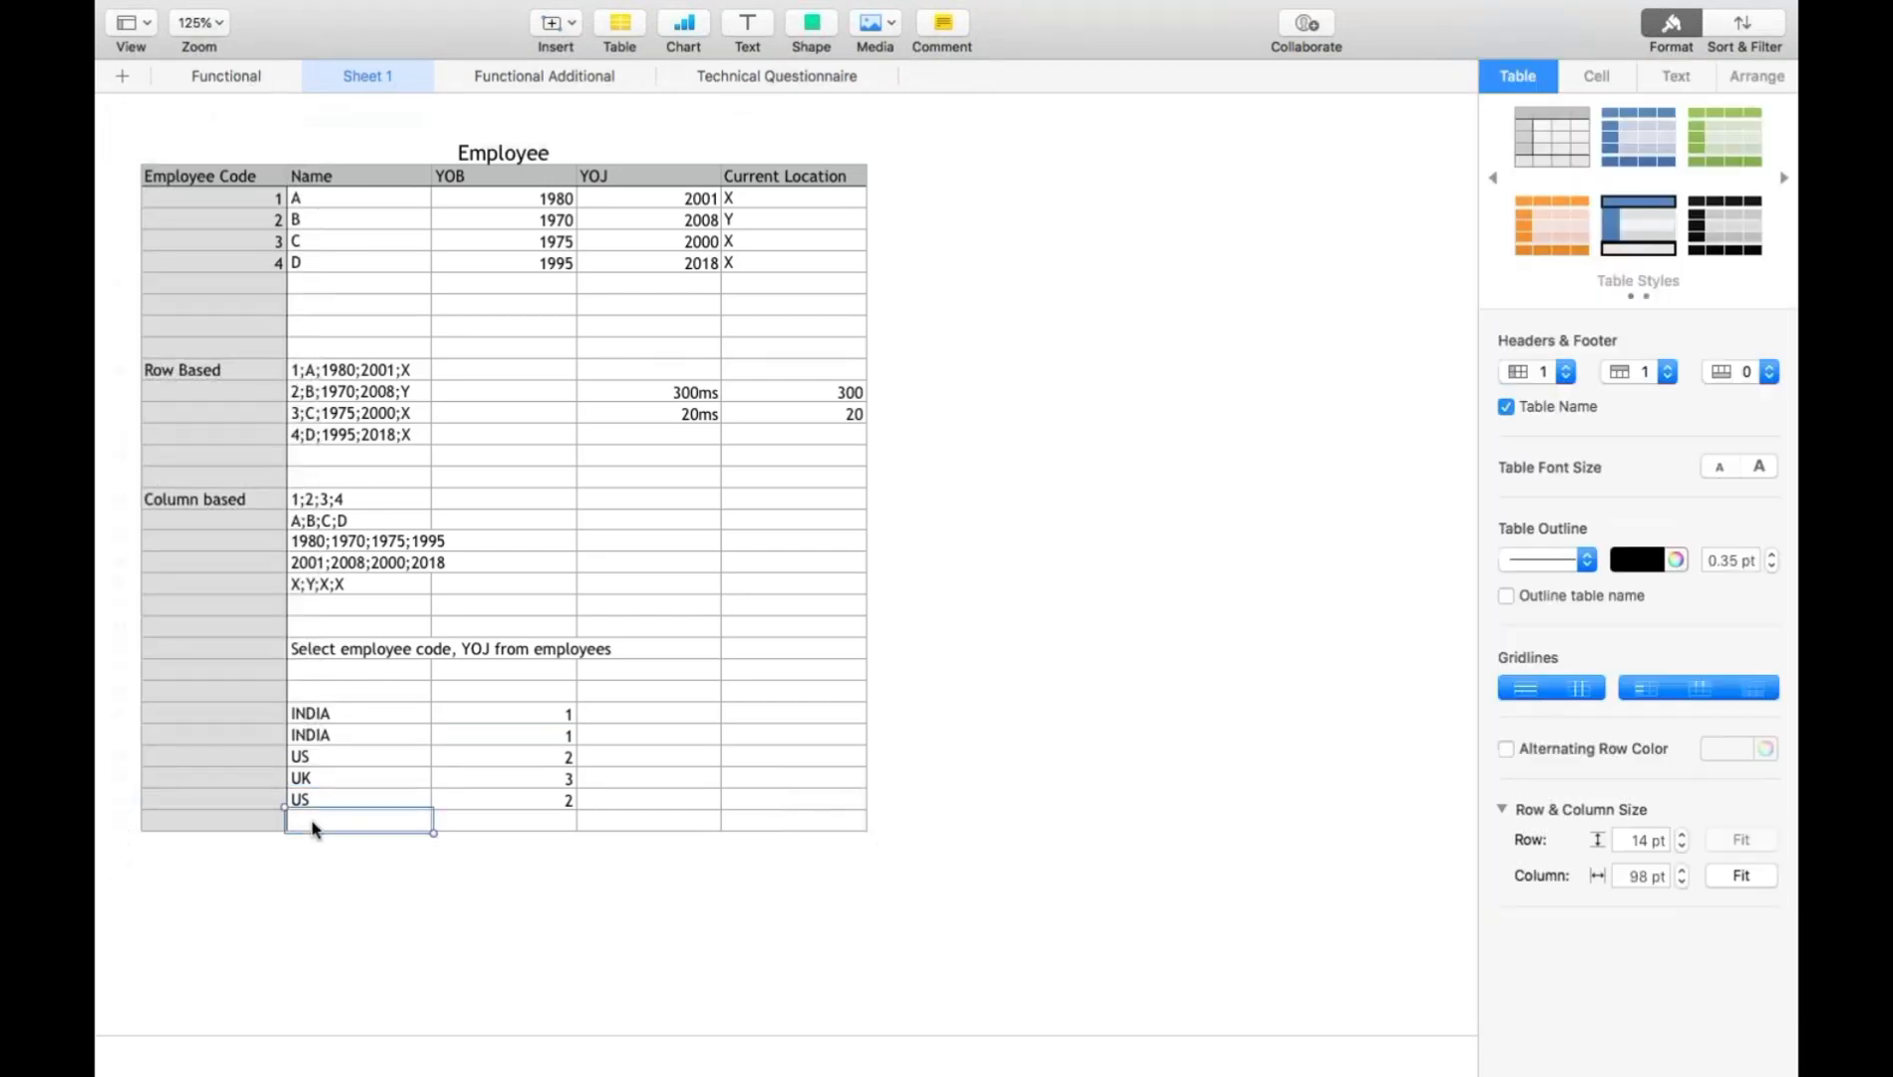
{"action": "type", "text": "16K"}
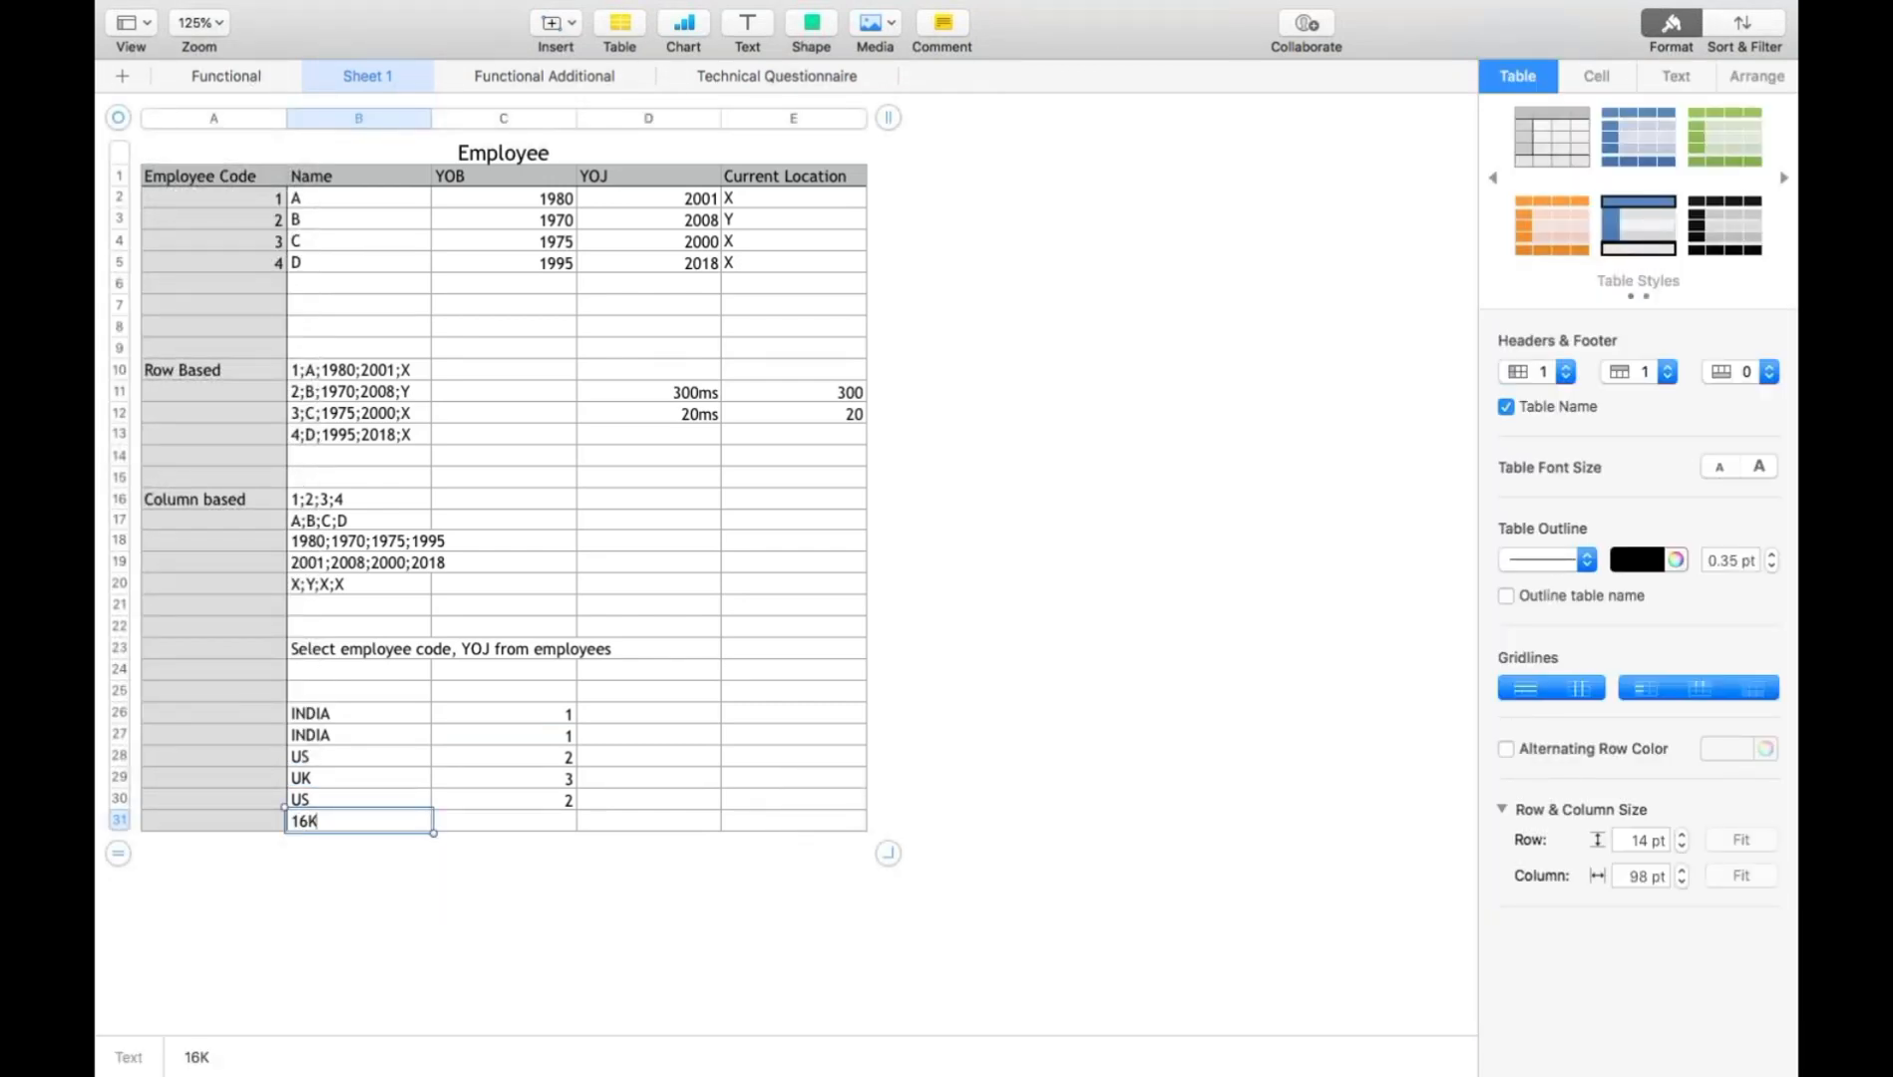
{"action": "type", "text": "B"}
{"action": "left_click", "coordinate": [337, 716]}
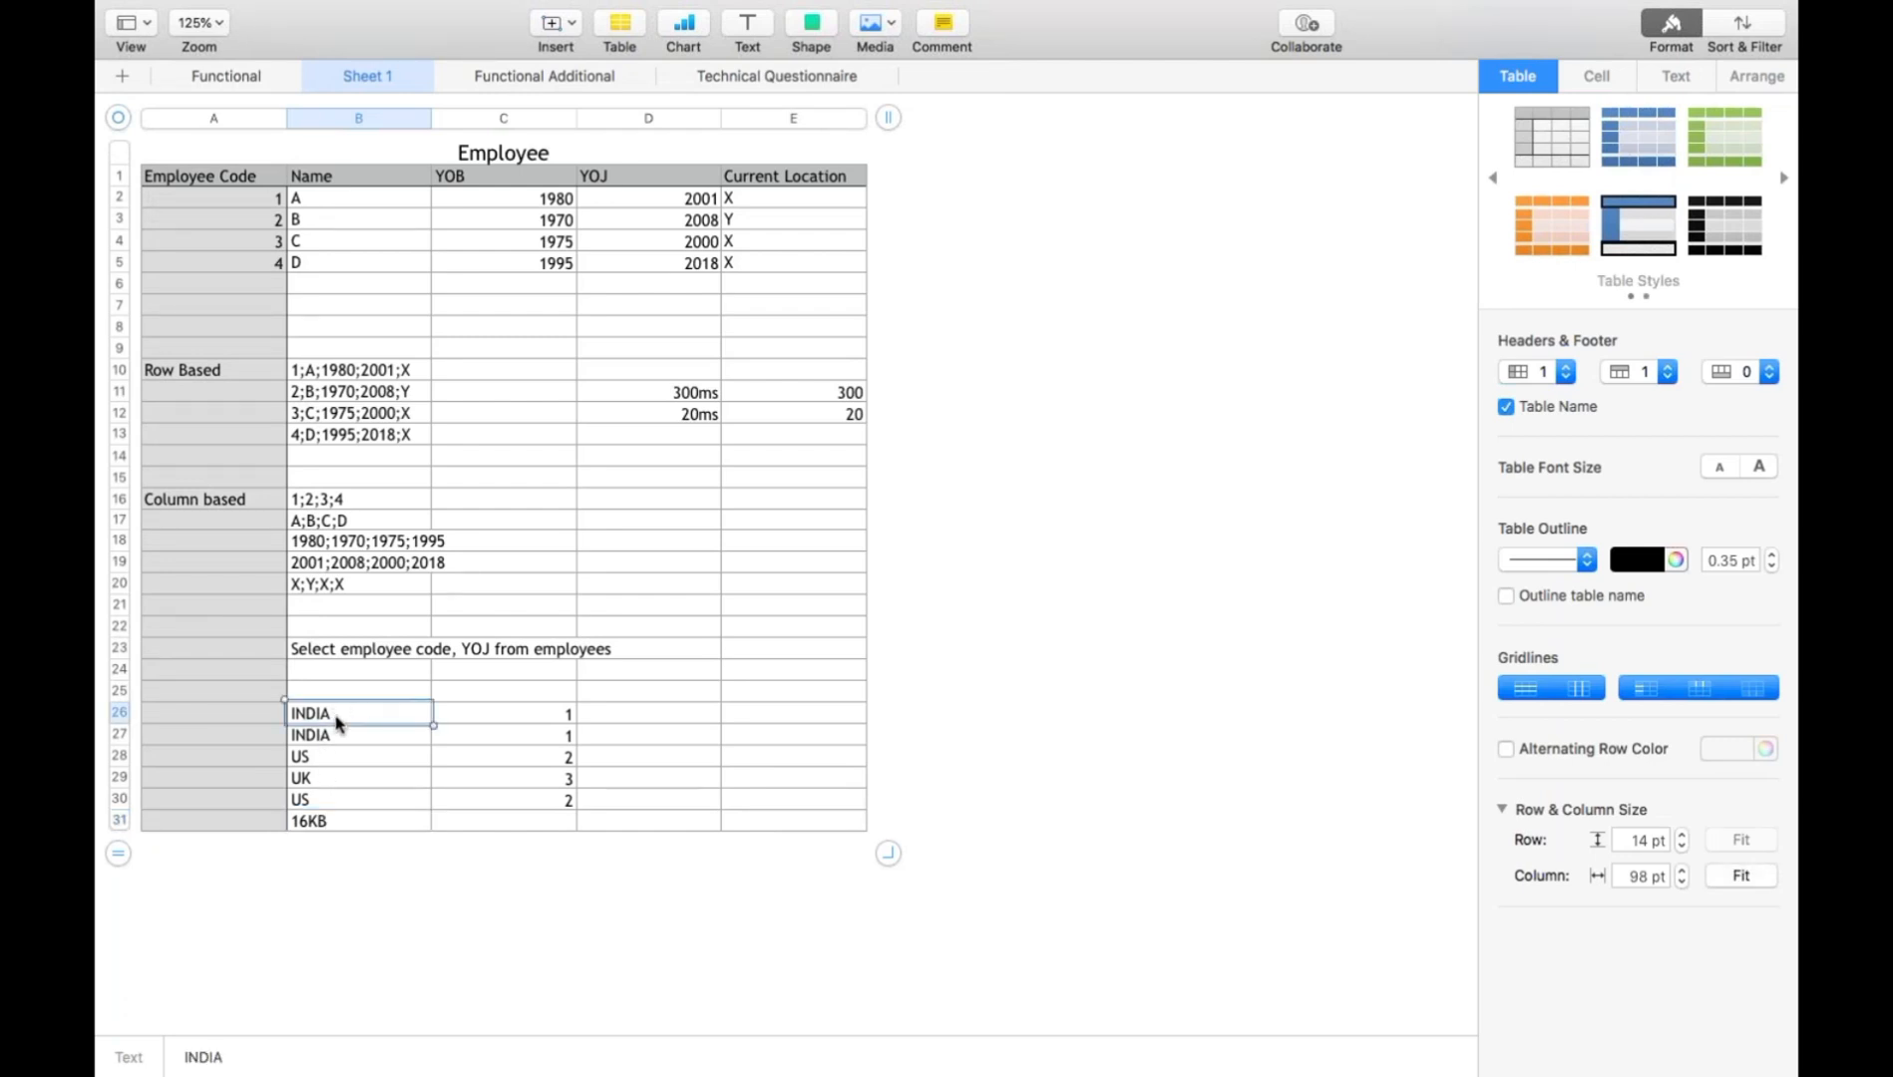
{"action": "left_click", "coordinate": [332, 823]}
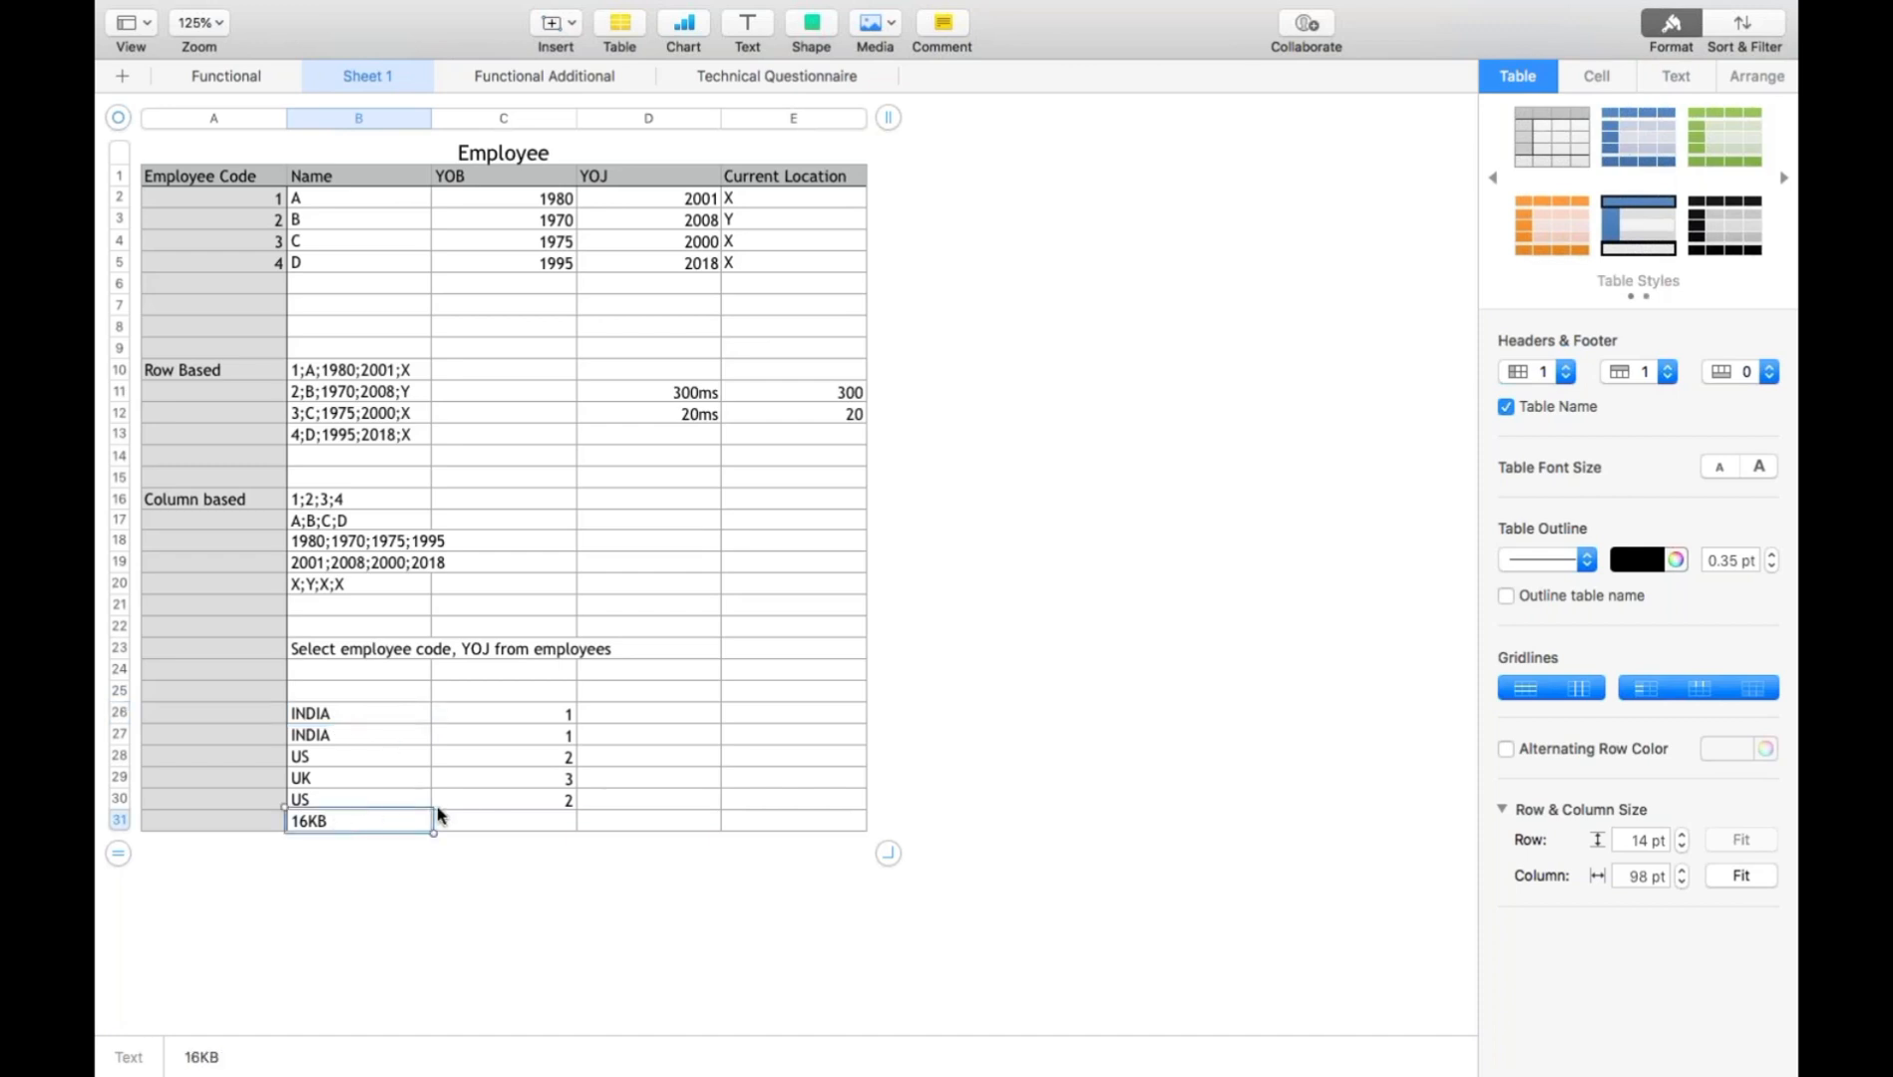
{"action": "left_click", "coordinate": [494, 823]}
{"action": "type", "text": "5 KB"}
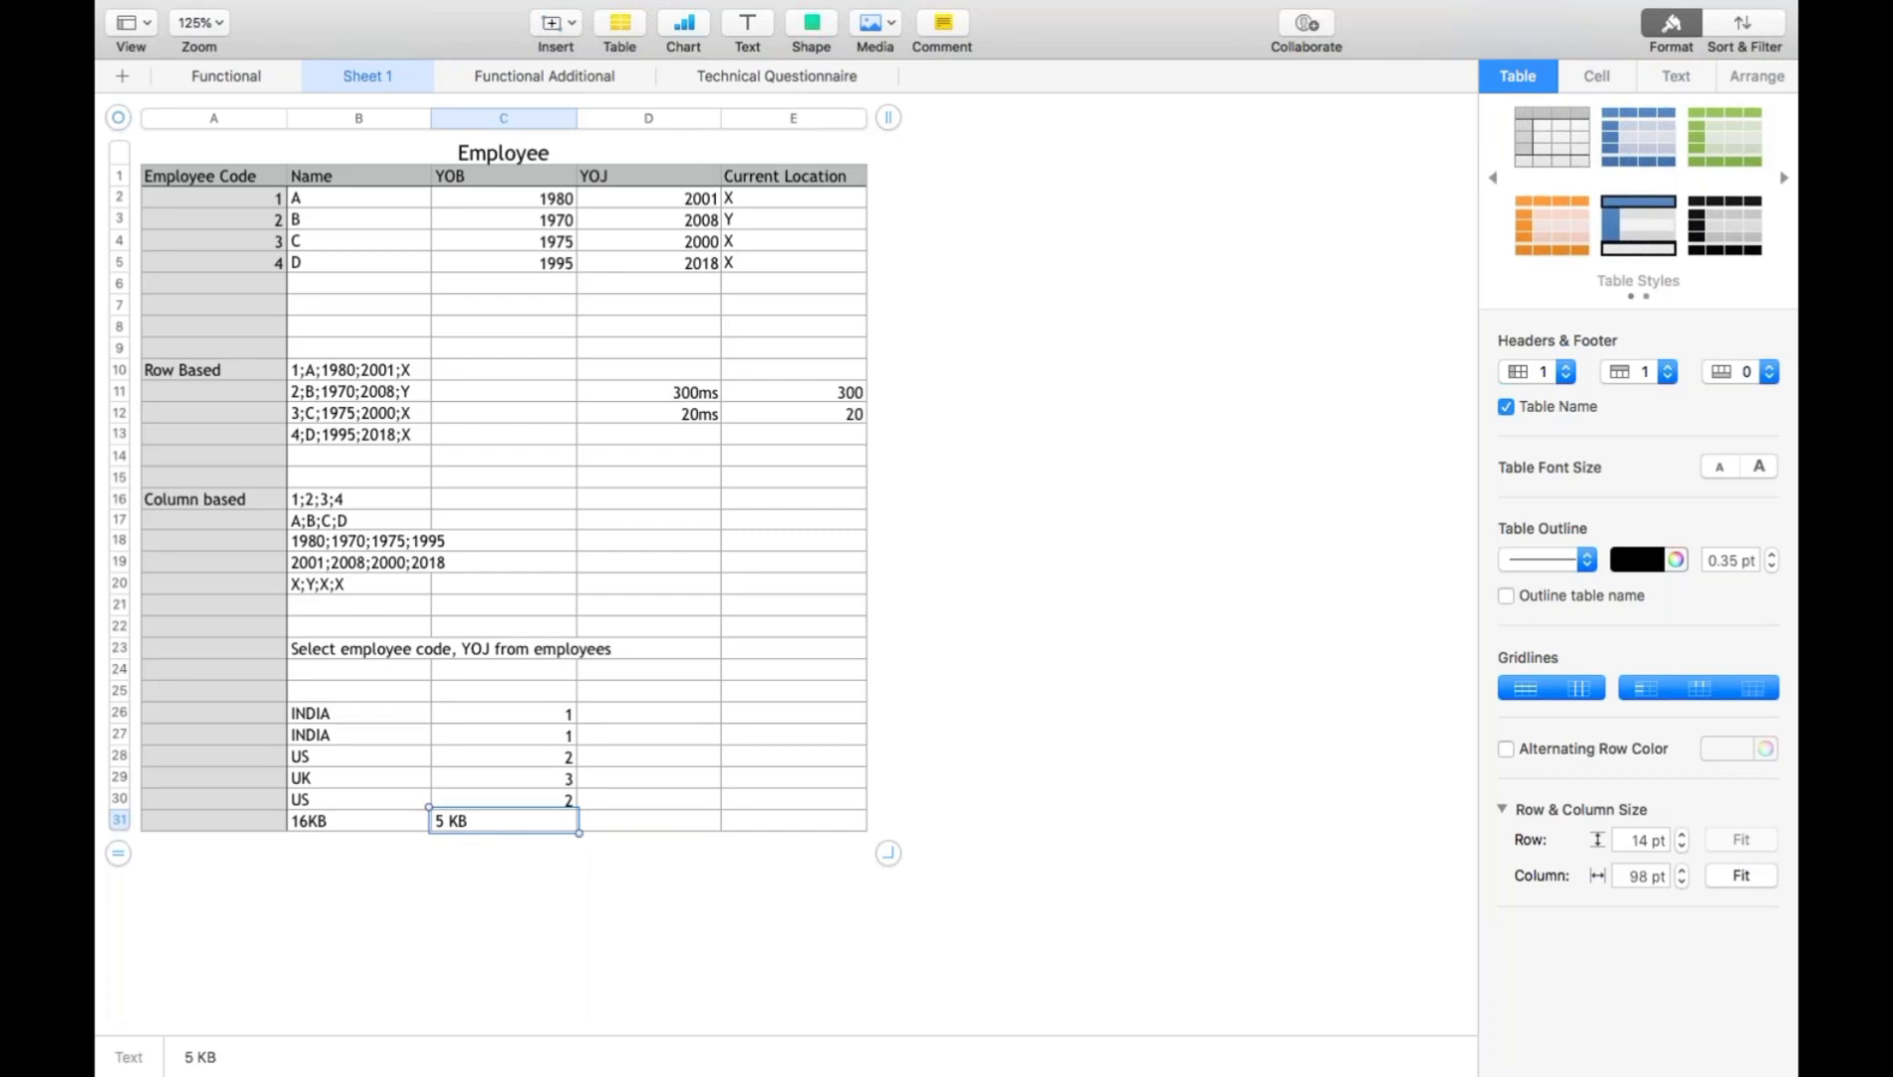
- Switch to the Keynote presentation
{"action": "left_click", "coordinate": [367, 826]}
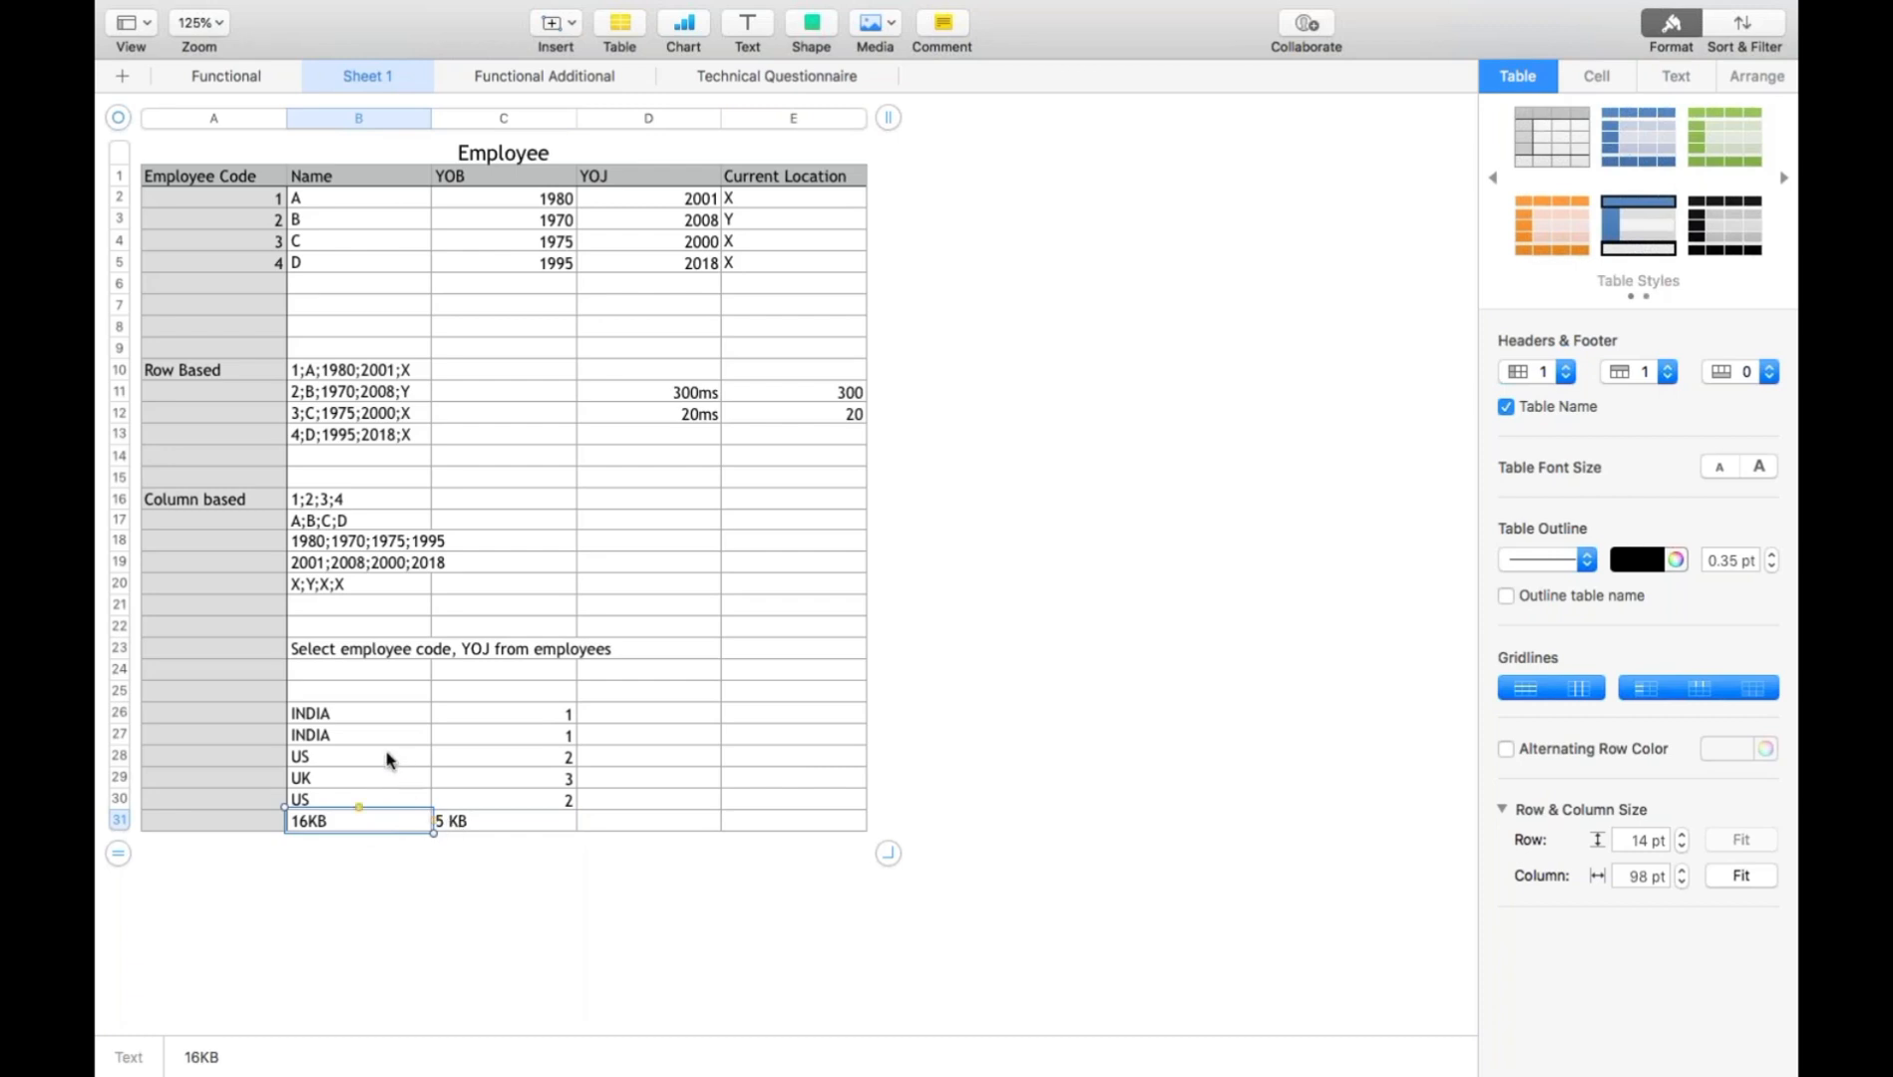
{"action": "left_click", "coordinate": [367, 712]}
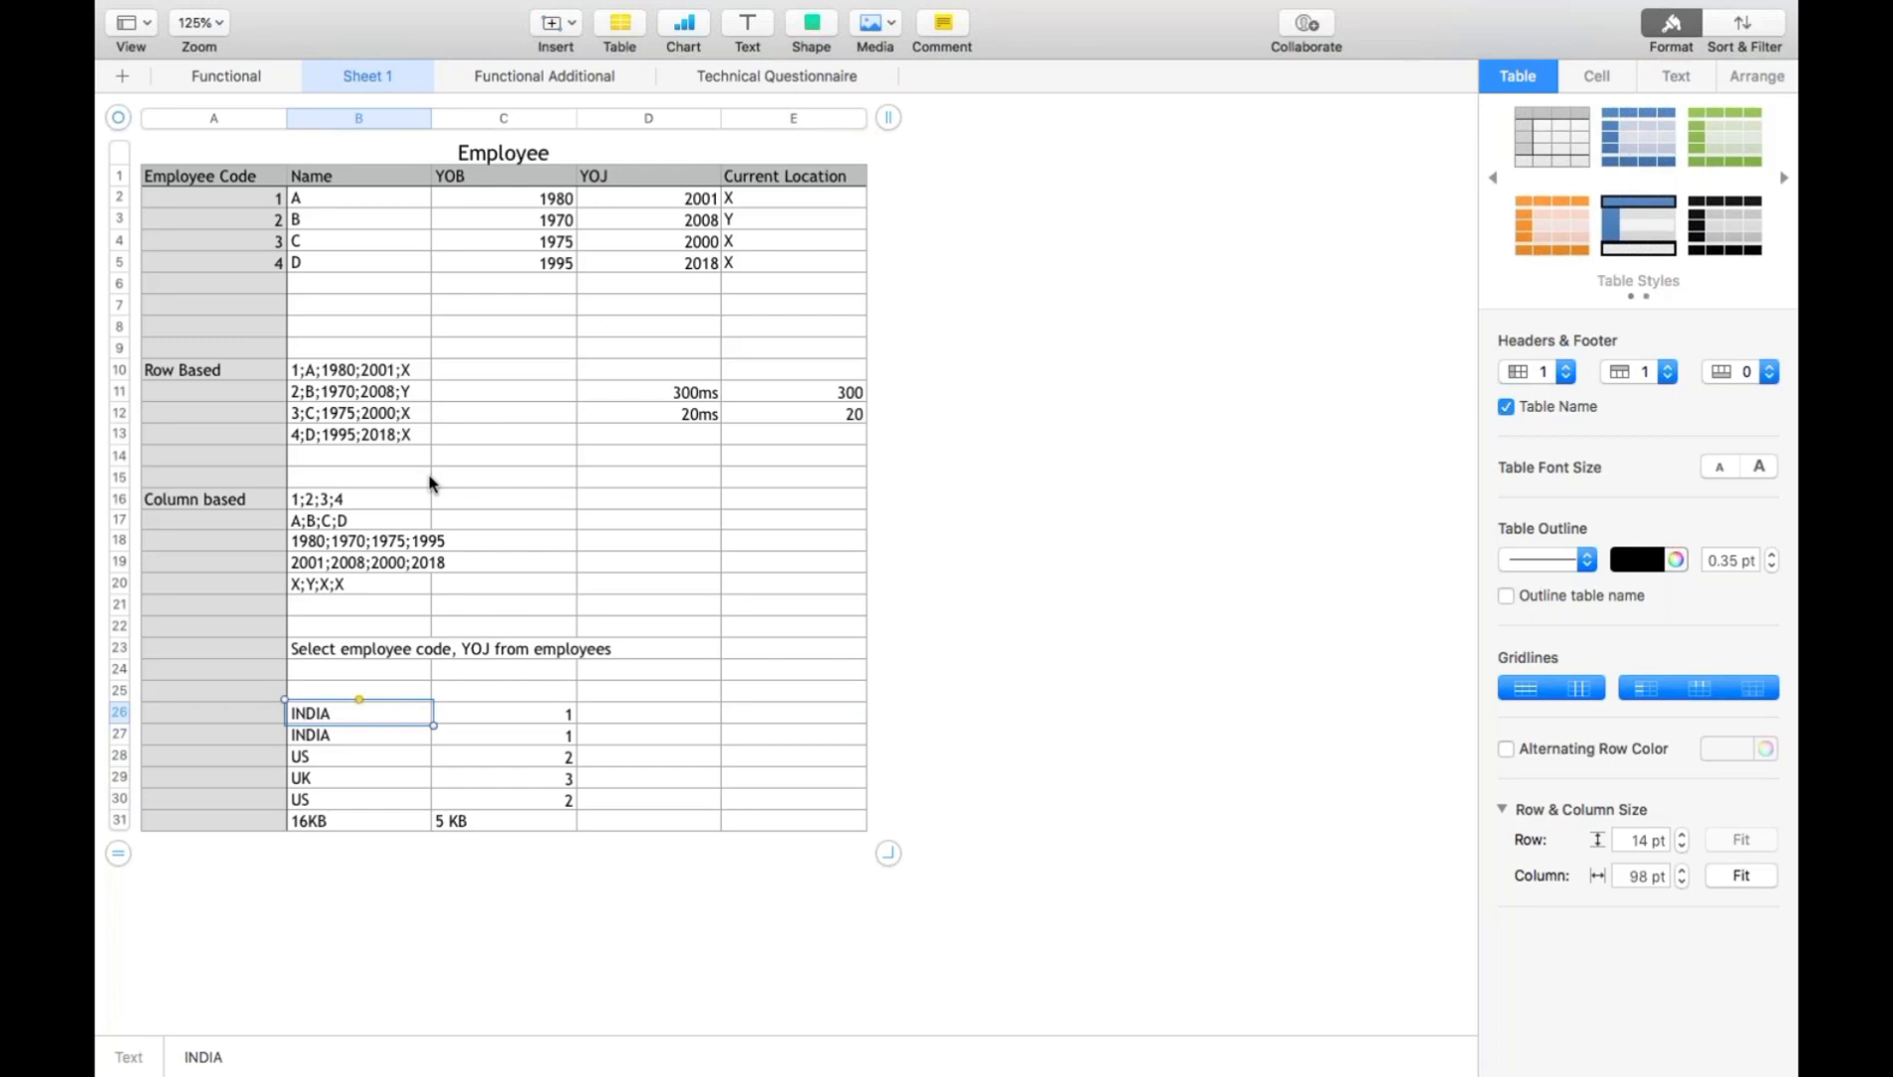
{"action": "key", "text": "super+Tab"}
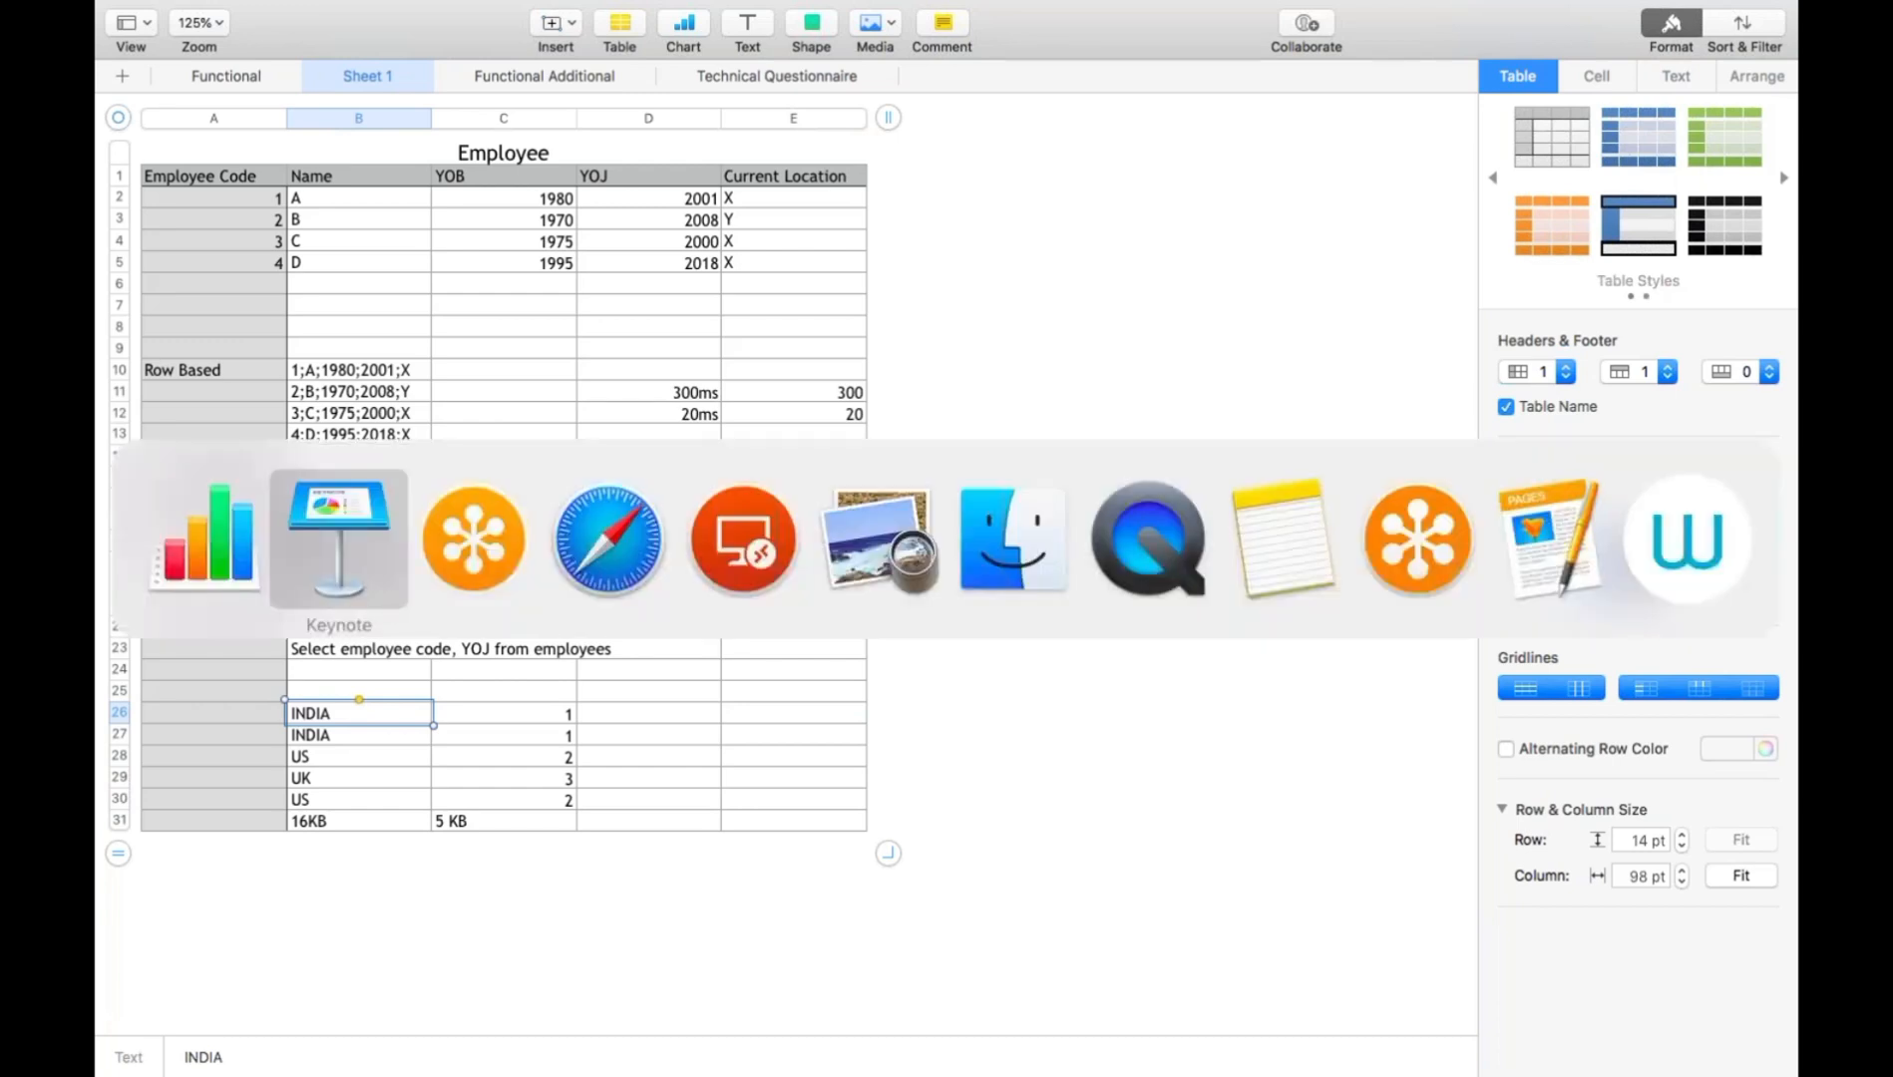